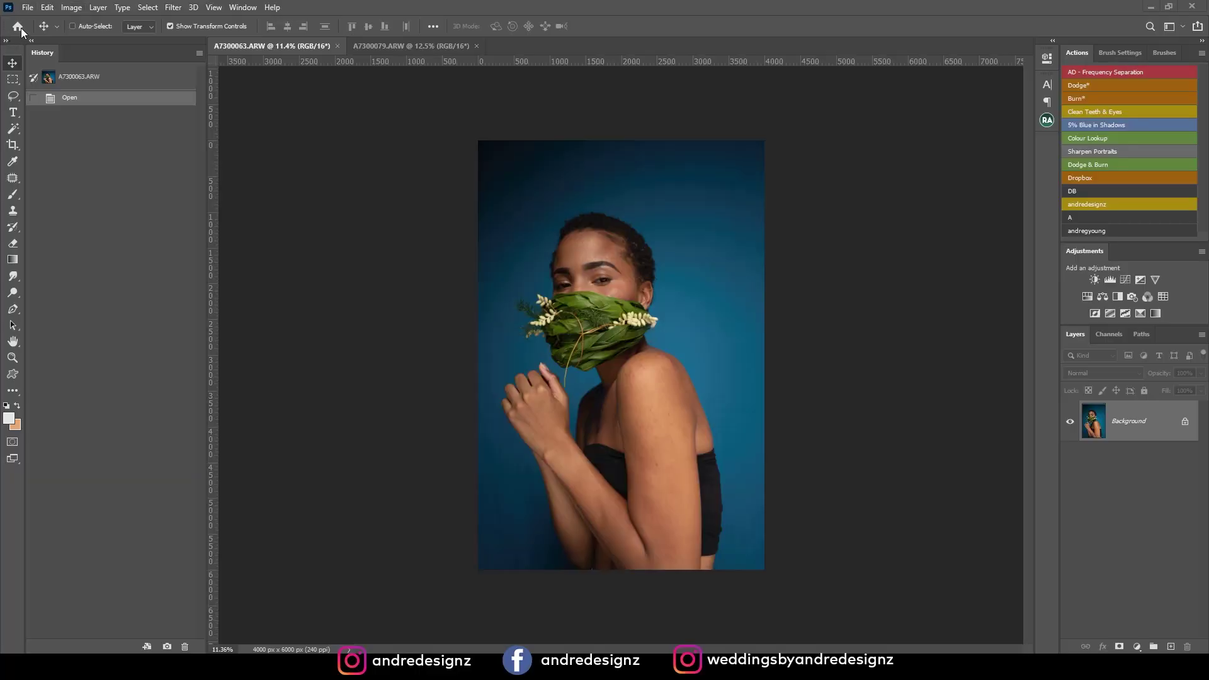
- Review the photo's camera and shot data in File Info, and inspect the eye and cheek detail up close
click(28, 7)
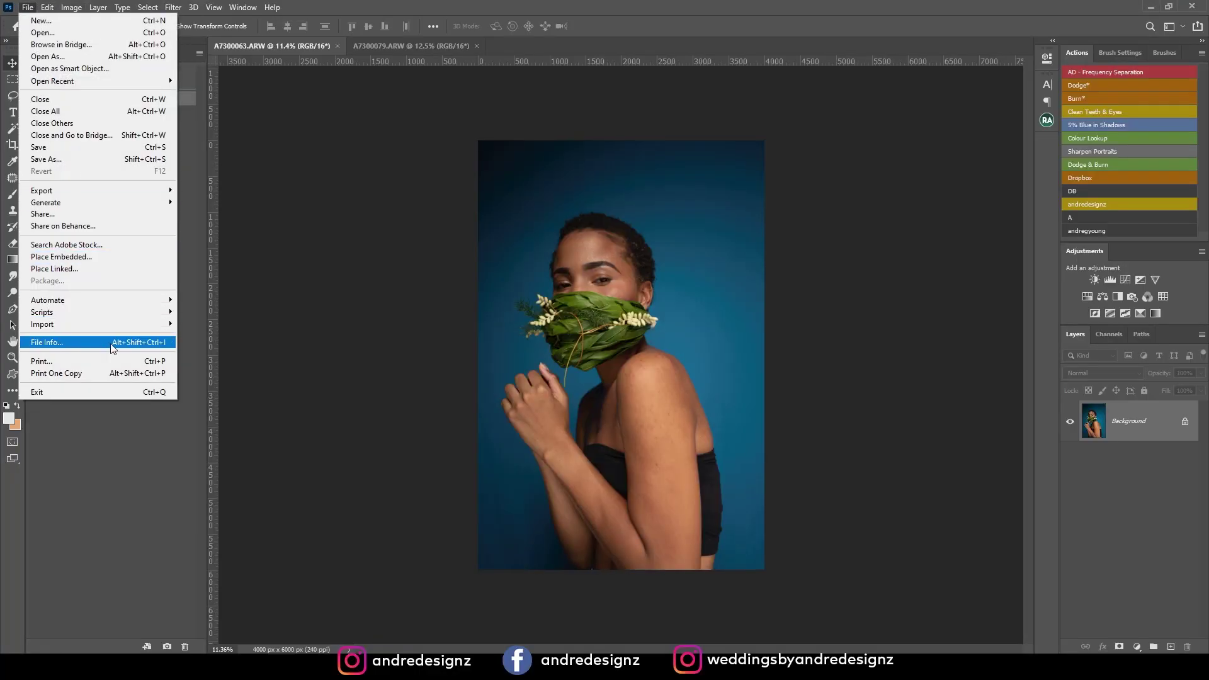
click(107, 342)
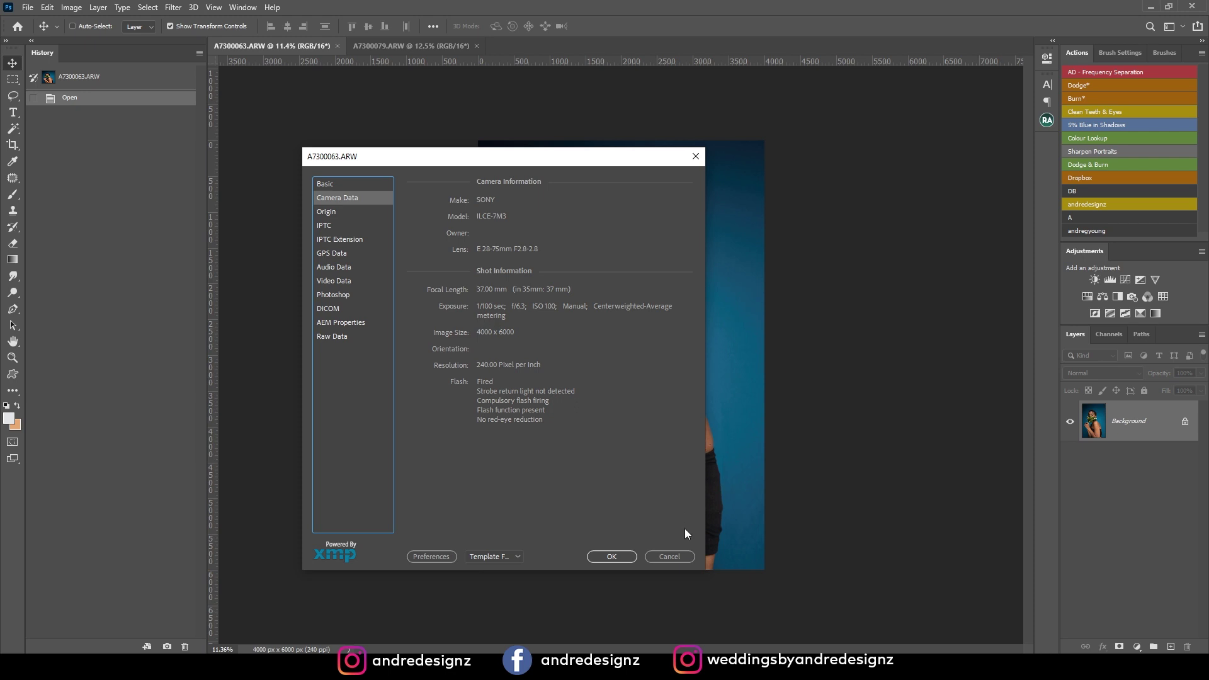
scroll(642, 279, up, 2)
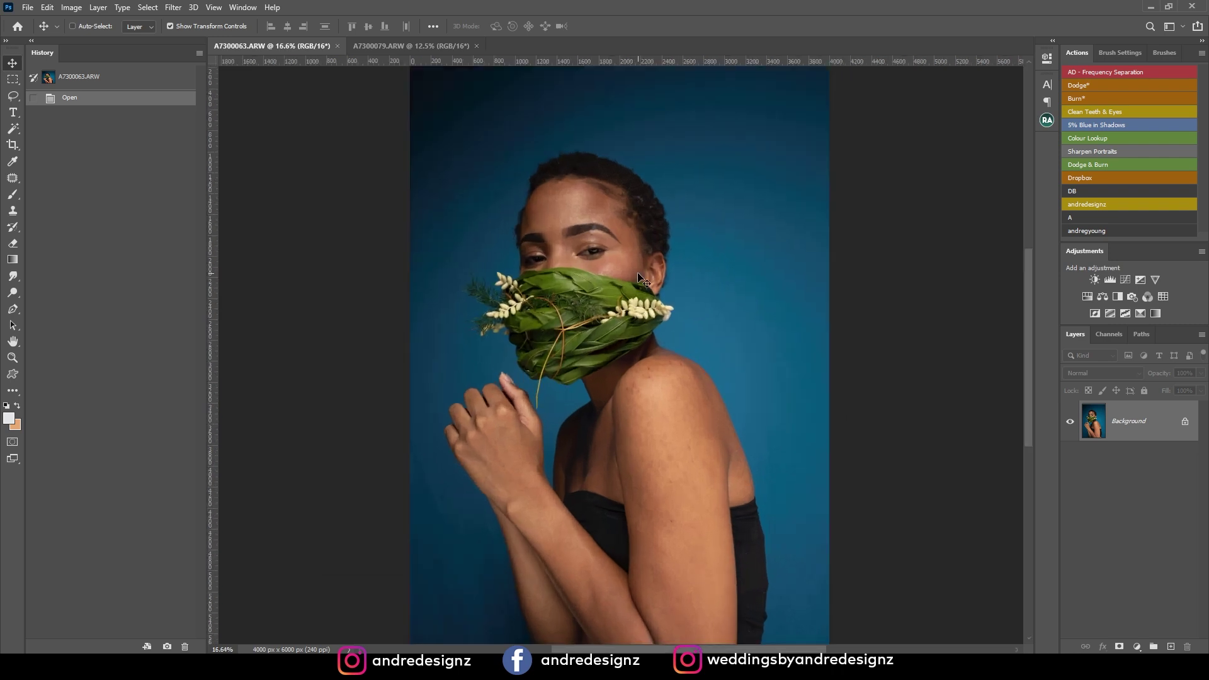
scroll(641, 279, up, 10)
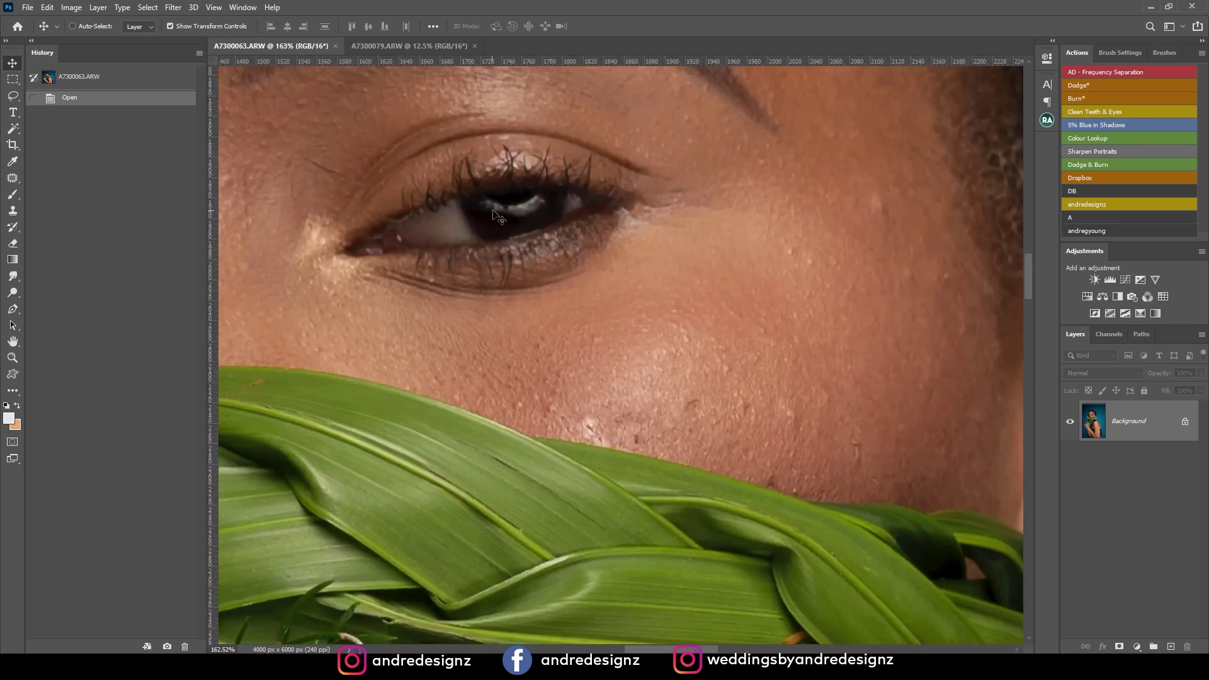
scroll(493, 213, down, 10)
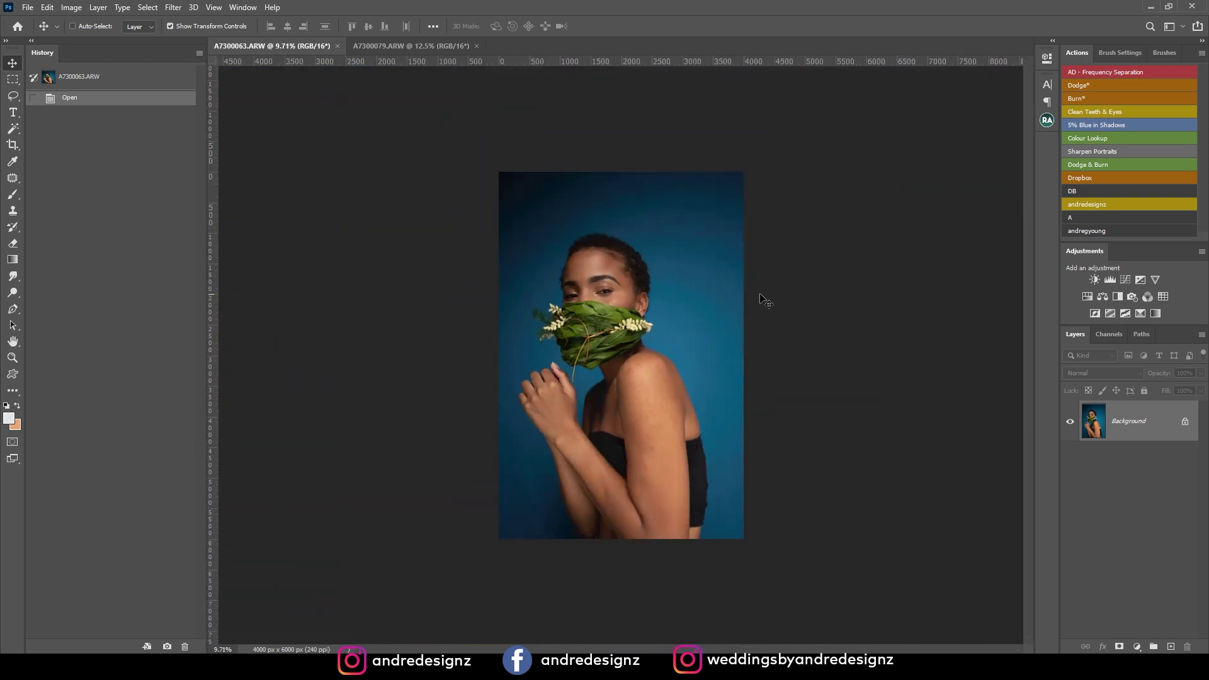
- Duplicate the Background layer and crop the image to the 4 : 5 (8 : 10) ratio, shifting the frame towards the photo's lower part
drag(1144, 433, 1172, 647)
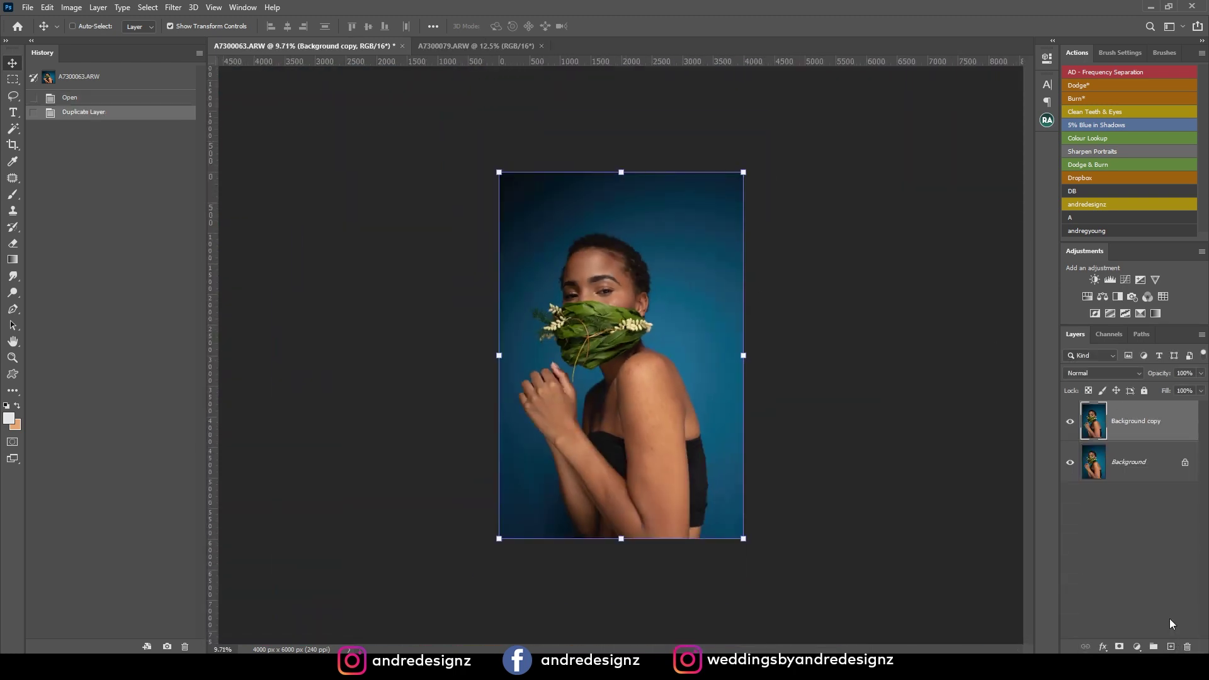
click(13, 146)
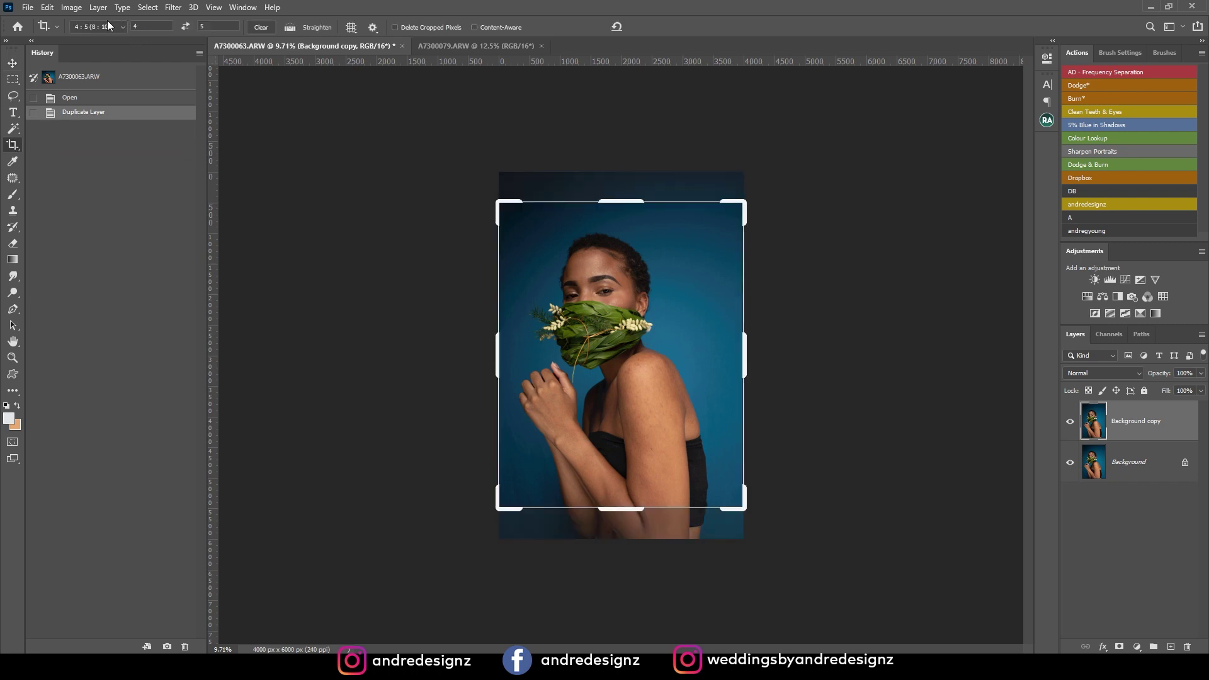
click(109, 28)
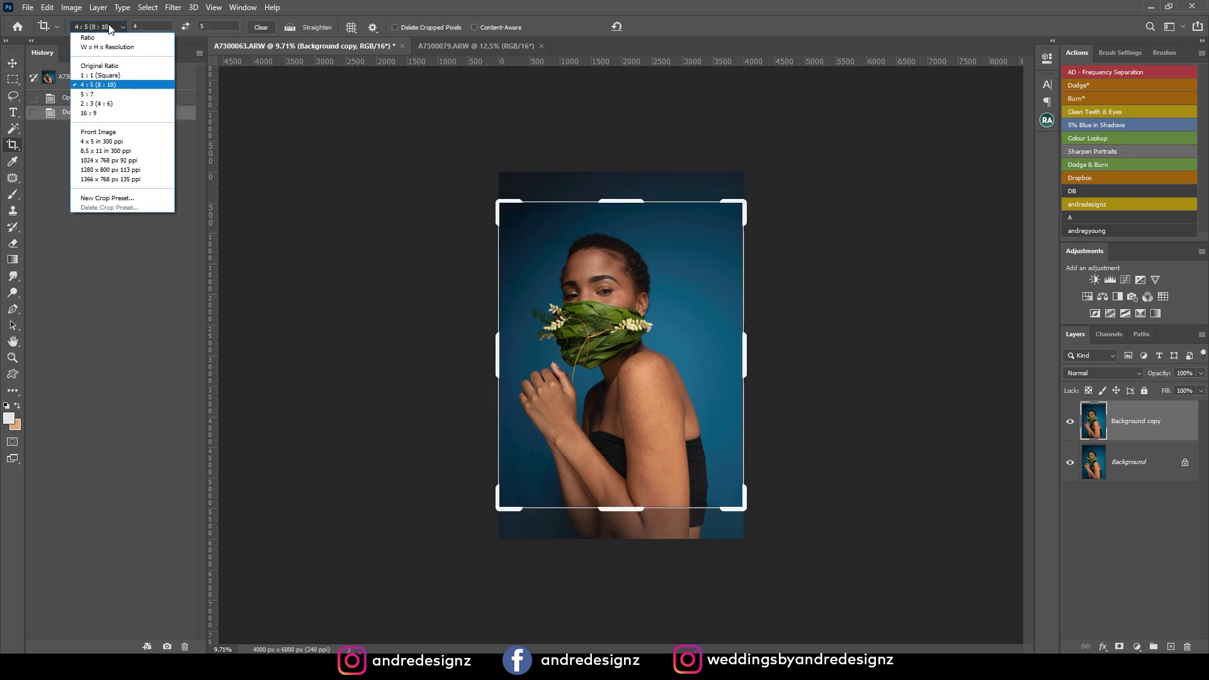
click(130, 85)
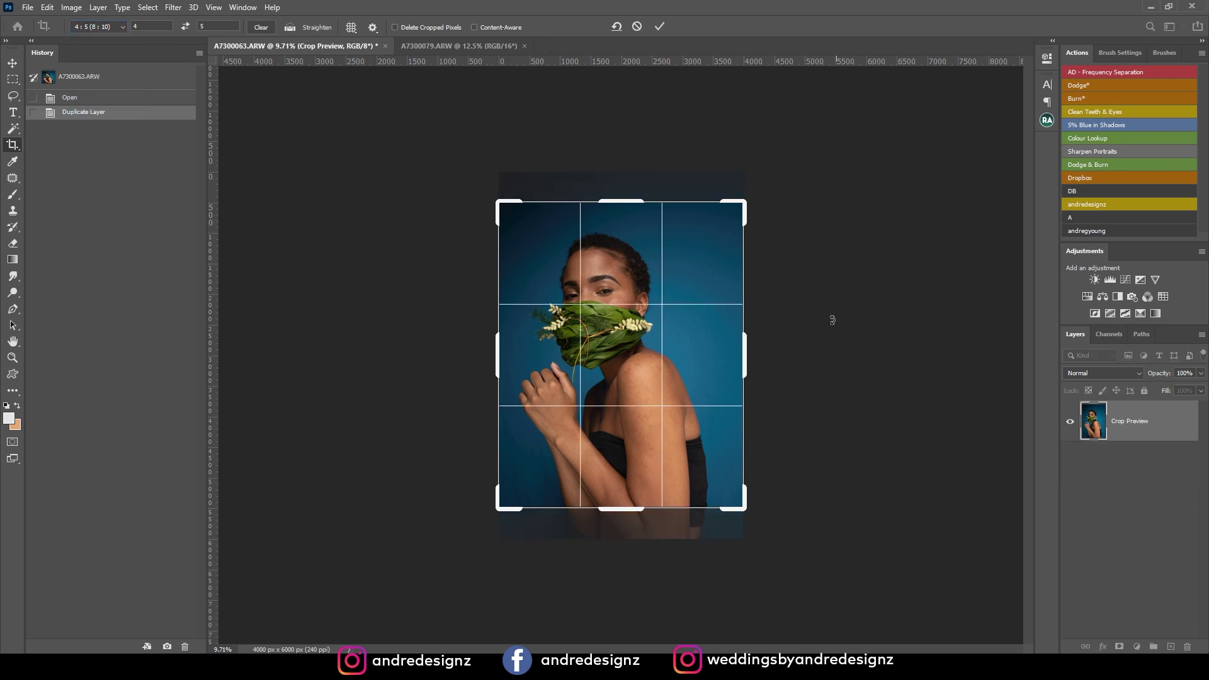
key(Down)
key(Down)
key(Down)
key(Down)
key(Up)
key(Up)
key(Up)
key(Up)
key(Up)
key(Up)
key(Up)
key(Up)
key(Up)
key(Up)
key(Up)
key(Up)
key(Up)
key(Up)
key(Up)
key(Up)
key(Up)
key(Up)
key(Up)
key(Up)
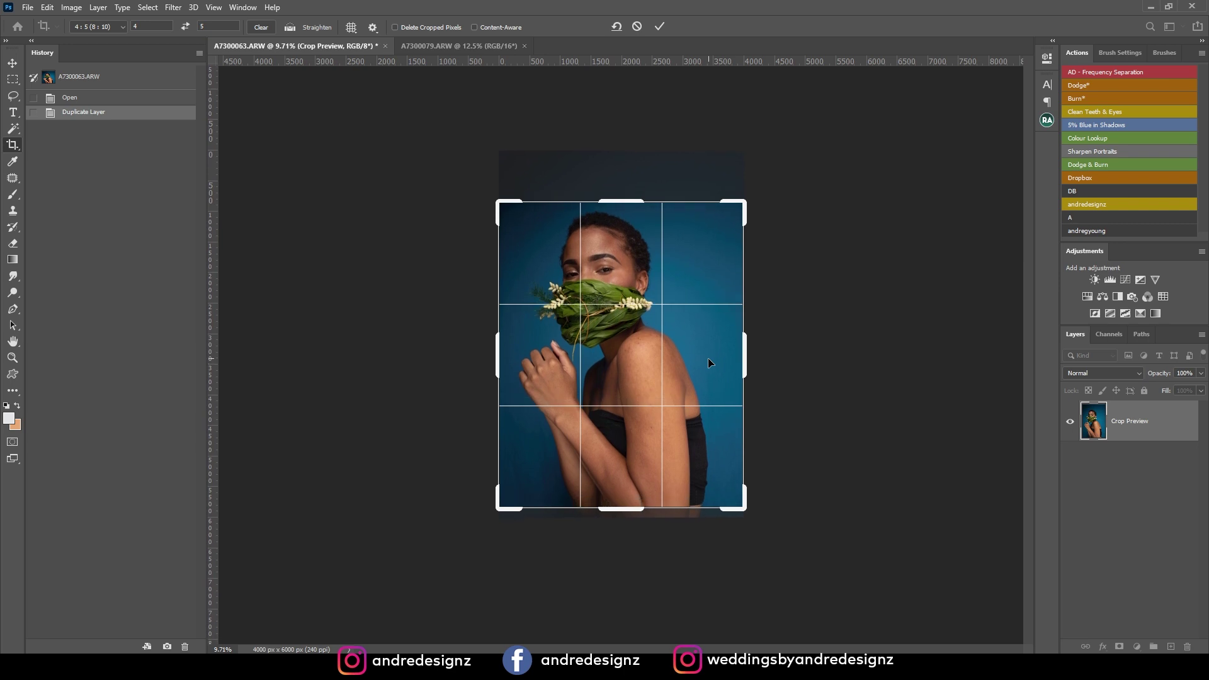
key(Return)
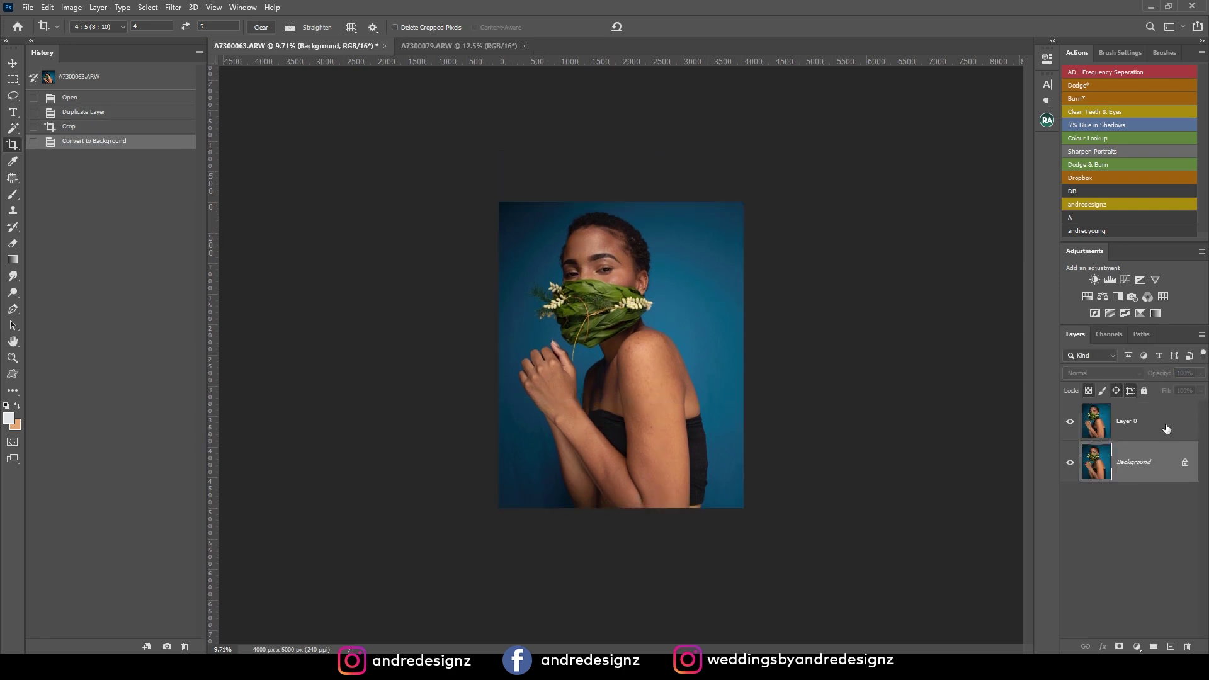
- Convert the Background copy layer into the locked Background beneath Layer 0
click(1155, 434)
key(ctrl+0)
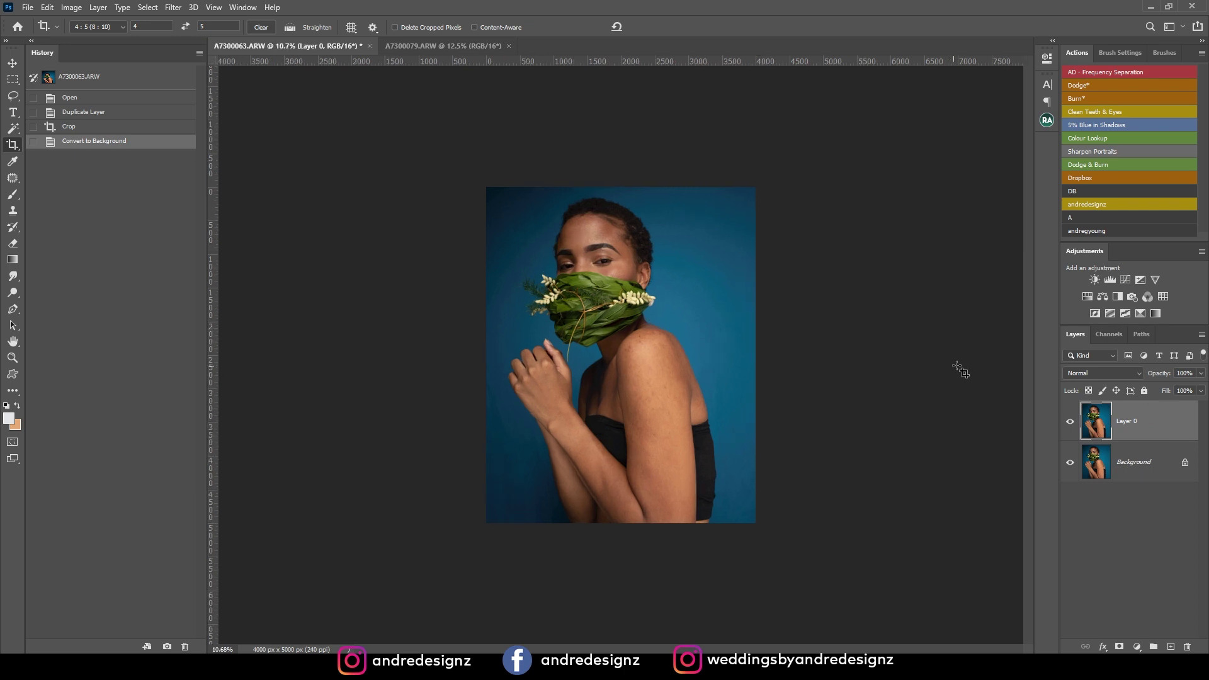
key(ctrl+plus)
key(ctrl+plus)
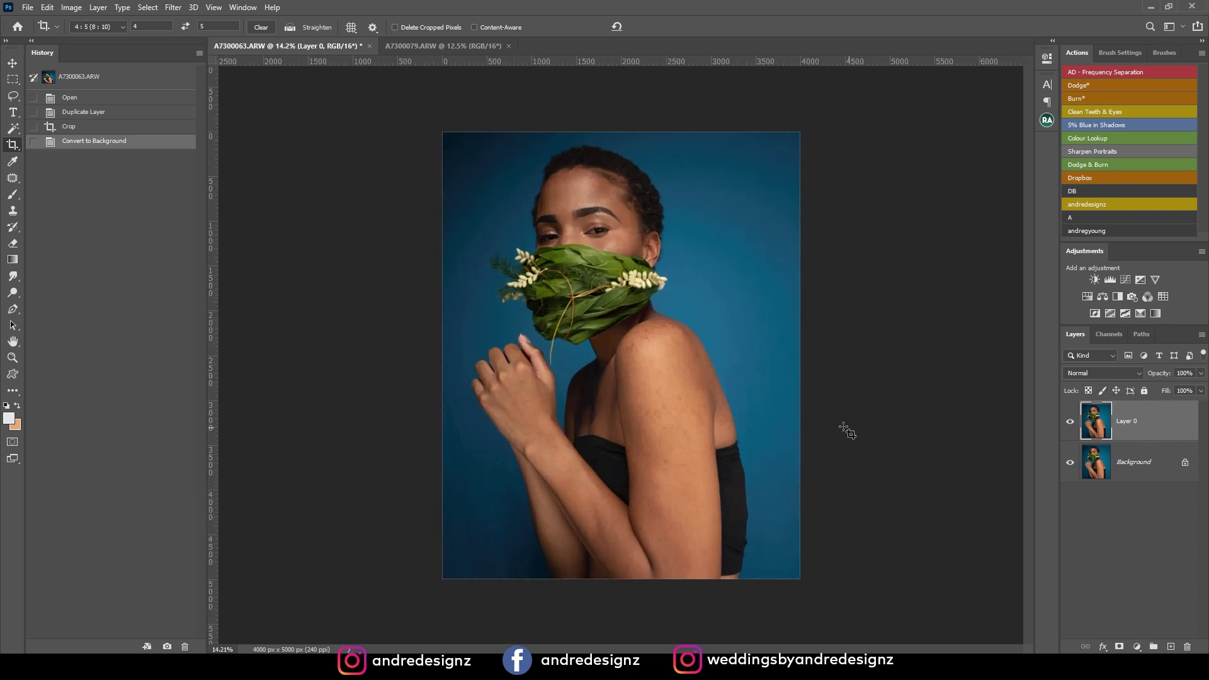
- Choose the Spot Healing Brush and set its brush size to 21 px for retouching the face
scroll(587, 265, up, 10)
drag(592, 178, 589, 286)
click(13, 179)
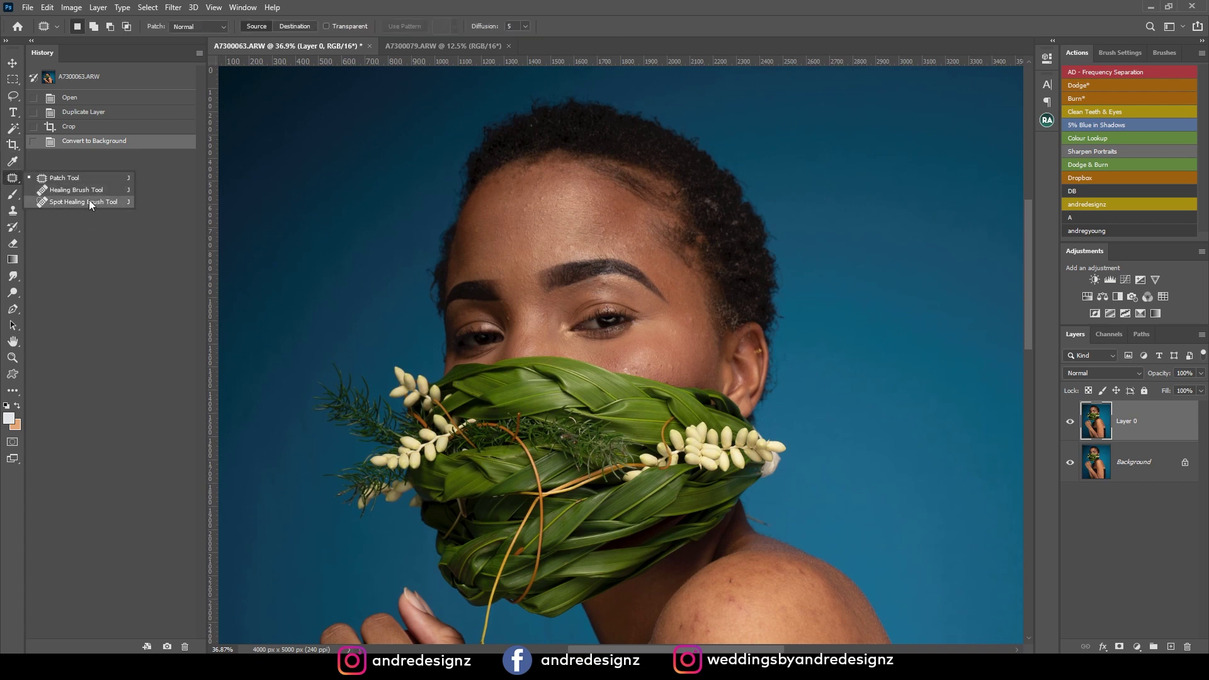
click(84, 202)
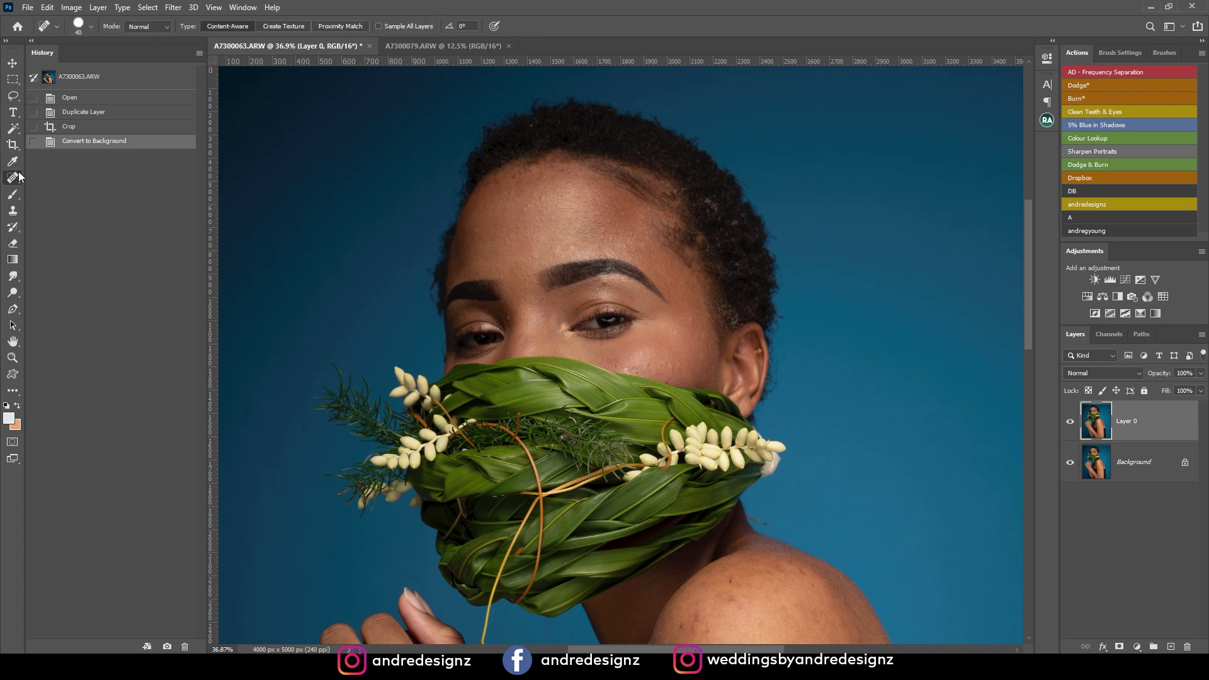
click(14, 180)
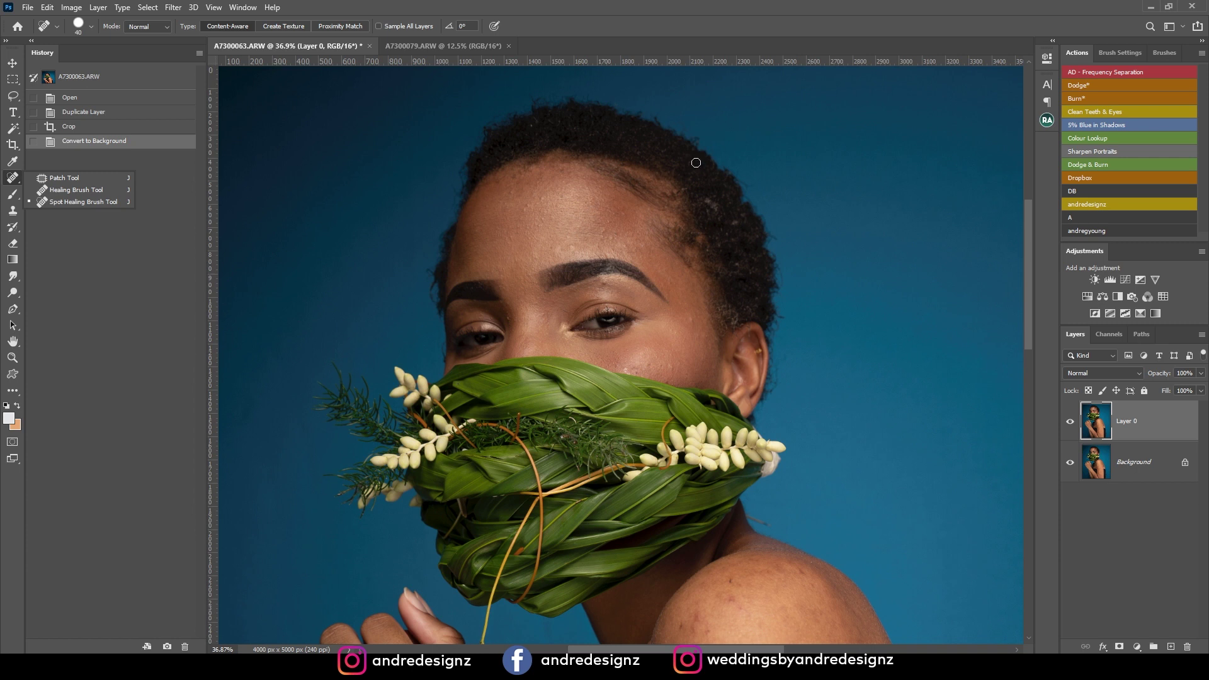
right_click(641, 163)
right_click(556, 165)
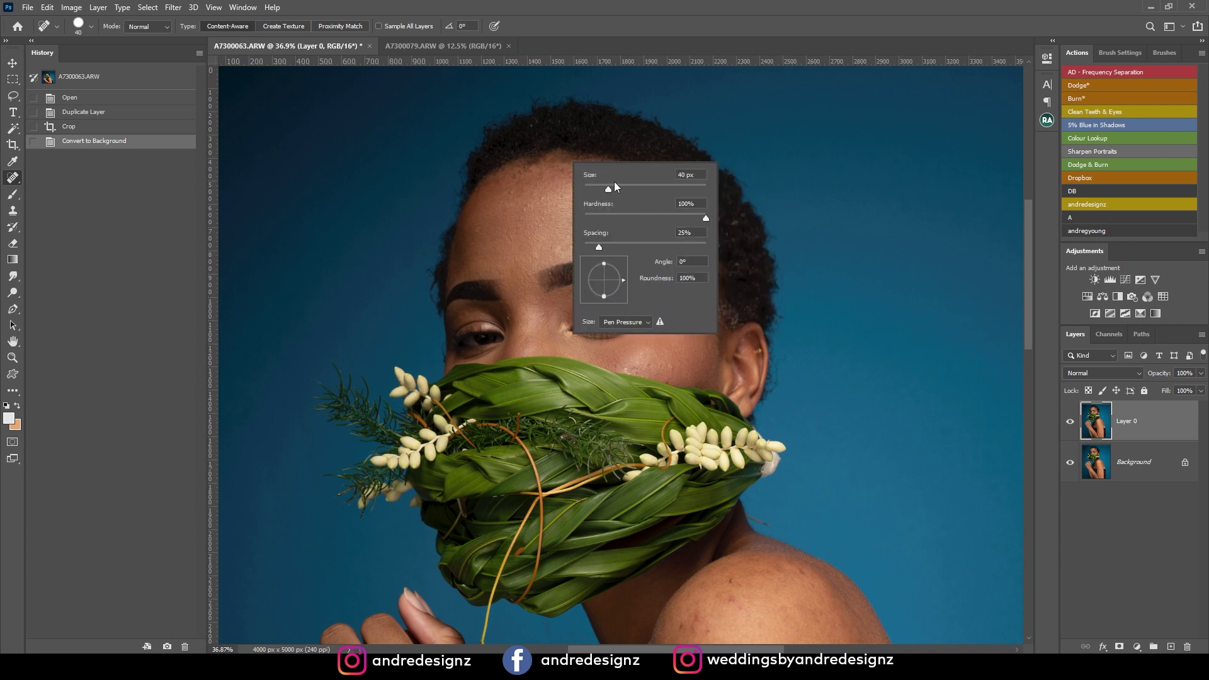
drag(597, 194, 597, 190)
key(Return)
- Heal the small bumps across the middle of the forehead on Layer 0 with the Spot Healing Brush
scroll(535, 201, up, 6)
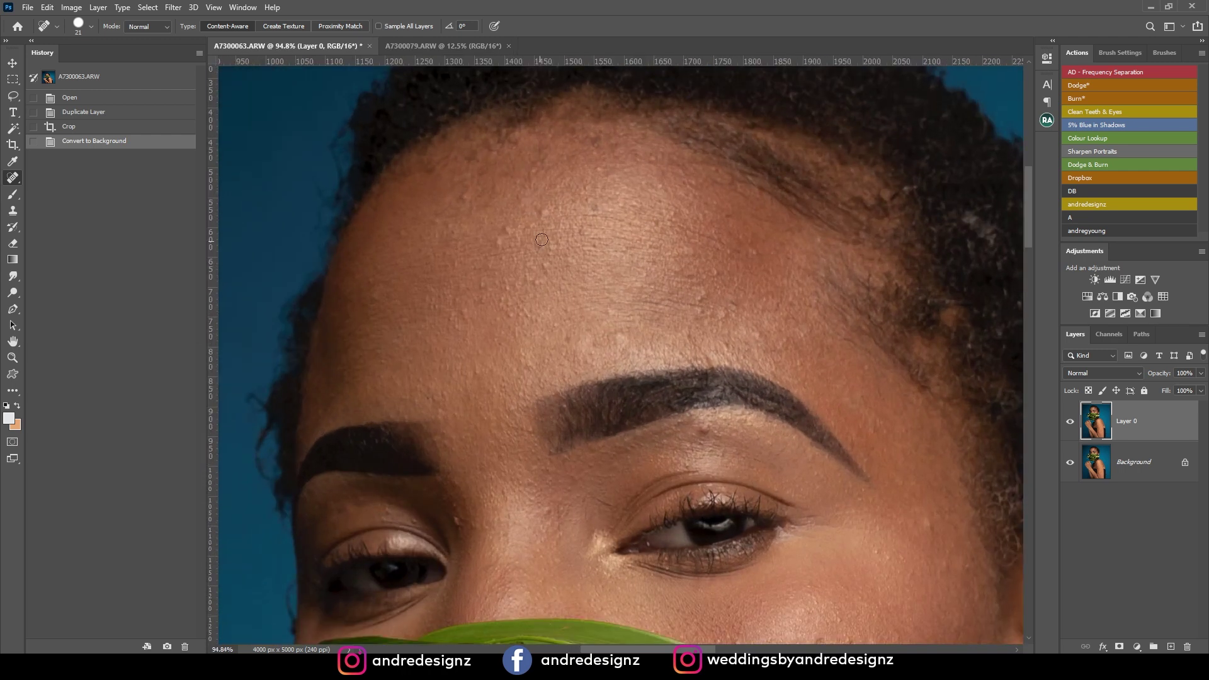
click(504, 229)
click(546, 217)
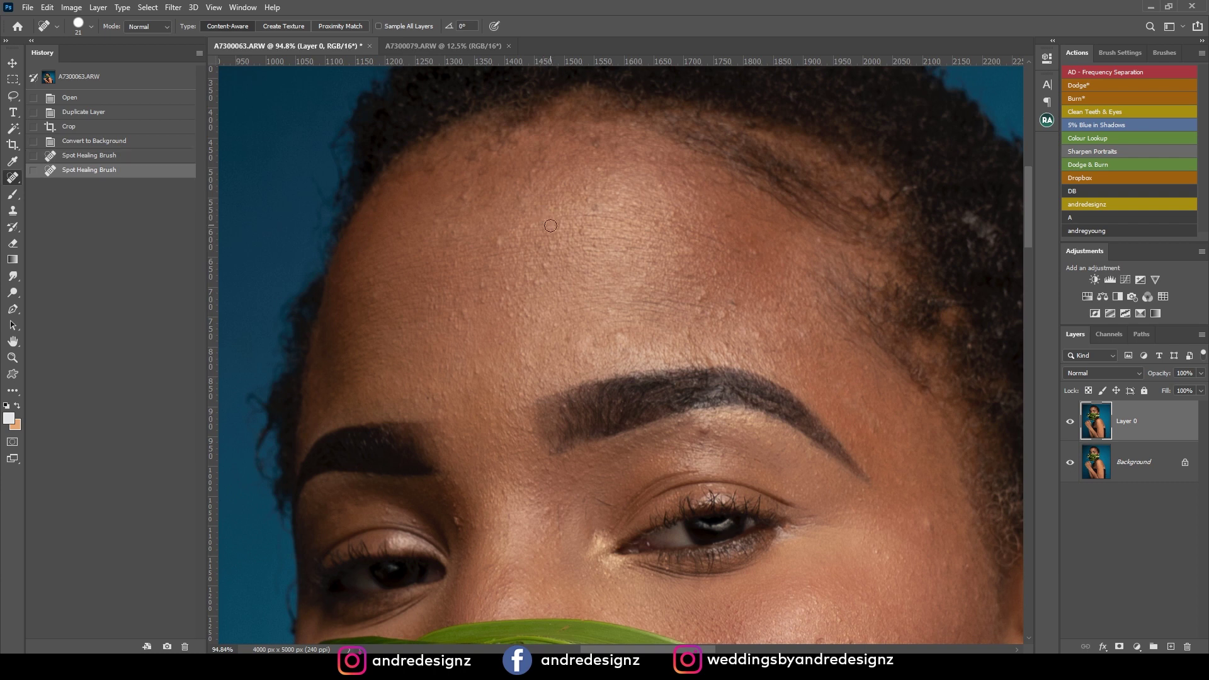
click(532, 225)
click(496, 243)
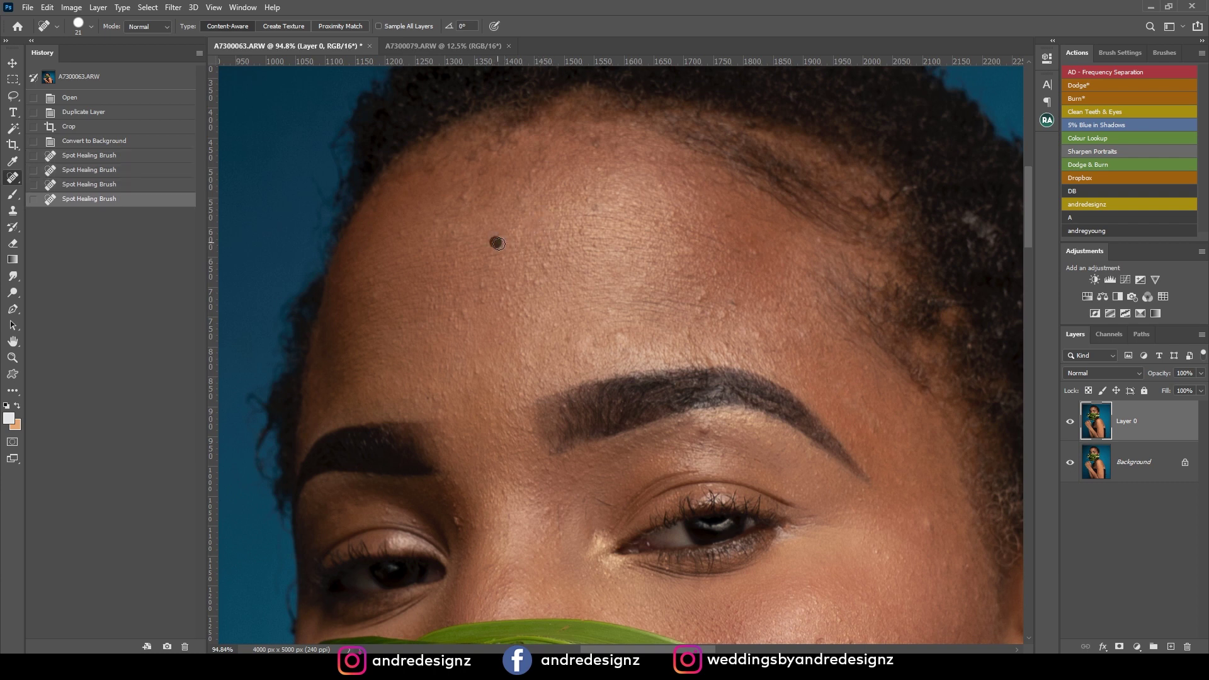
click(558, 277)
click(533, 281)
click(540, 281)
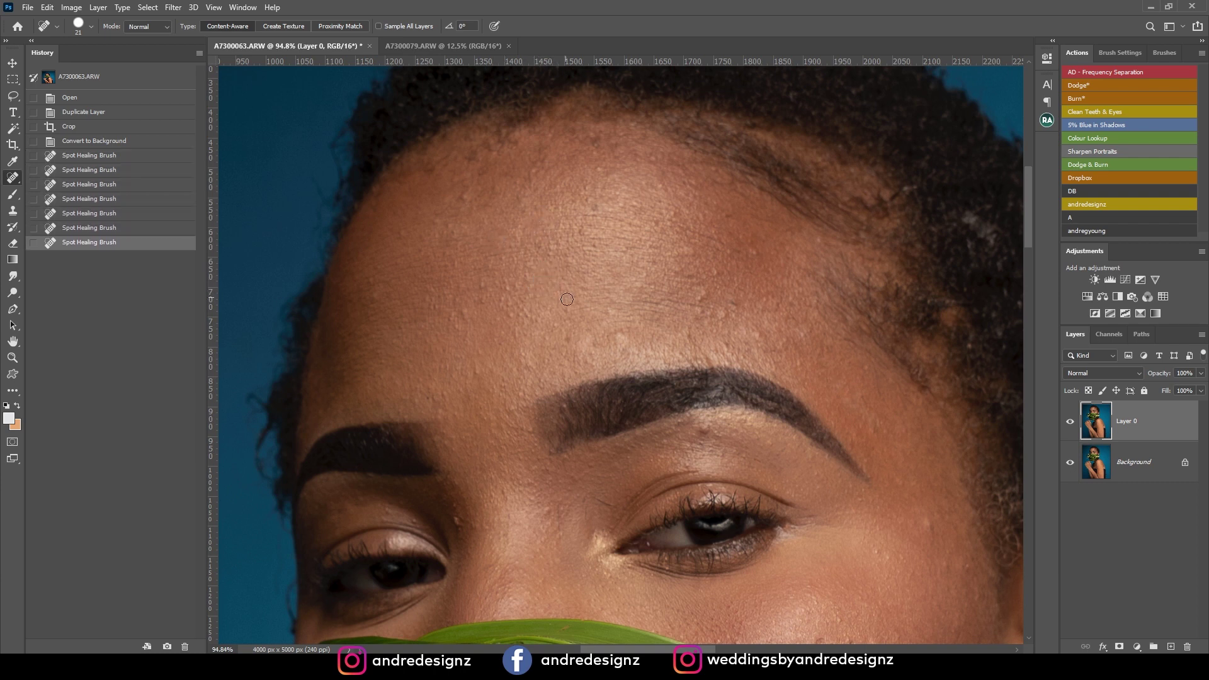
click(476, 286)
click(512, 292)
click(508, 315)
click(526, 314)
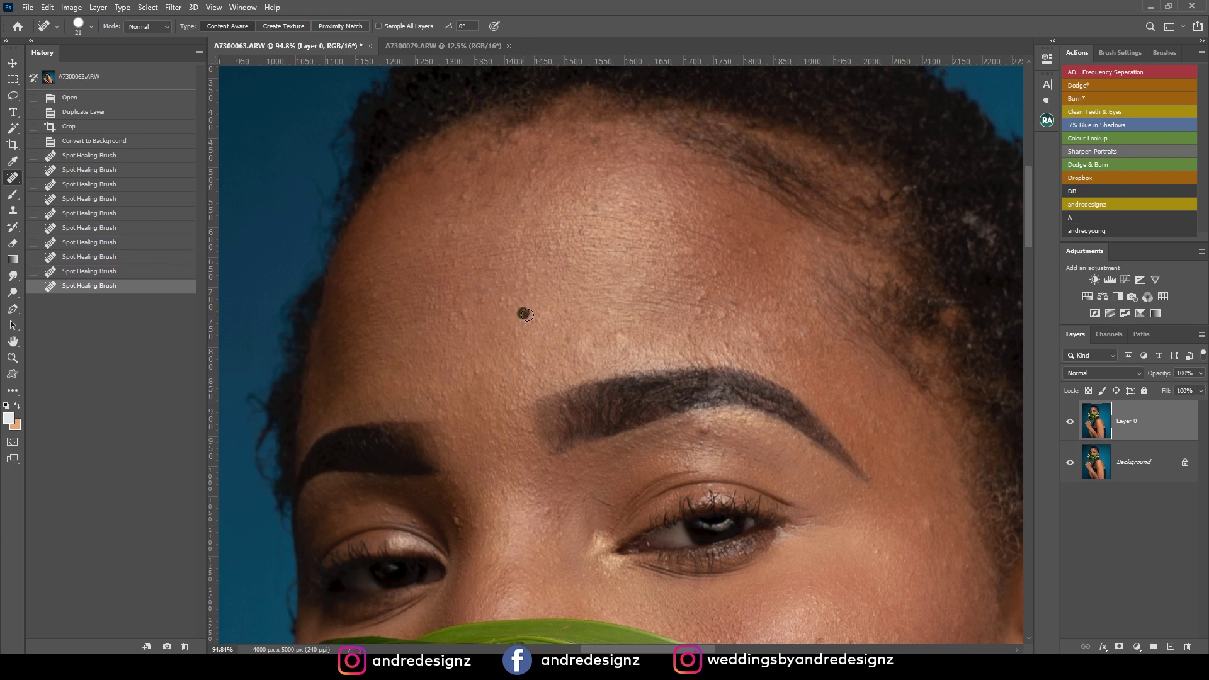
click(572, 342)
- Heal the blemishes under the right-hand eyebrow and the stray marks between that eye's inner corner and the nose bridge
click(706, 429)
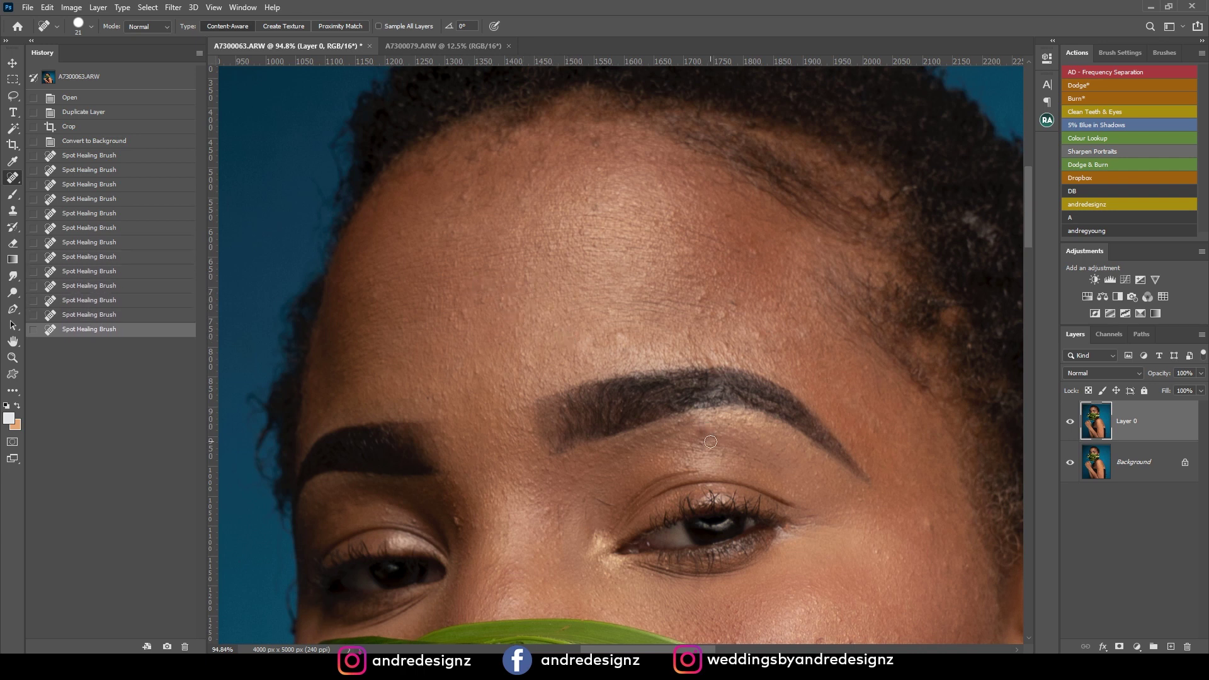
click(704, 436)
click(548, 511)
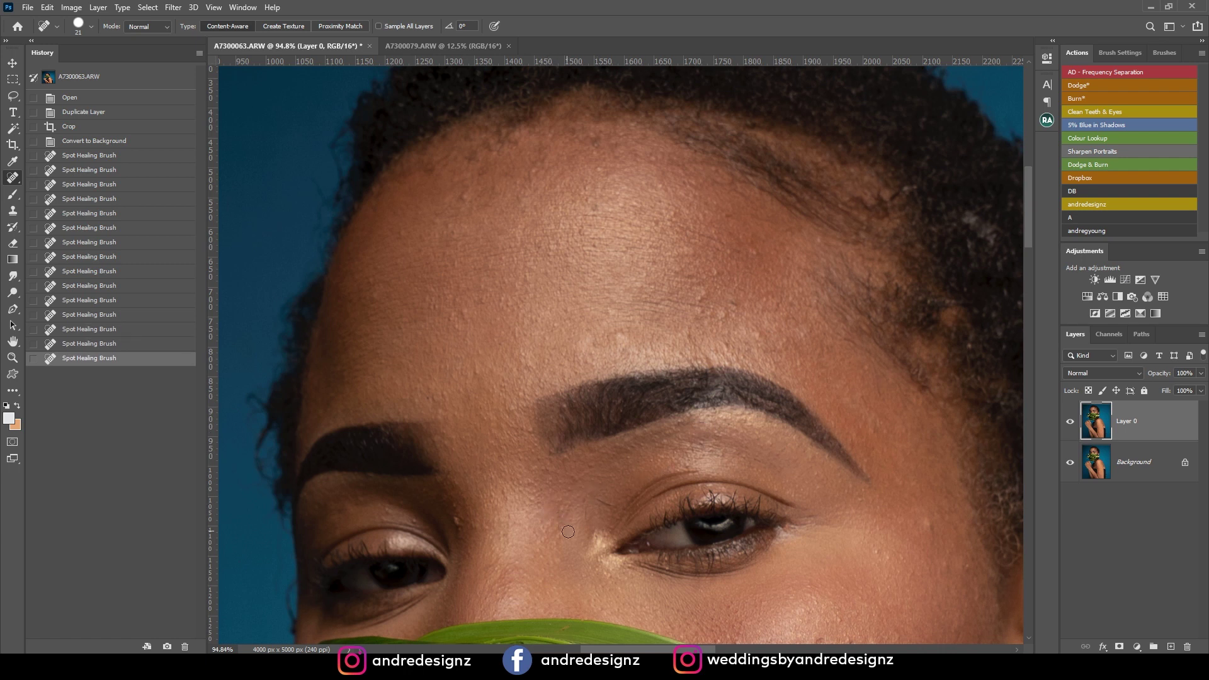
click(559, 525)
click(586, 514)
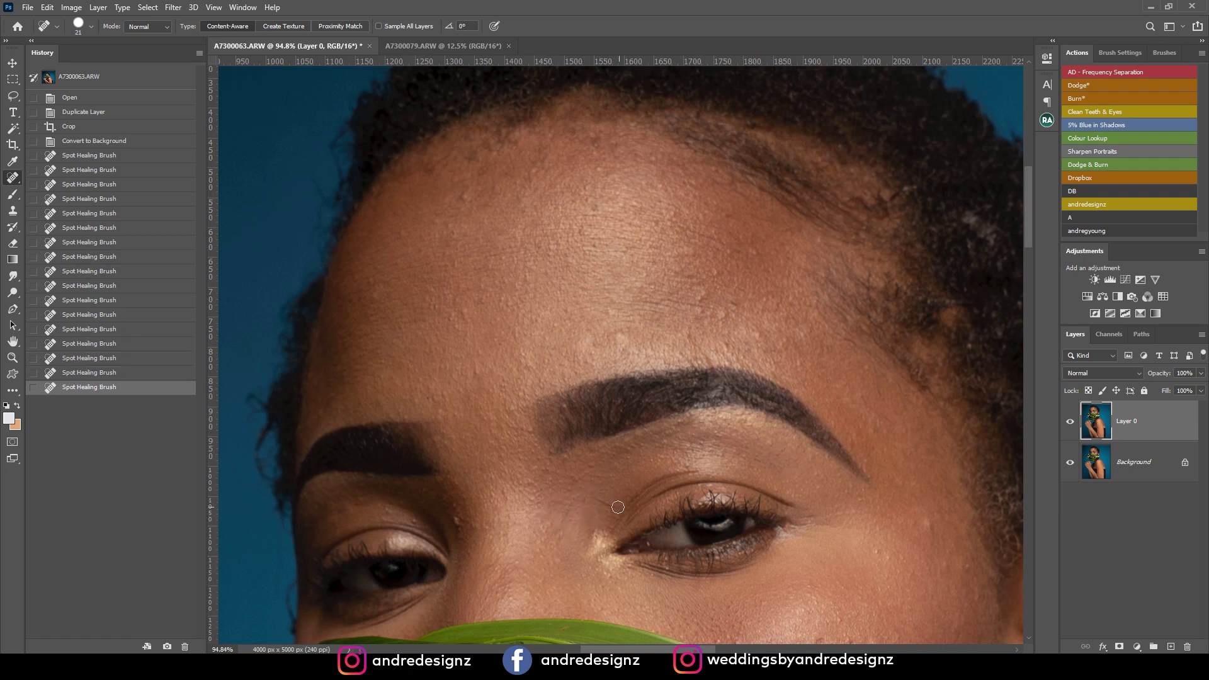
click(610, 504)
click(584, 501)
click(555, 531)
click(552, 520)
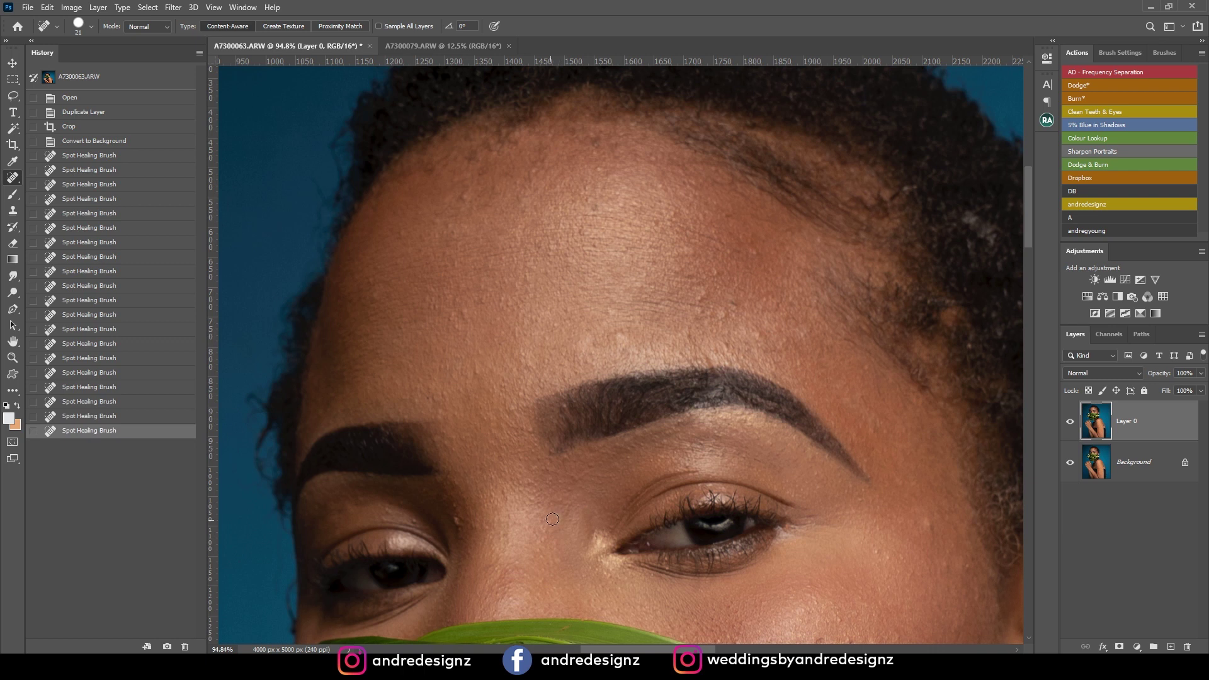
- Heal the bumps beside the nose bridge near the inner corner of the left-hand eye
click(456, 523)
click(464, 532)
click(446, 519)
click(421, 519)
click(459, 518)
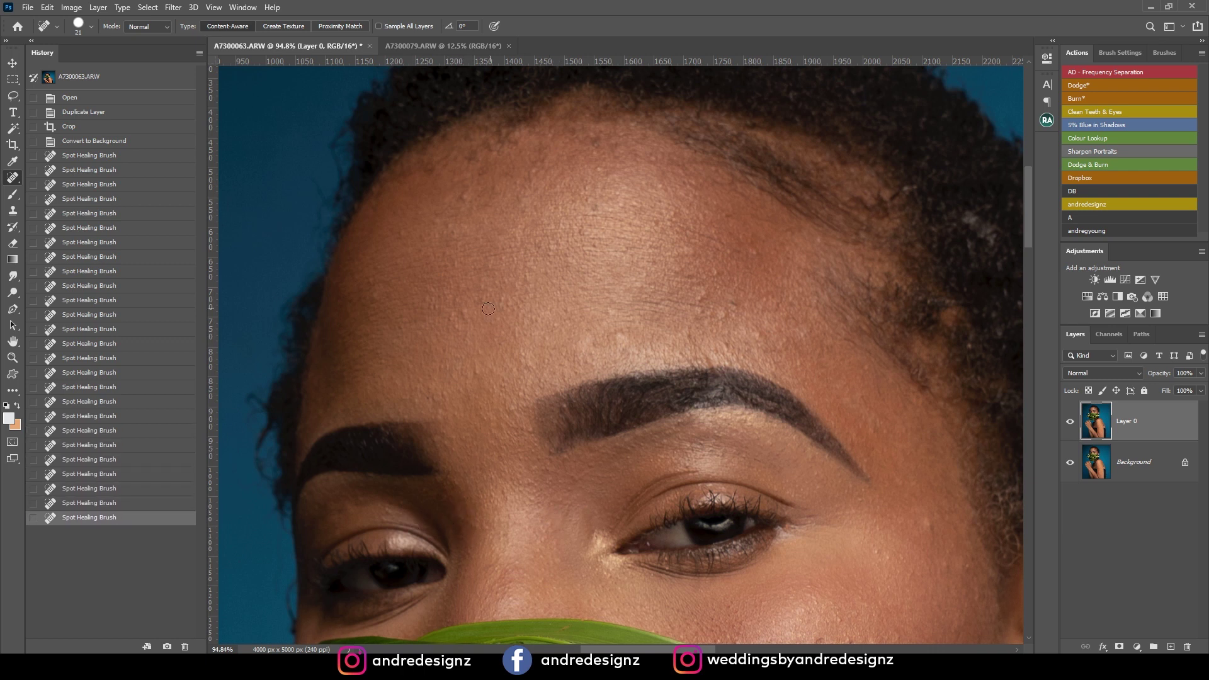
- Heal the scattered spots on the lower middle, upper centre and left side of the forehead
click(462, 314)
click(487, 299)
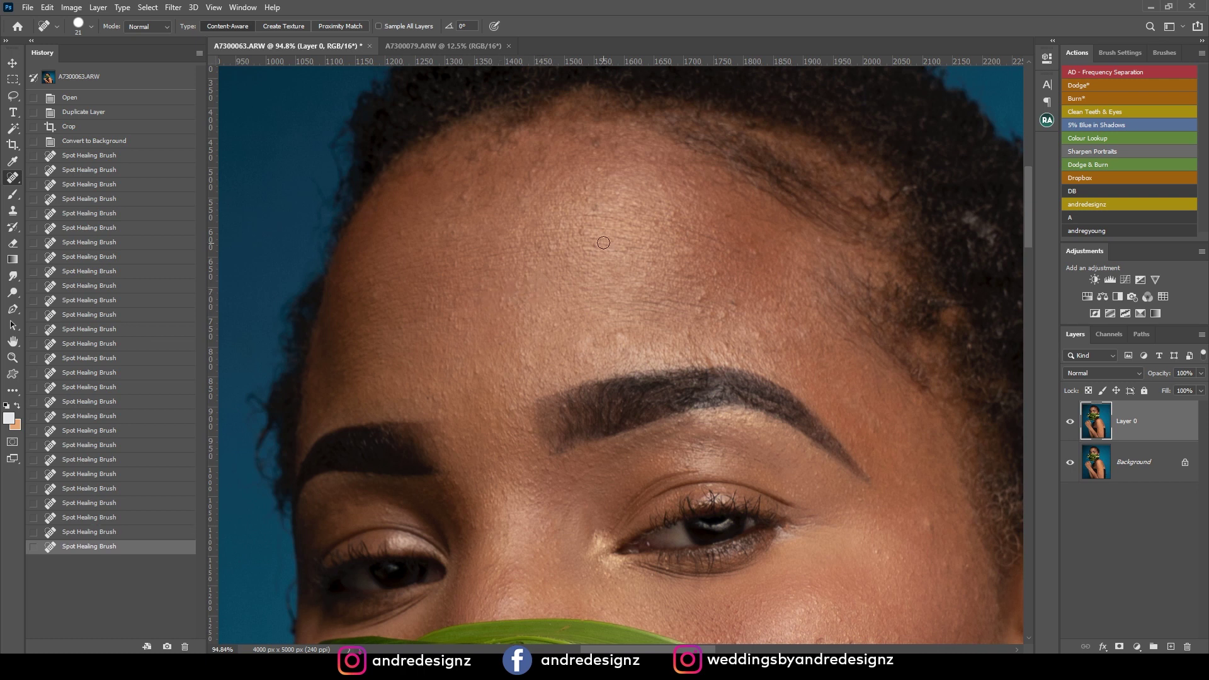
click(589, 210)
click(602, 168)
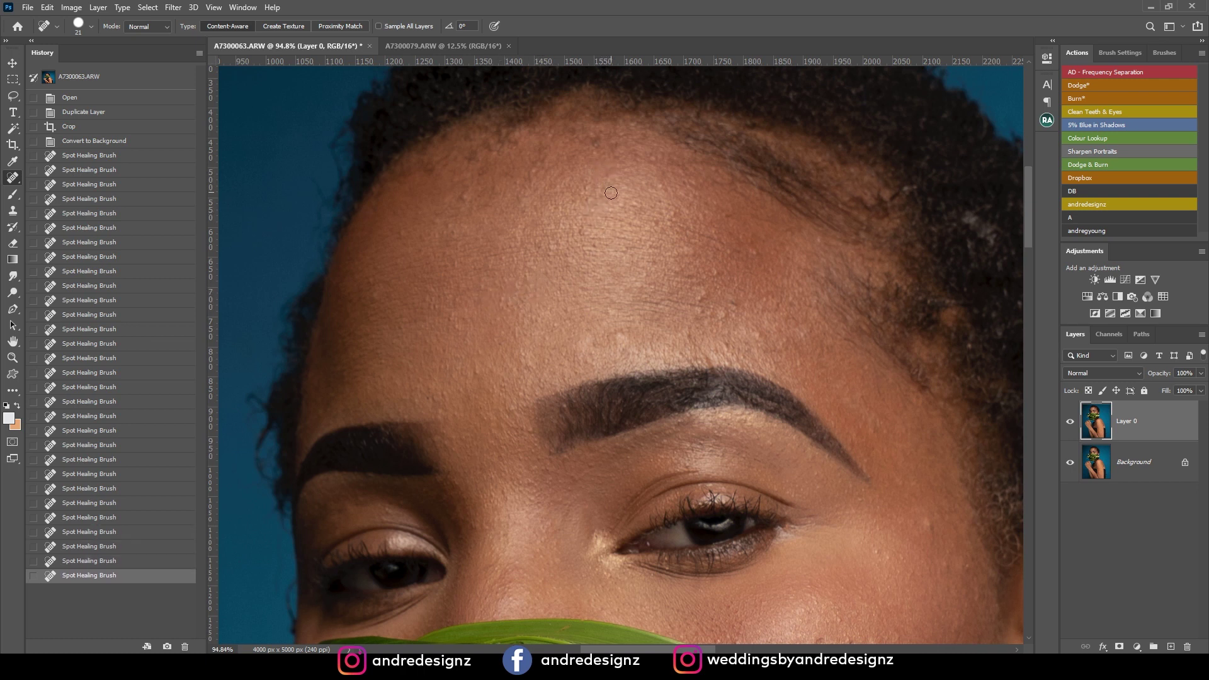
click(465, 199)
click(378, 291)
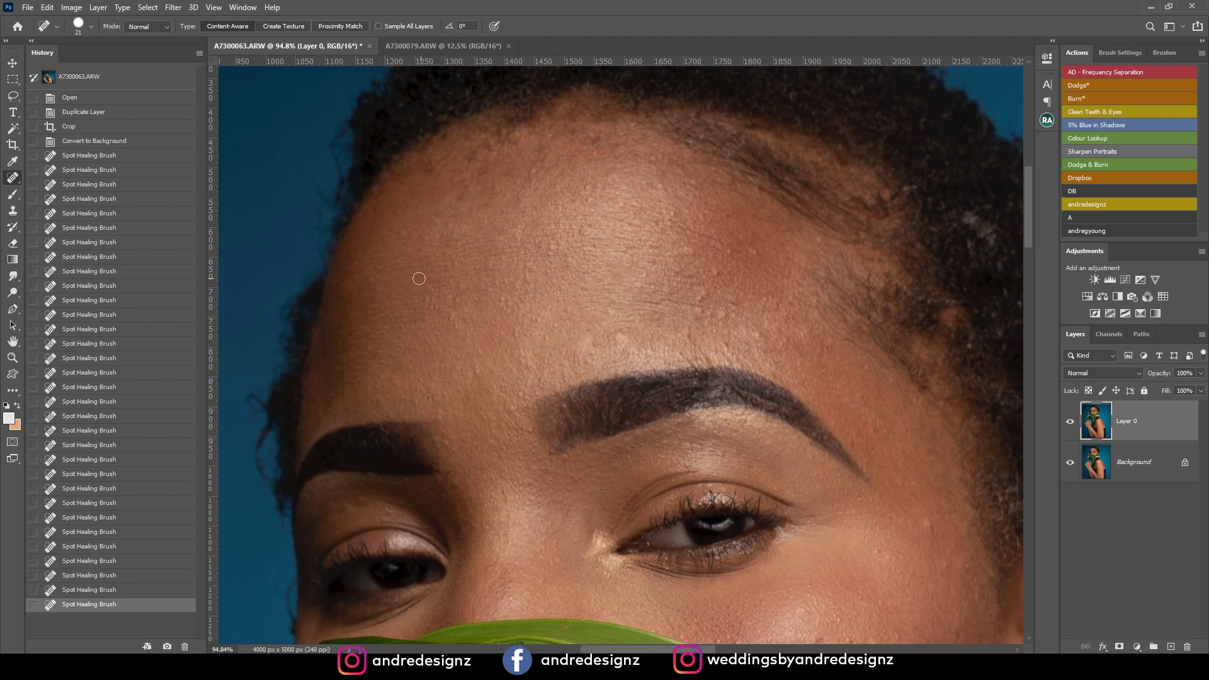
- Heal the blemishes on the right side of the forehead above the arched eyebrow and up towards the hairline
click(700, 301)
click(701, 301)
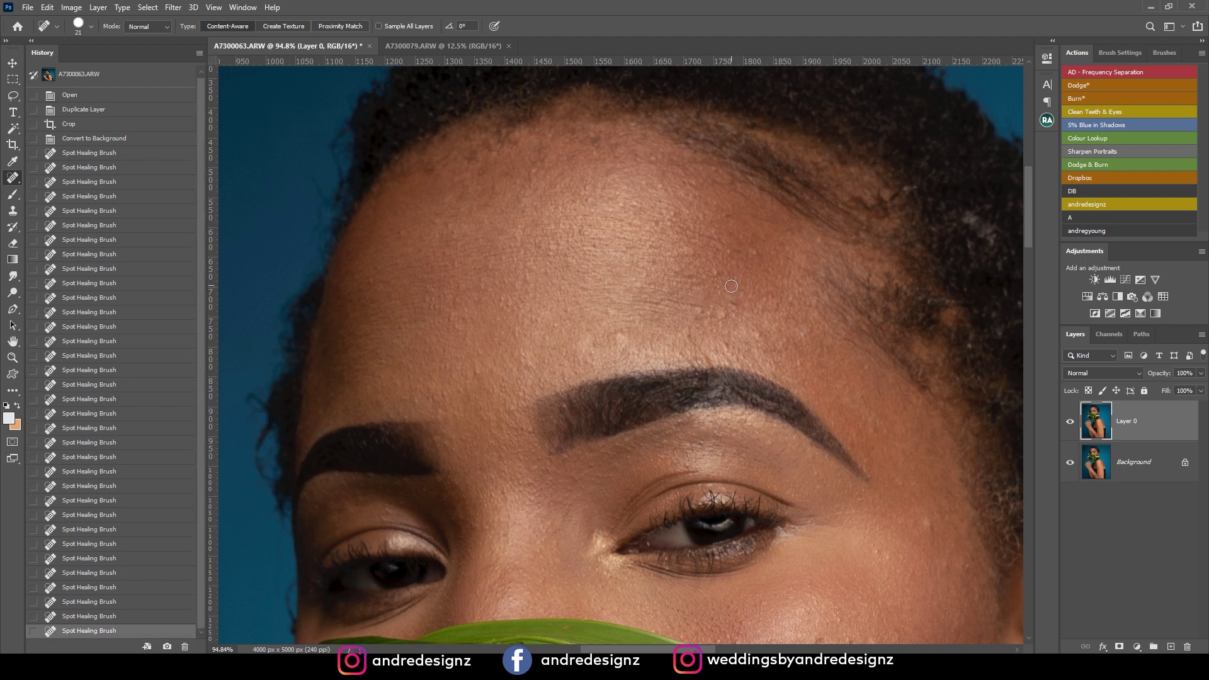
click(741, 256)
click(734, 305)
click(728, 311)
click(717, 273)
click(729, 253)
click(825, 240)
click(909, 188)
- Heal the spots near the left-hand hairline and the blemish just above the inner part of the right-hand eyebrow
mouse_move(697, 291)
mouse_down()
mouse_move(743, 216)
mouse_move(817, 201)
mouse_up()
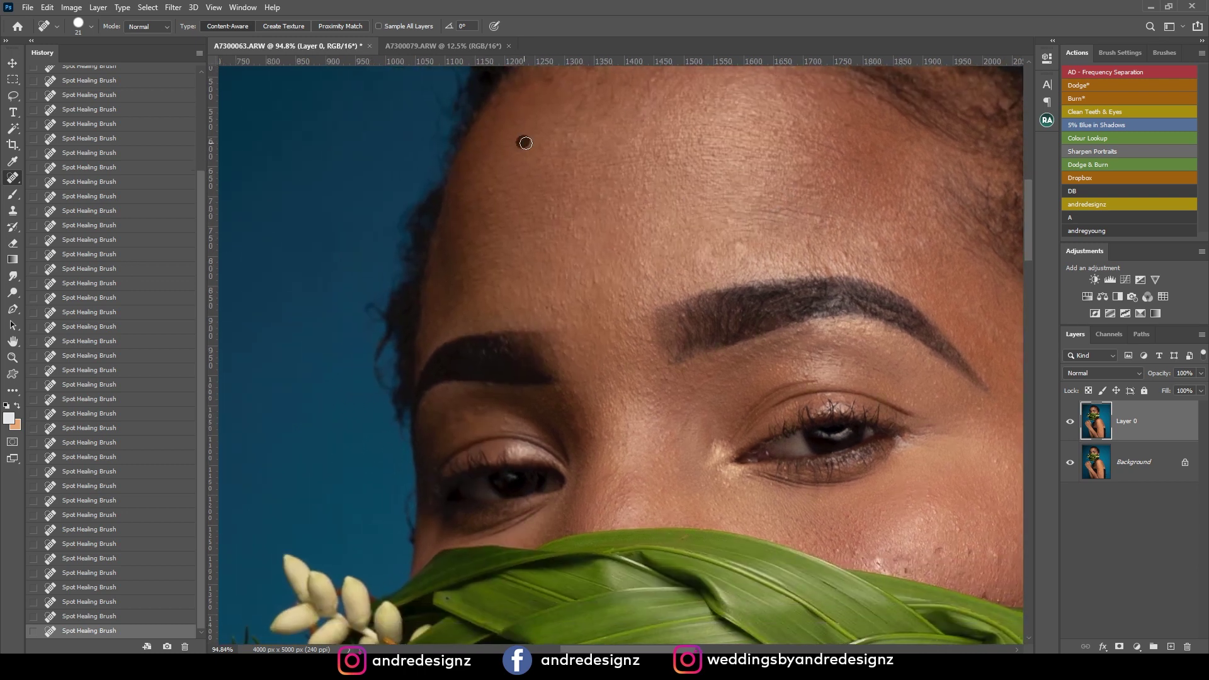
click(542, 160)
click(544, 149)
click(569, 137)
drag(721, 158, 661, 356)
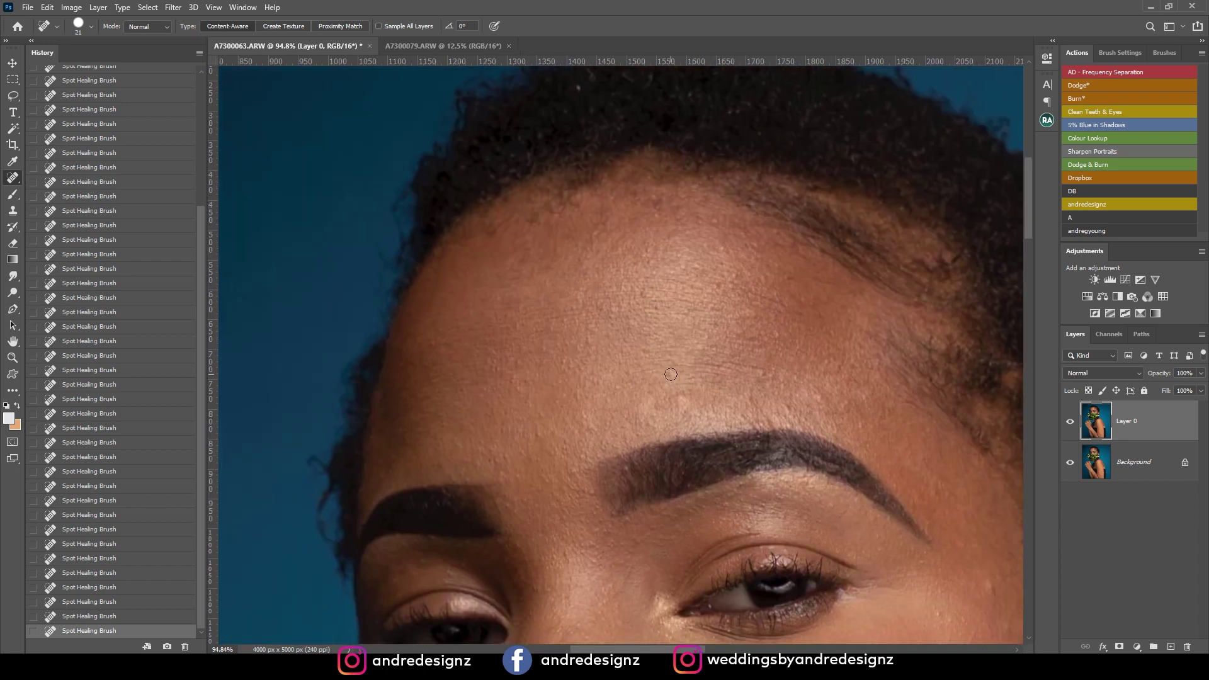
click(647, 408)
- Heal the dark spots and bumps on the cheek below the right-hand eye, just above the leaf mask
mouse_move(667, 397)
mouse_down()
mouse_move(615, 248)
mouse_move(569, 305)
mouse_up()
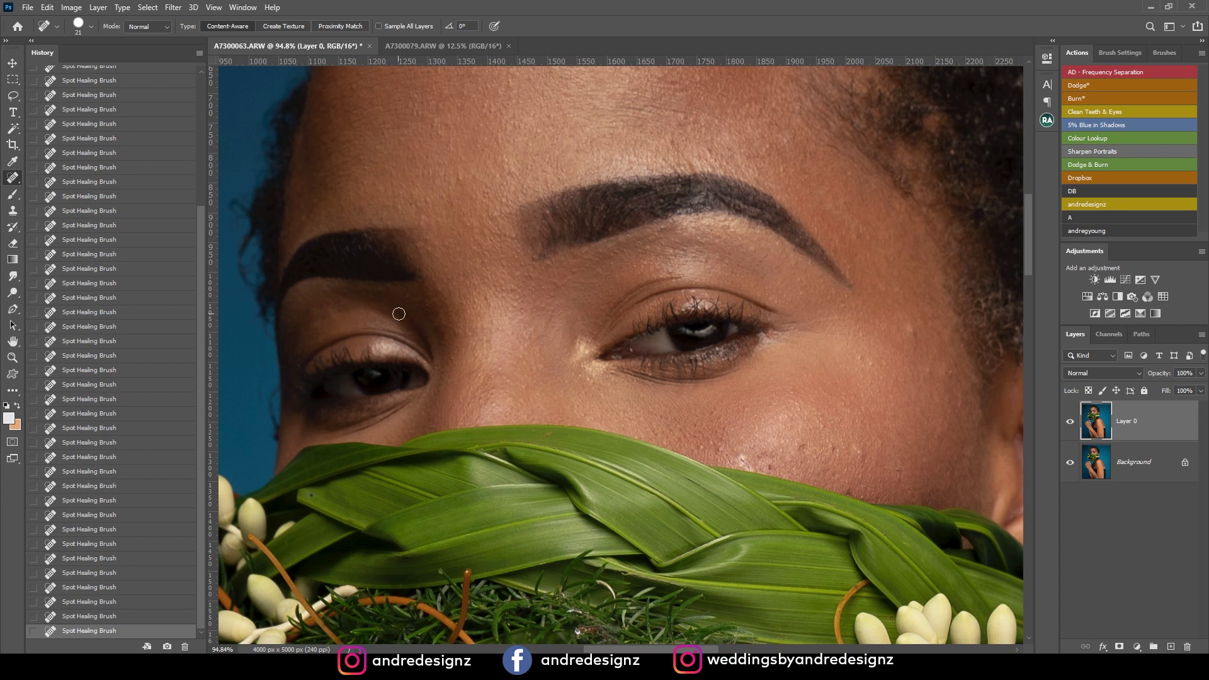
drag(607, 332, 444, 220)
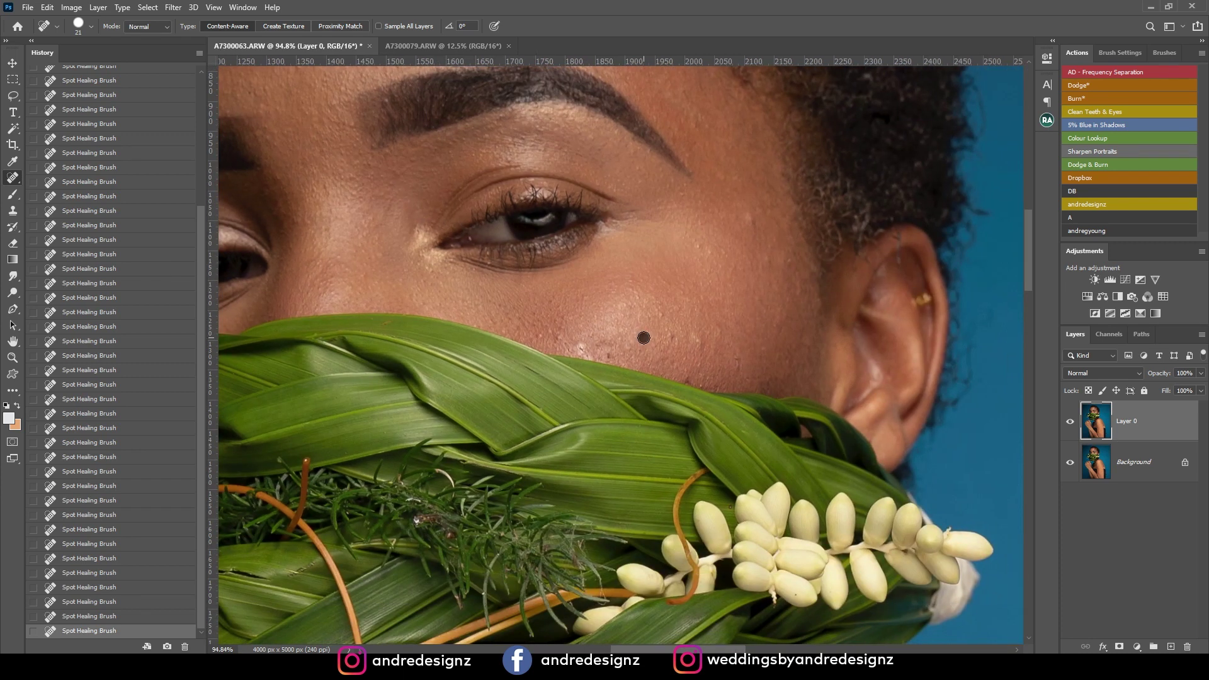
click(673, 338)
click(699, 338)
click(694, 335)
click(580, 346)
click(538, 336)
- Heal the small spots on the outer cheek and between the right-hand eye and the ear
drag(694, 300, 501, 275)
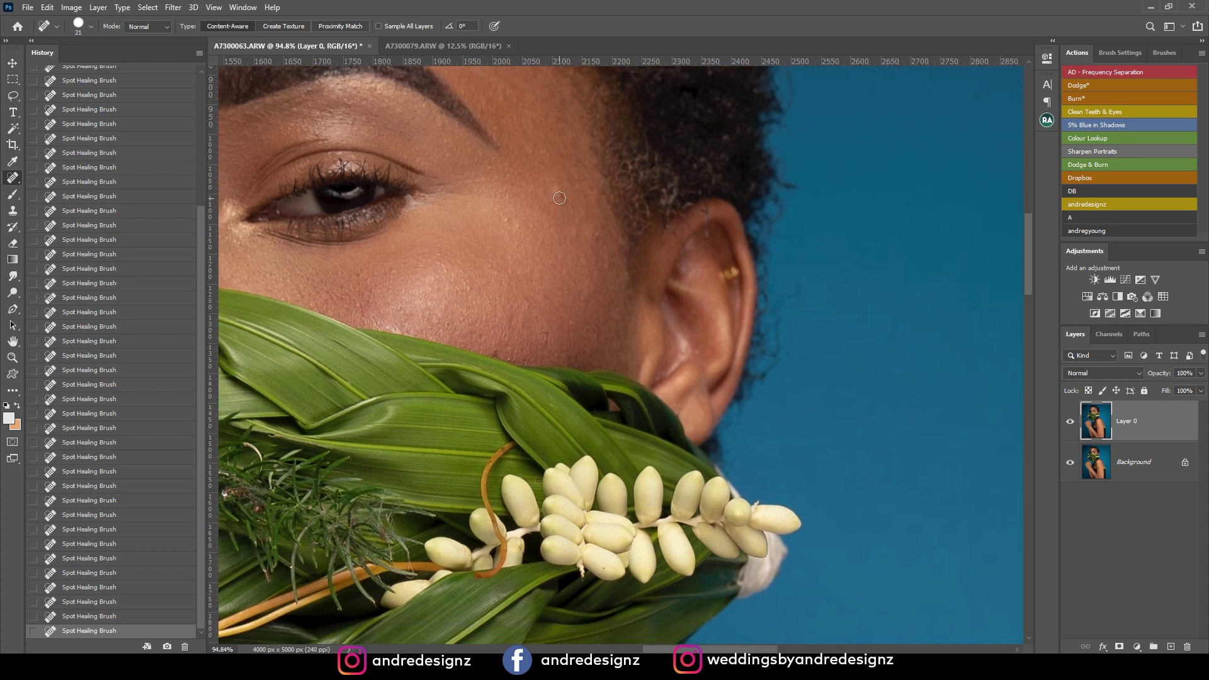
click(578, 230)
click(599, 279)
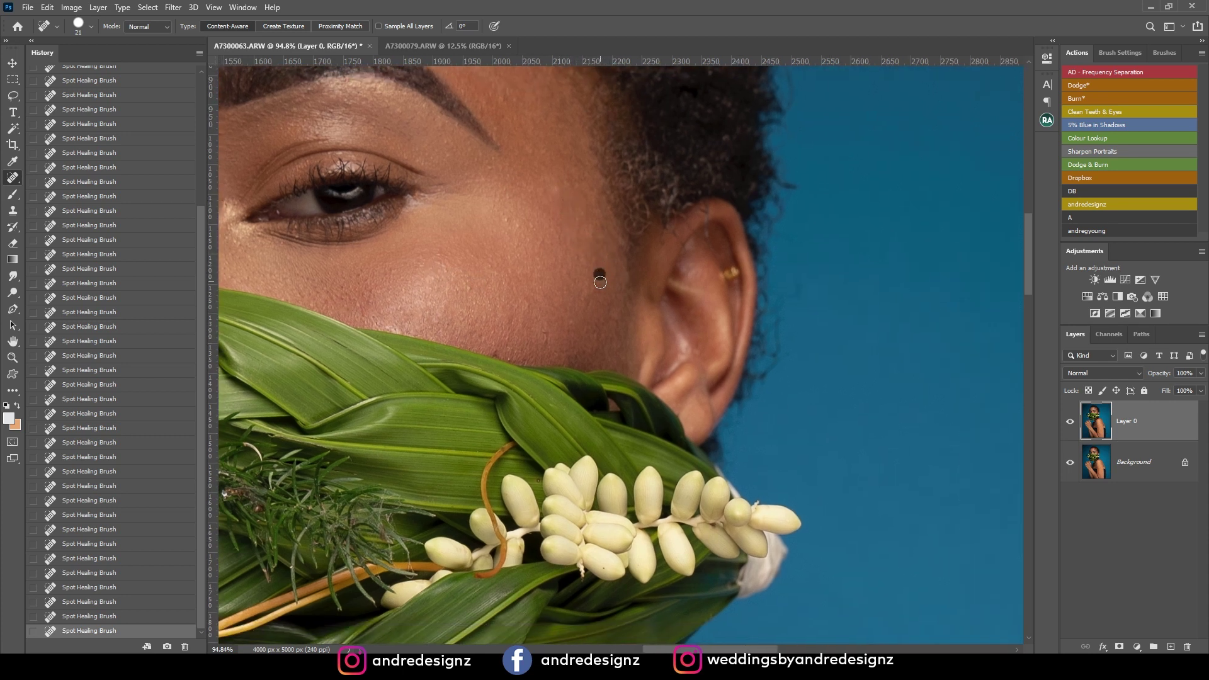
click(517, 226)
click(469, 286)
click(445, 266)
click(391, 270)
- Heal the remaining marks on the lower cheek edge above the mask and on the temple near the hairline
drag(526, 306, 532, 308)
click(545, 321)
drag(511, 242, 575, 417)
click(566, 269)
click(559, 211)
- Heal the blemishes across the upper part of the shoulder below the mask
drag(557, 434, 594, 126)
mouse_move(431, 554)
mouse_down()
mouse_move(502, 349)
mouse_move(573, 281)
mouse_move(644, 310)
mouse_move(675, 345)
mouse_move(665, 383)
mouse_move(451, 332)
mouse_up()
drag(560, 410, 469, 294)
click(495, 255)
click(516, 277)
click(495, 261)
drag(494, 305, 531, 337)
click(495, 303)
- Heal the spots down the inner left-hand side of the shoulder
click(437, 385)
click(418, 359)
click(408, 350)
click(403, 382)
click(372, 371)
drag(374, 432, 372, 466)
click(425, 471)
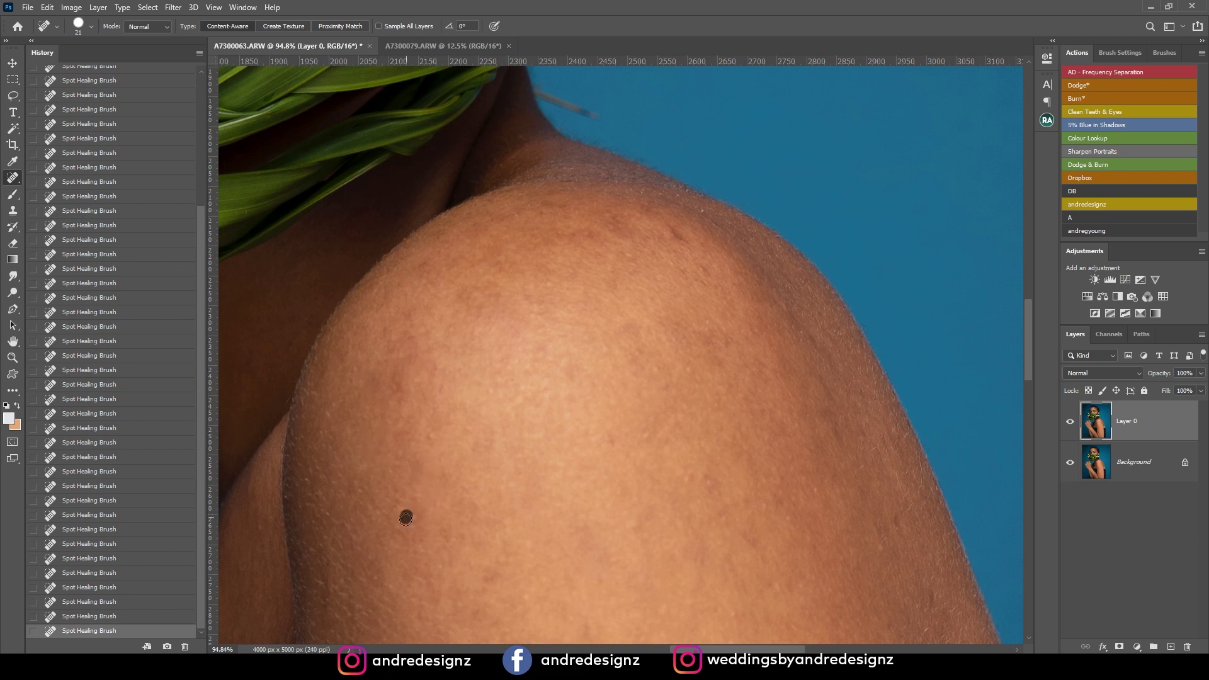
- Heal the marks on the lower front of the shoulder and up towards its bright highlight
click(433, 436)
drag(422, 376, 411, 393)
click(435, 371)
drag(477, 296, 472, 323)
- Heal the dark marks along the top outer curve of the shoulder
mouse_move(619, 349)
mouse_down()
mouse_move(488, 265)
mouse_move(500, 267)
mouse_up()
drag(554, 153, 597, 183)
click(585, 187)
click(567, 195)
mouse_move(587, 250)
mouse_down()
mouse_move(614, 297)
mouse_move(584, 267)
mouse_up()
- Heal the spots on the outer half of the upper arm just below the shoulder
mouse_move(562, 411)
mouse_down()
mouse_move(595, 410)
mouse_move(455, 270)
mouse_up()
click(590, 393)
click(493, 363)
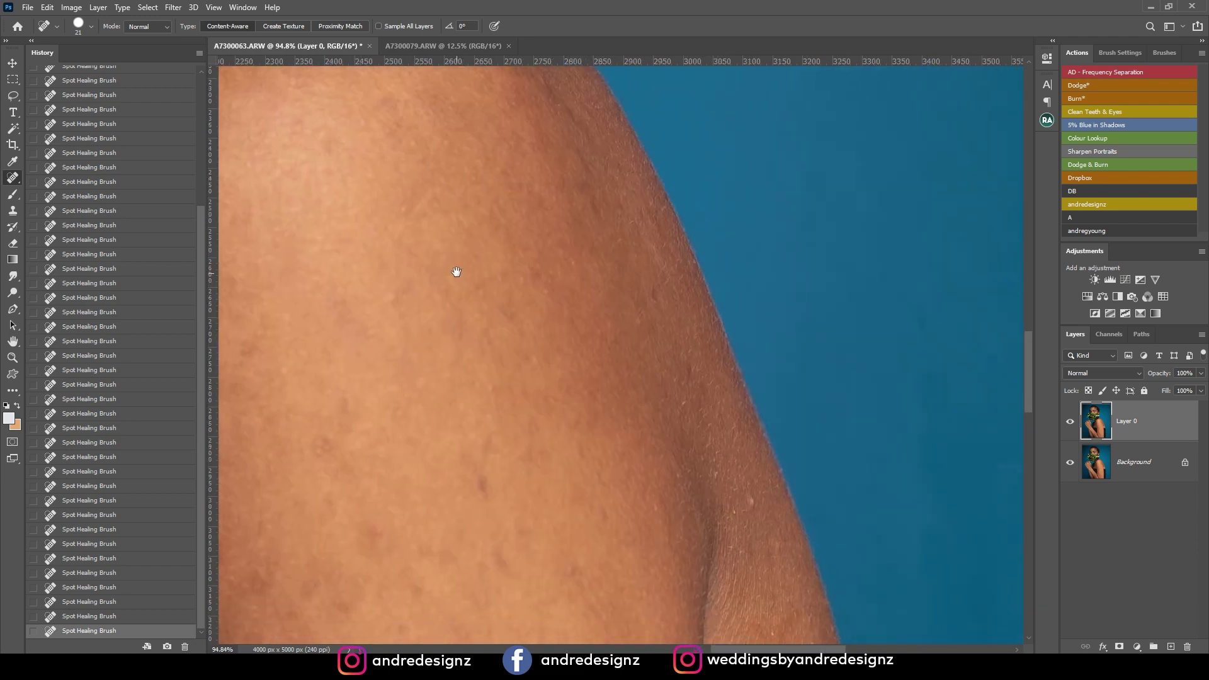
mouse_move(532, 319)
mouse_down()
mouse_move(508, 238)
mouse_move(510, 251)
mouse_up()
click(508, 271)
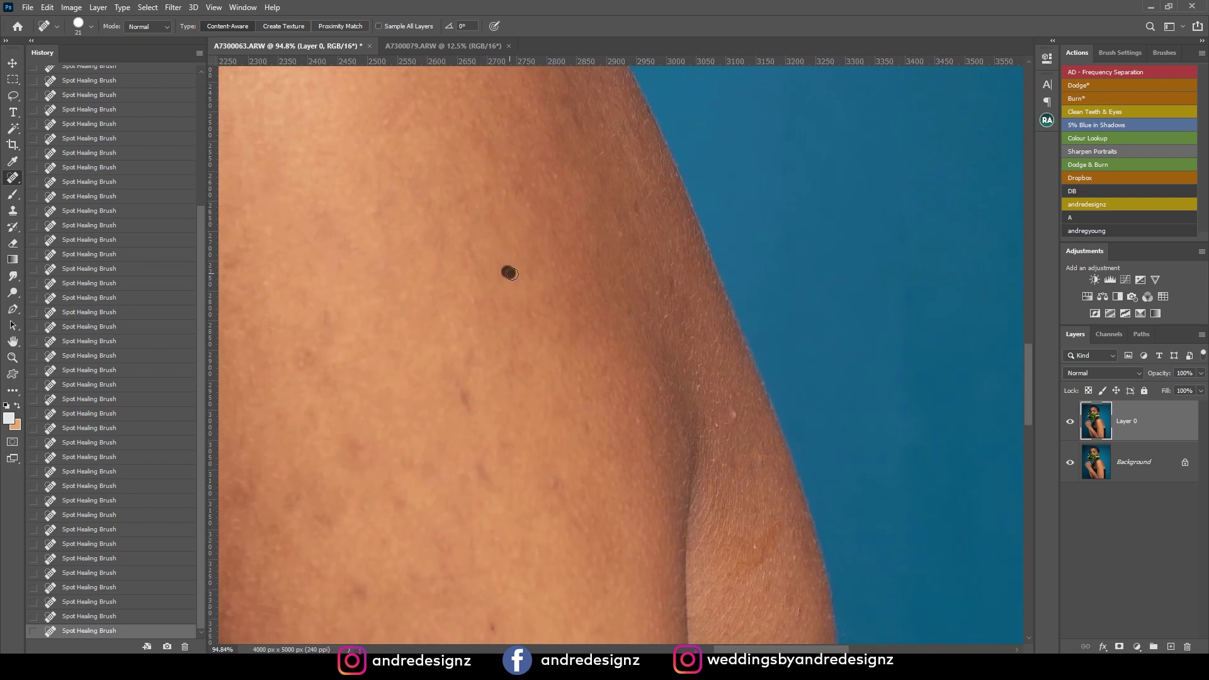
- Heal the marks along the arm's outer edge and the skin beside the armpit fold above the black top
click(640, 203)
drag(667, 272, 685, 324)
click(735, 414)
click(712, 426)
drag(686, 422, 621, 208)
mouse_move(710, 310)
mouse_down()
mouse_move(662, 372)
mouse_move(703, 328)
mouse_move(657, 310)
mouse_up()
drag(732, 387, 748, 427)
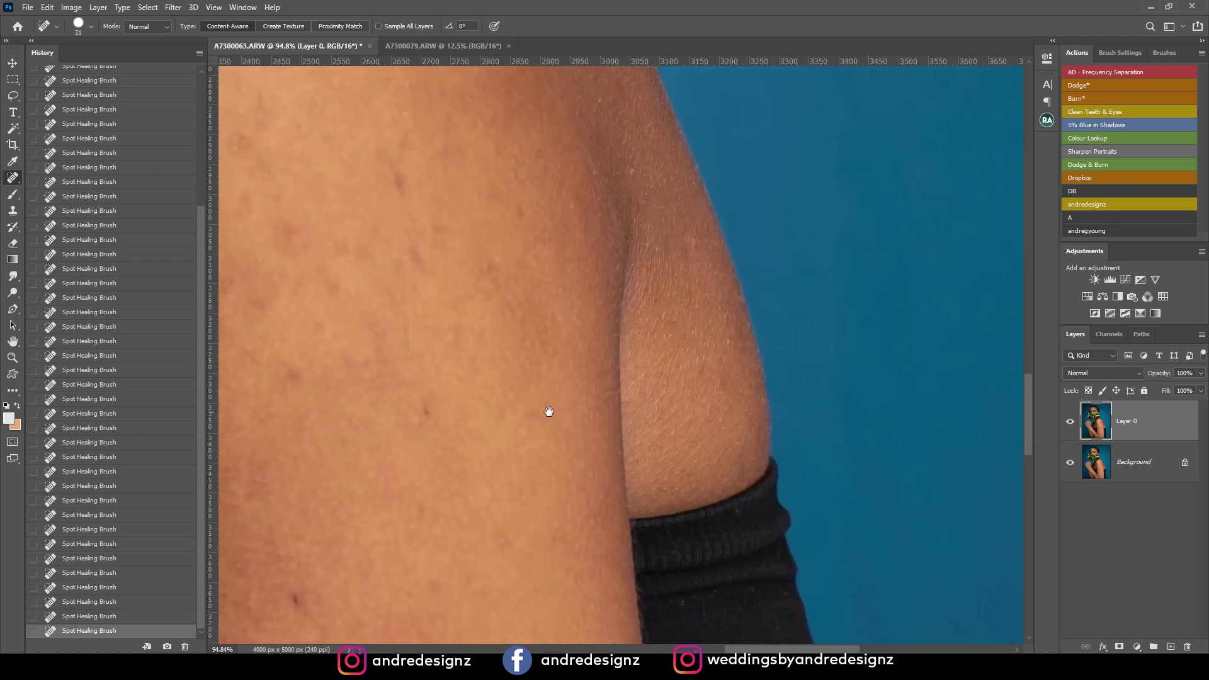
- Heal the cluster of dark spots on the upper middle of the upper arm
drag(548, 411, 728, 292)
drag(627, 272, 748, 379)
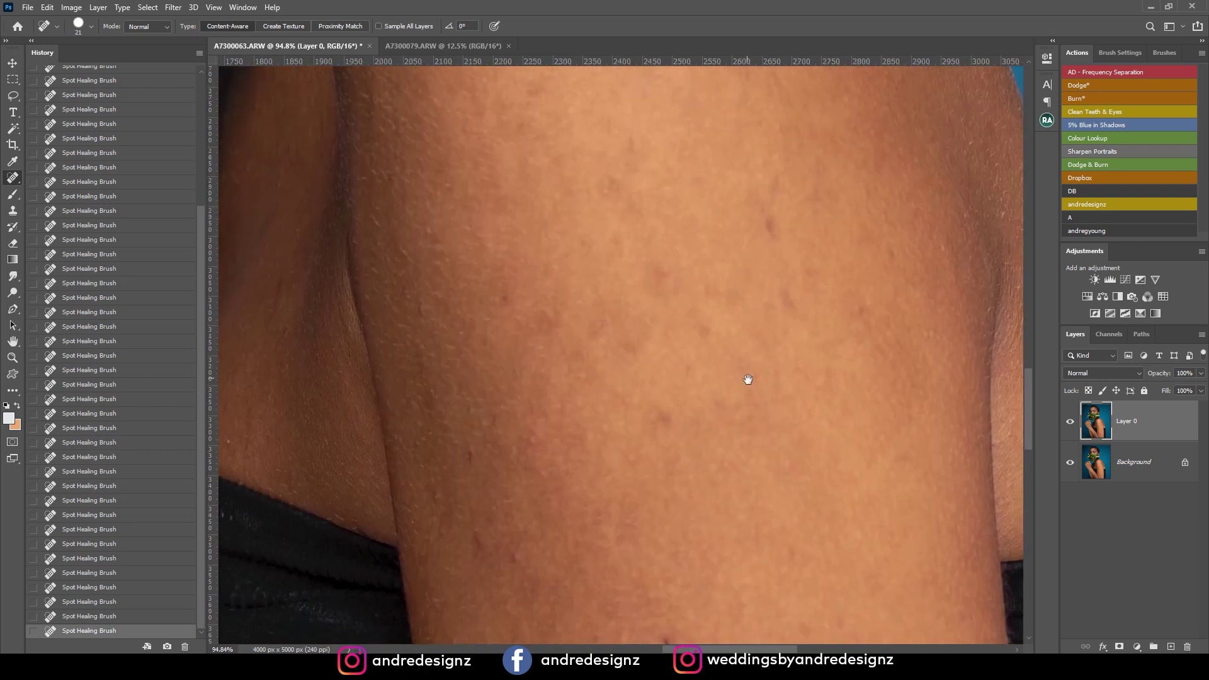
click(618, 182)
drag(598, 173, 609, 200)
click(643, 163)
click(635, 141)
click(646, 206)
- Heal the red spot, the elongated dark marks and the scattered spots across the centre and outer side of the arm
drag(669, 266, 670, 286)
drag(772, 208, 776, 249)
drag(829, 158, 828, 191)
click(776, 176)
click(856, 310)
drag(893, 250, 894, 273)
mouse_move(802, 269)
mouse_down()
mouse_move(833, 280)
mouse_move(785, 301)
mouse_move(775, 343)
mouse_up()
click(773, 315)
click(663, 416)
- Heal the patchy spots on the inner side of the arm at 50% zoom
key(ctrl+minus)
key(ctrl+minus)
mouse_move(559, 323)
mouse_down()
mouse_move(578, 352)
mouse_move(605, 345)
mouse_up()
click(585, 334)
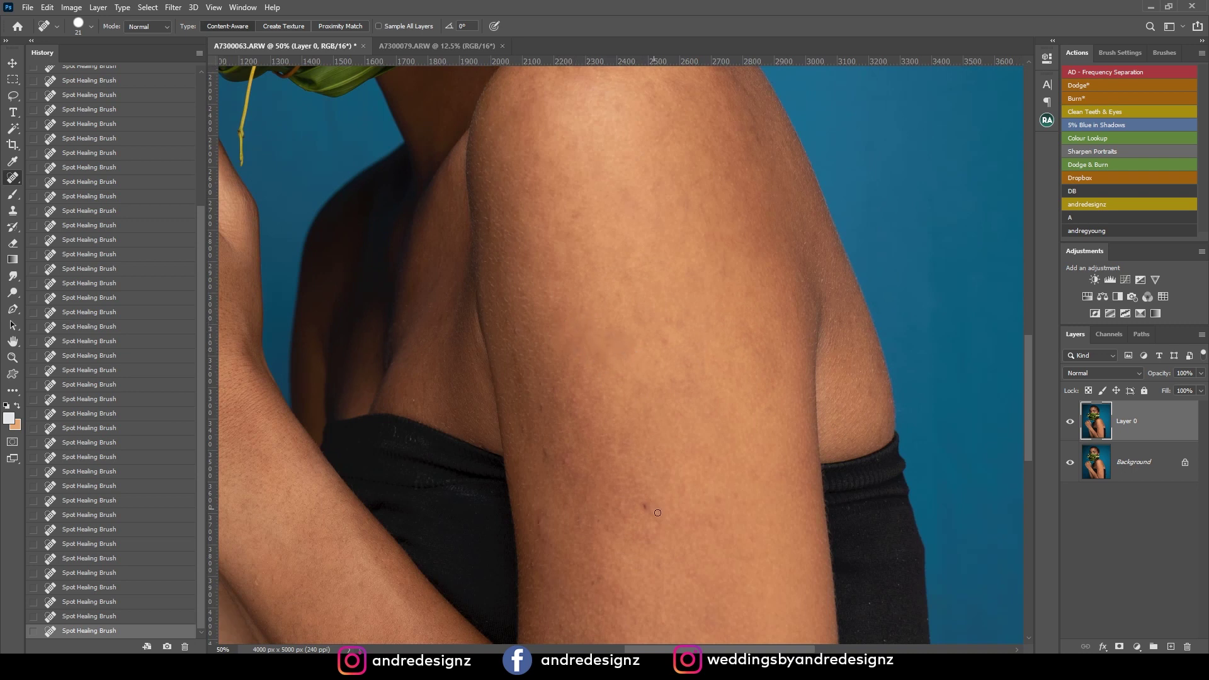
- Heal the uneven marks along the outer shoulder edge and on the skin behind the armpit fold
drag(679, 281, 632, 416)
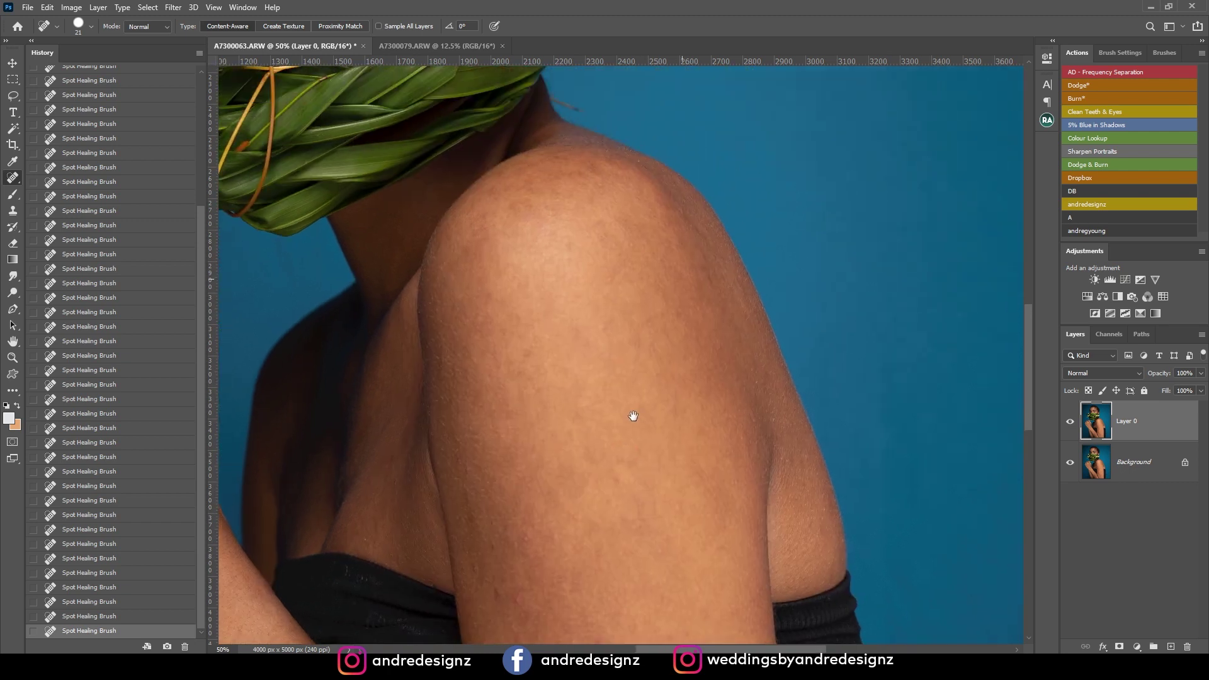
mouse_move(685, 207)
mouse_down()
mouse_move(711, 245)
mouse_move(719, 292)
mouse_move(742, 296)
mouse_up()
click(733, 274)
mouse_move(765, 361)
mouse_down()
mouse_move(781, 383)
mouse_move(763, 394)
mouse_up()
mouse_move(809, 450)
mouse_down()
mouse_move(813, 465)
mouse_move(786, 473)
mouse_up()
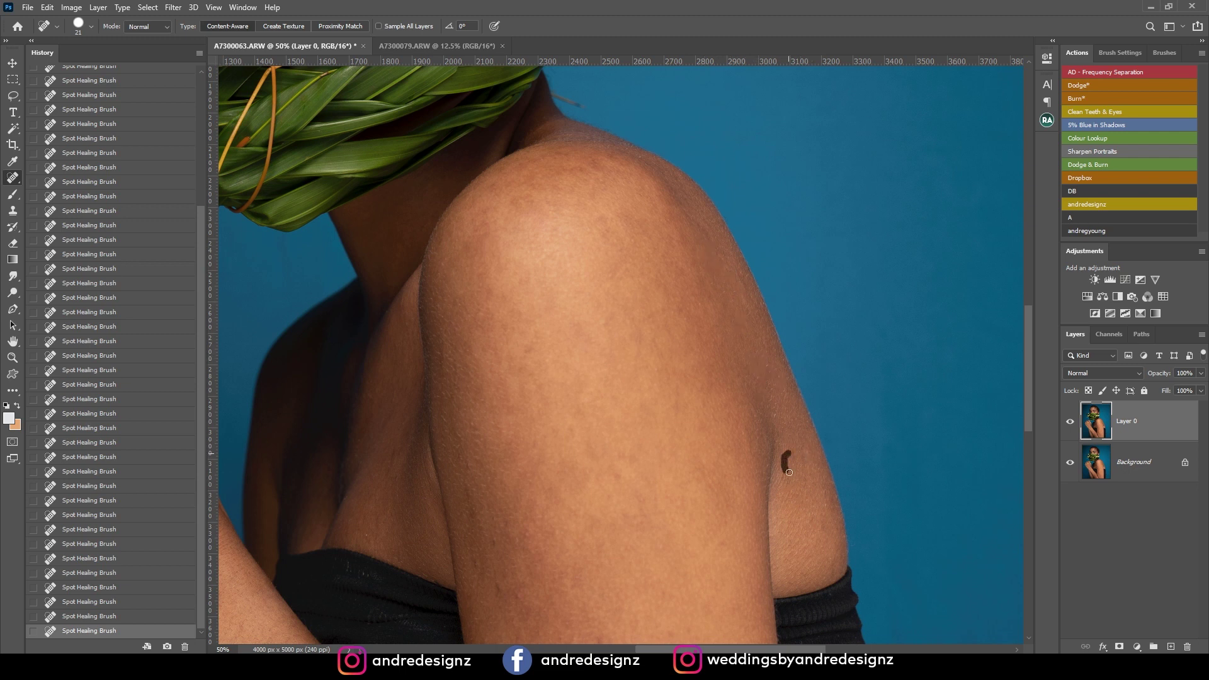
- Heal the dark spots and discoloured patches on the lower part of the upper arm towards the elbow
scroll(630, 378, down, 5)
drag(607, 385, 604, 397)
click(609, 395)
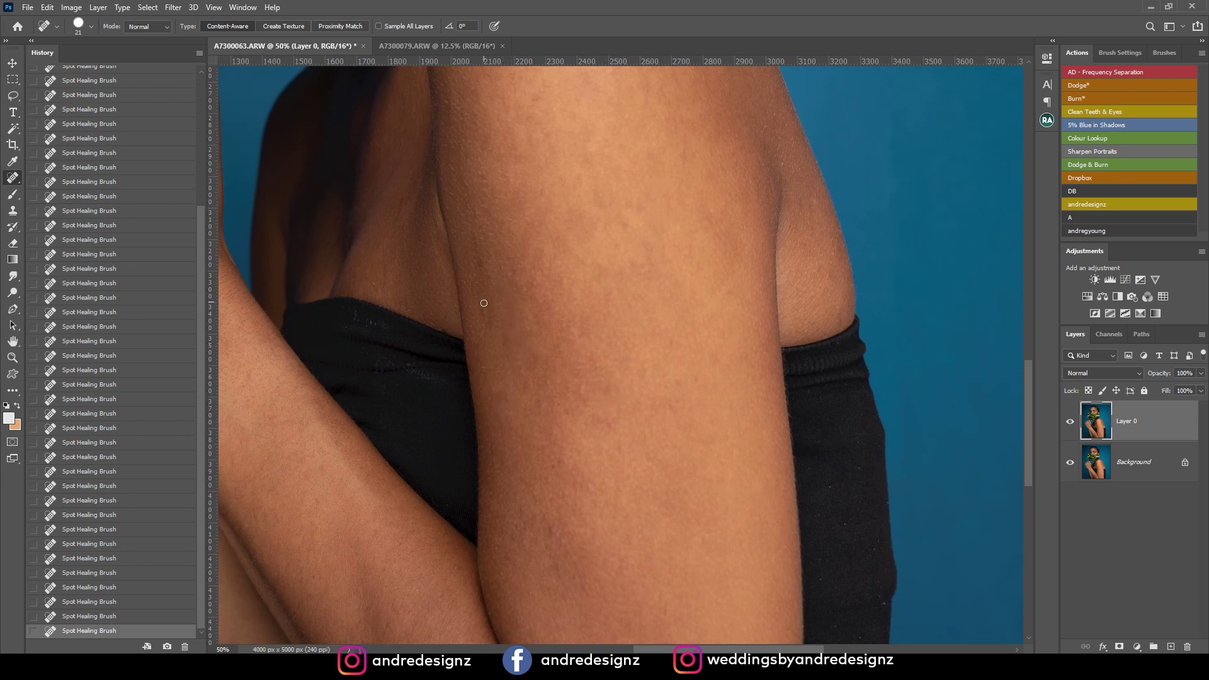
mouse_move(515, 267)
mouse_down()
mouse_move(524, 295)
mouse_move(508, 284)
mouse_up()
drag(539, 399, 562, 470)
drag(547, 523, 563, 548)
drag(524, 482, 542, 500)
scroll(585, 286, down, 3)
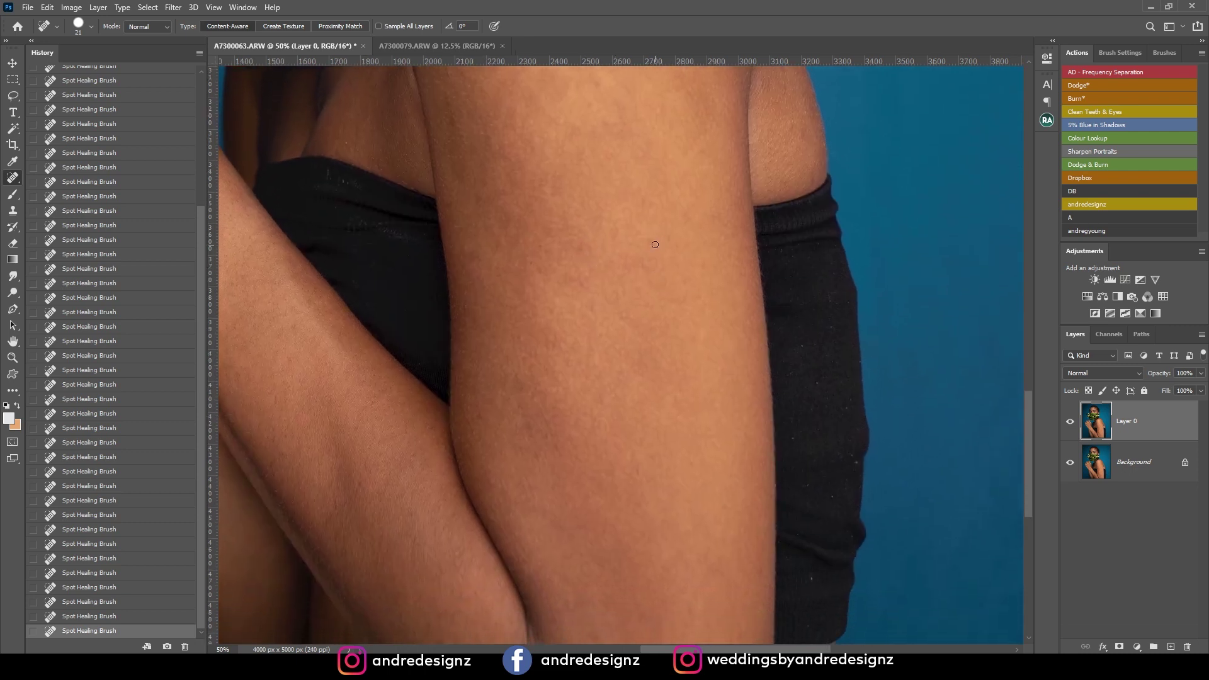
mouse_move(674, 273)
mouse_down()
mouse_move(689, 296)
mouse_move(620, 318)
mouse_up()
- Remove the lint and pale marks from the black top between the forearm and upper arm
scroll(546, 338, left, 5)
scroll(545, 337, up, 3)
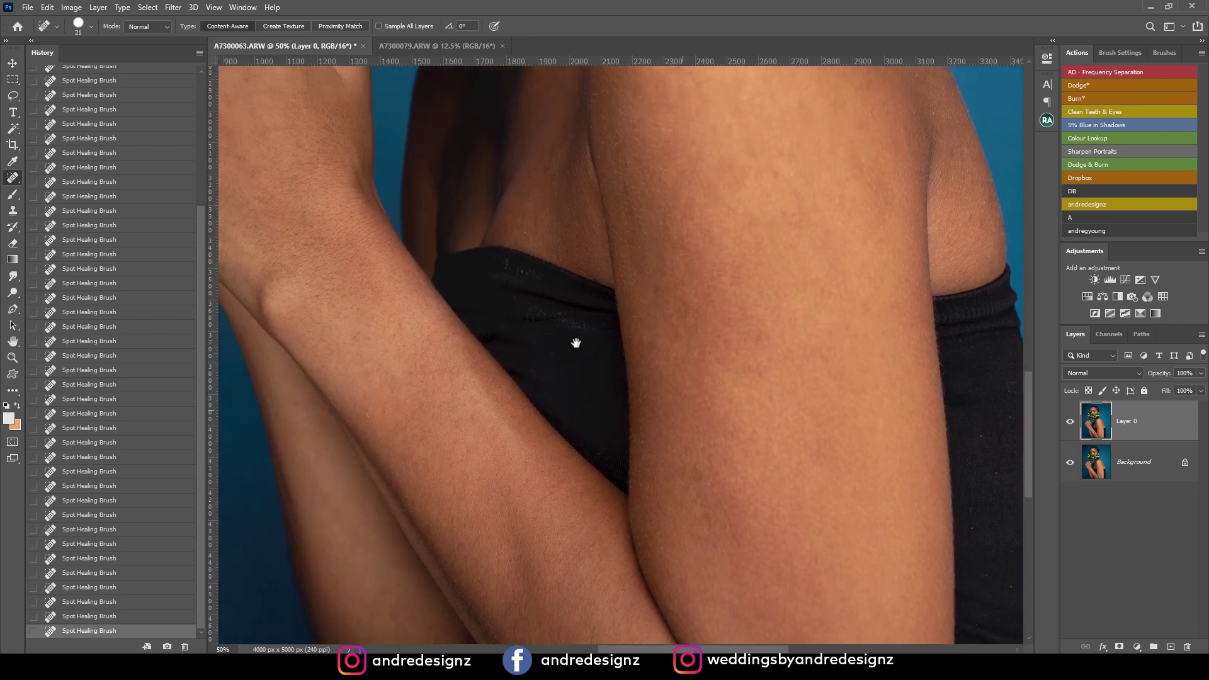
drag(619, 344, 594, 346)
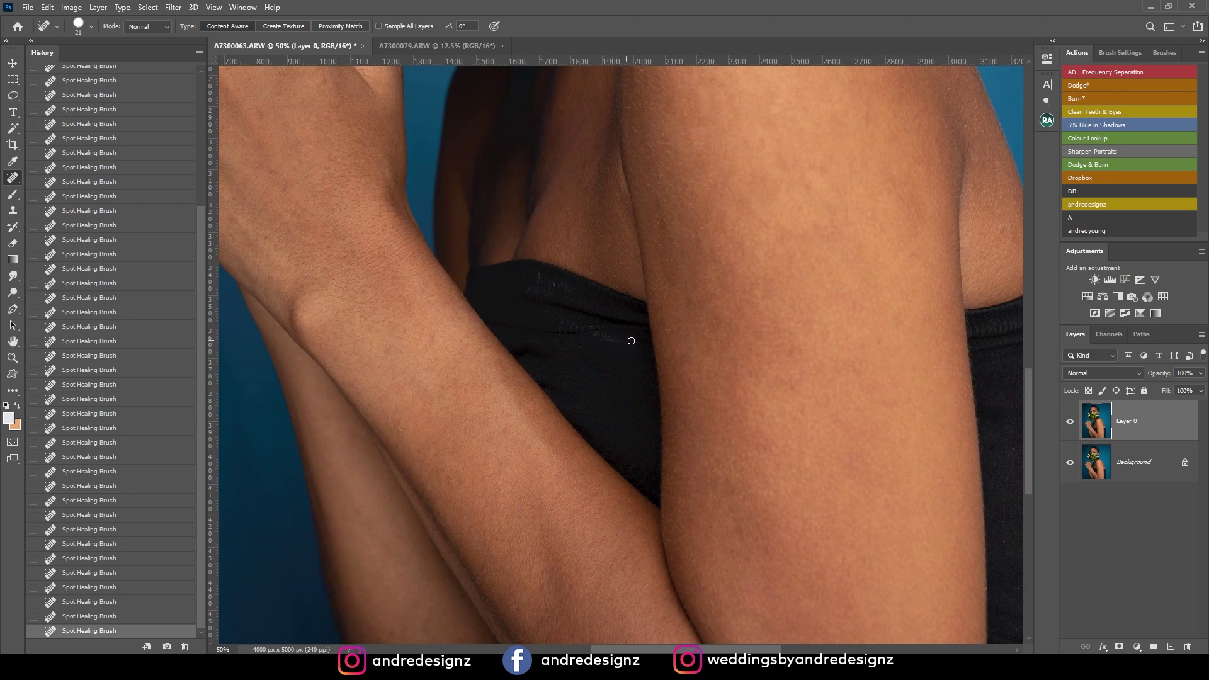
key(ctrl+z)
click(573, 327)
mouse_move(613, 345)
mouse_down()
mouse_move(578, 341)
mouse_move(622, 344)
mouse_move(614, 334)
mouse_move(588, 345)
mouse_move(643, 347)
mouse_move(602, 337)
mouse_move(577, 357)
mouse_move(570, 337)
mouse_move(507, 429)
mouse_up()
- Heal the marks on the chest skin beside the upper arm, above the black top
mouse_move(627, 236)
mouse_down()
mouse_move(583, 308)
mouse_move(493, 380)
mouse_move(485, 368)
mouse_move(483, 417)
mouse_up()
drag(420, 356, 403, 403)
drag(417, 286, 413, 319)
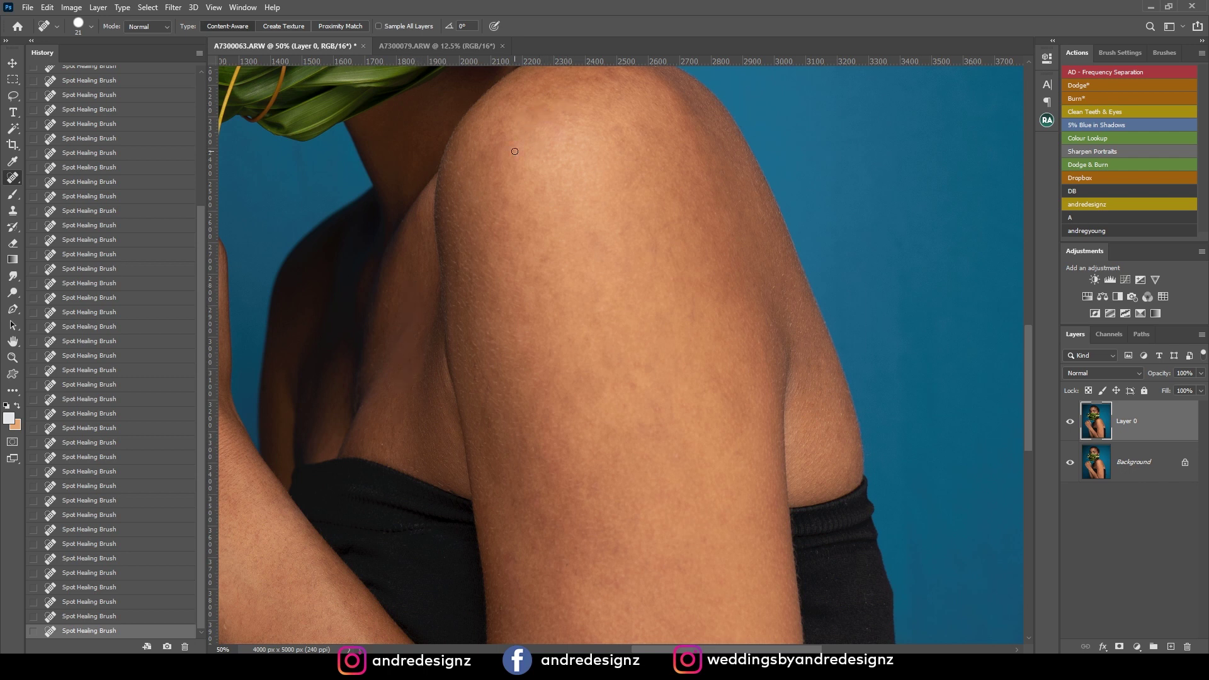
- Enlarge the Spot Healing Brush to 50 and heal the spots on the forearm and the hand
scroll(693, 178, down, 5)
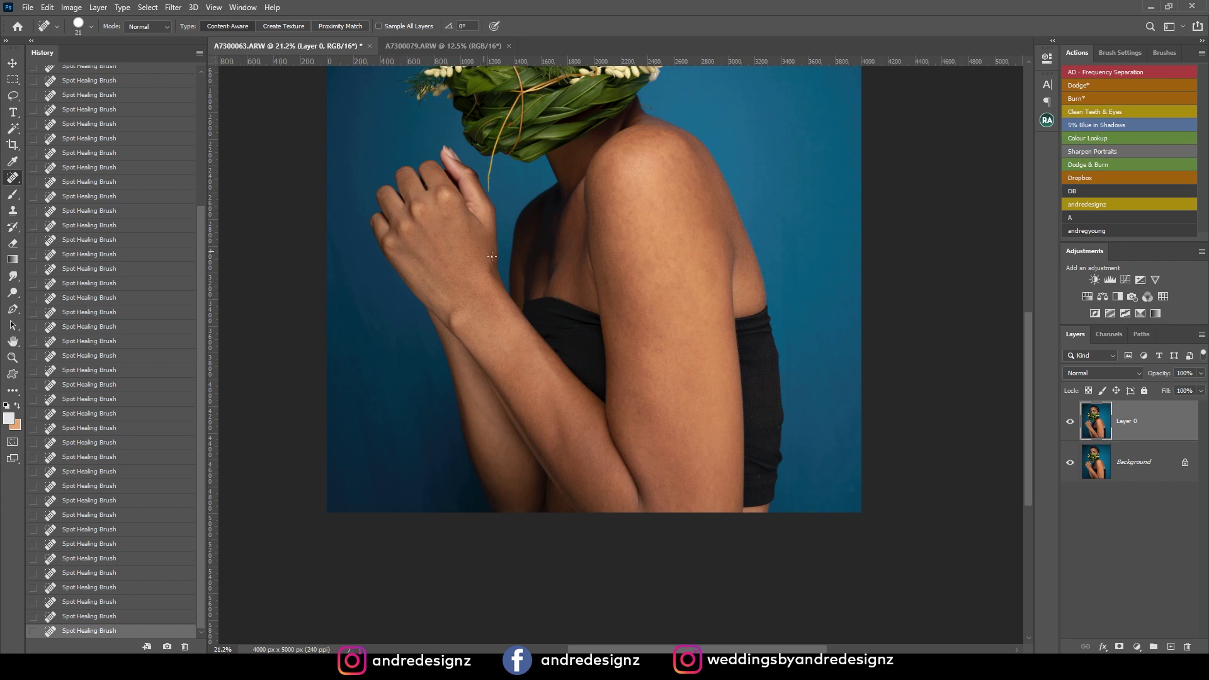
key(bracketright)
drag(539, 360, 535, 369)
click(537, 366)
click(428, 229)
- Heal the larger uneven patches on the upper arm with the enlarged brush
drag(617, 302, 630, 339)
drag(626, 286, 637, 328)
click(631, 295)
drag(736, 228, 748, 381)
- Compare the healed portrait with the original by hiding Layer 0 and showing it again
key(ctrl+minus)
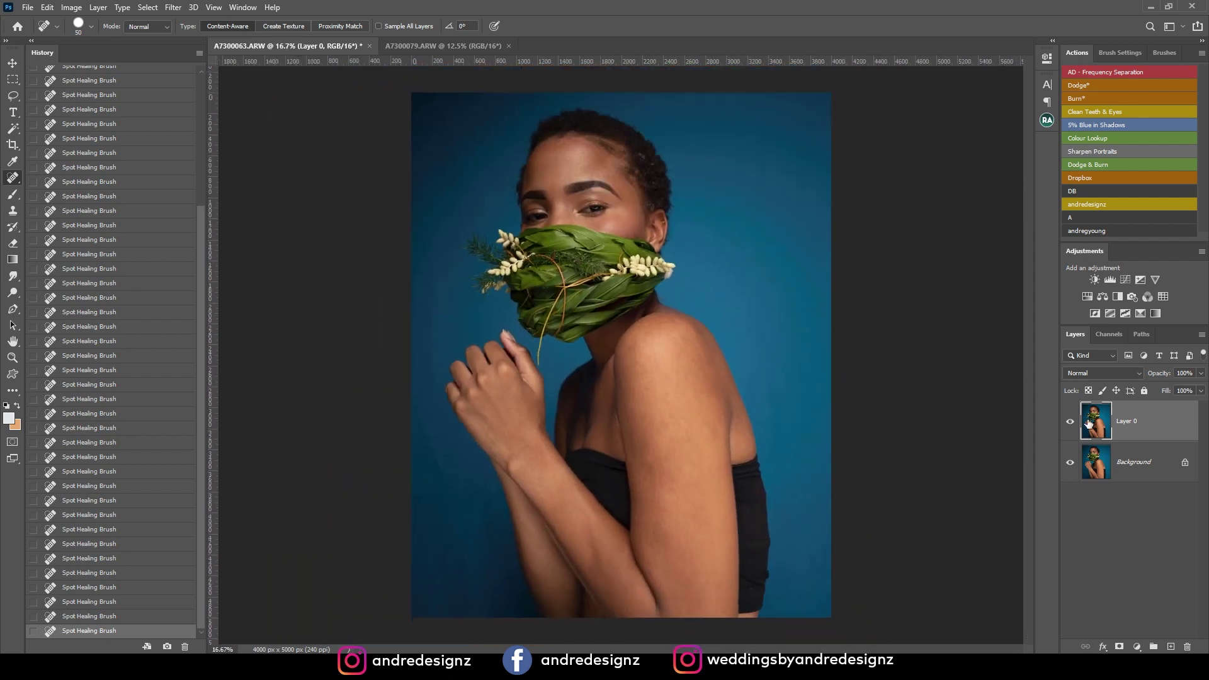
click(1071, 422)
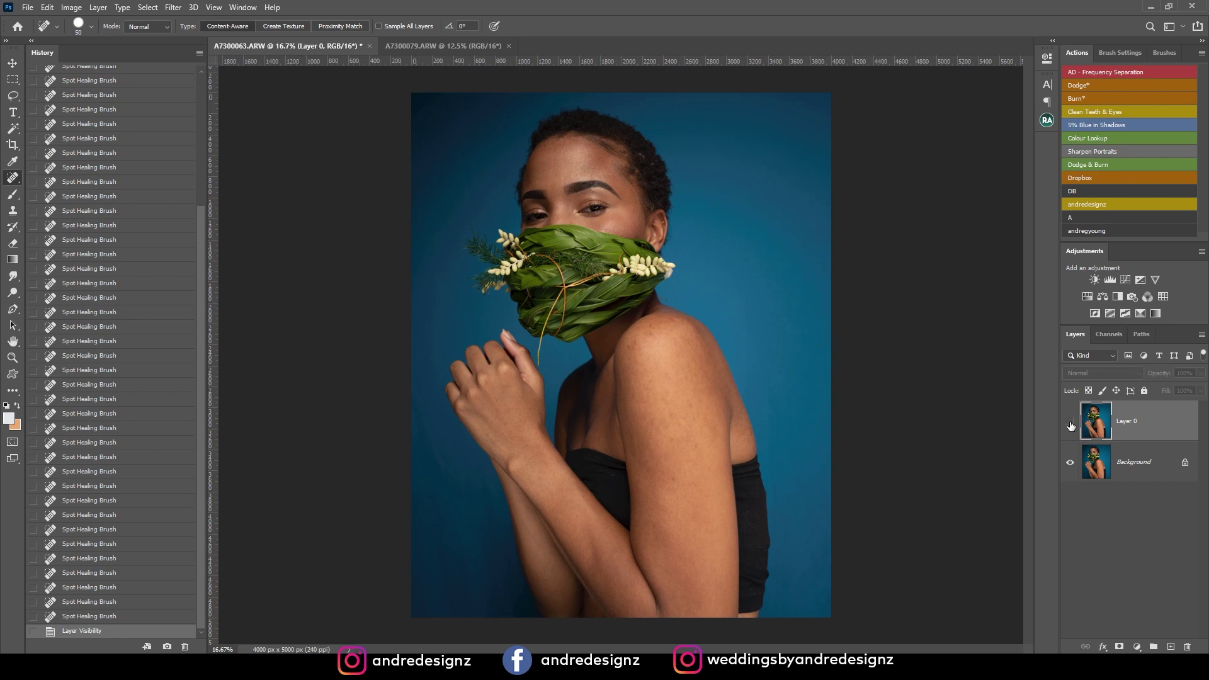
click(1069, 424)
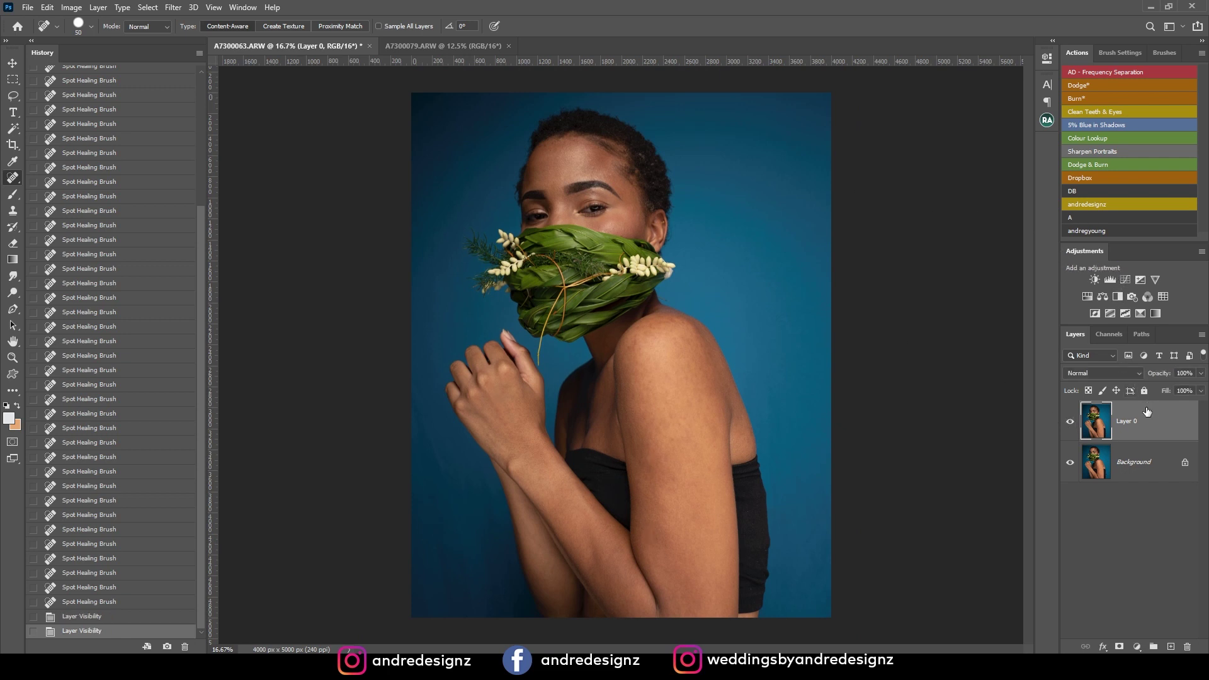
- Run the AD - Frequency Separation action with a Gaussian Blur radius of 6.4 pixels
click(1105, 69)
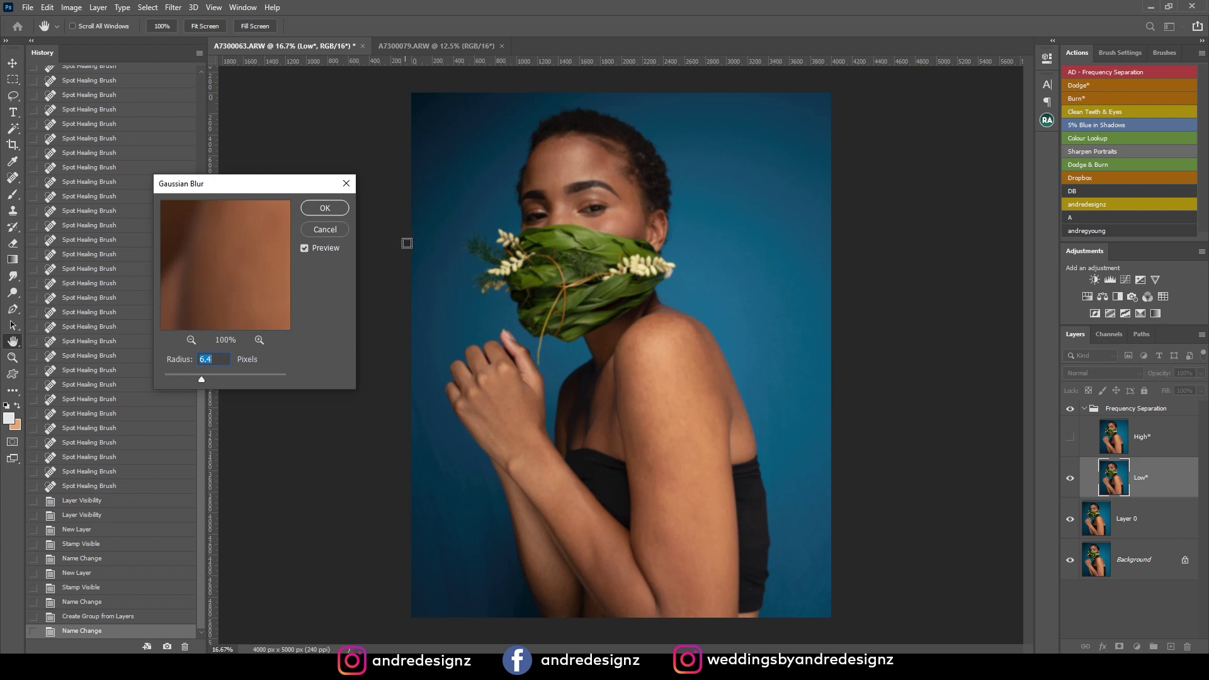
click(327, 208)
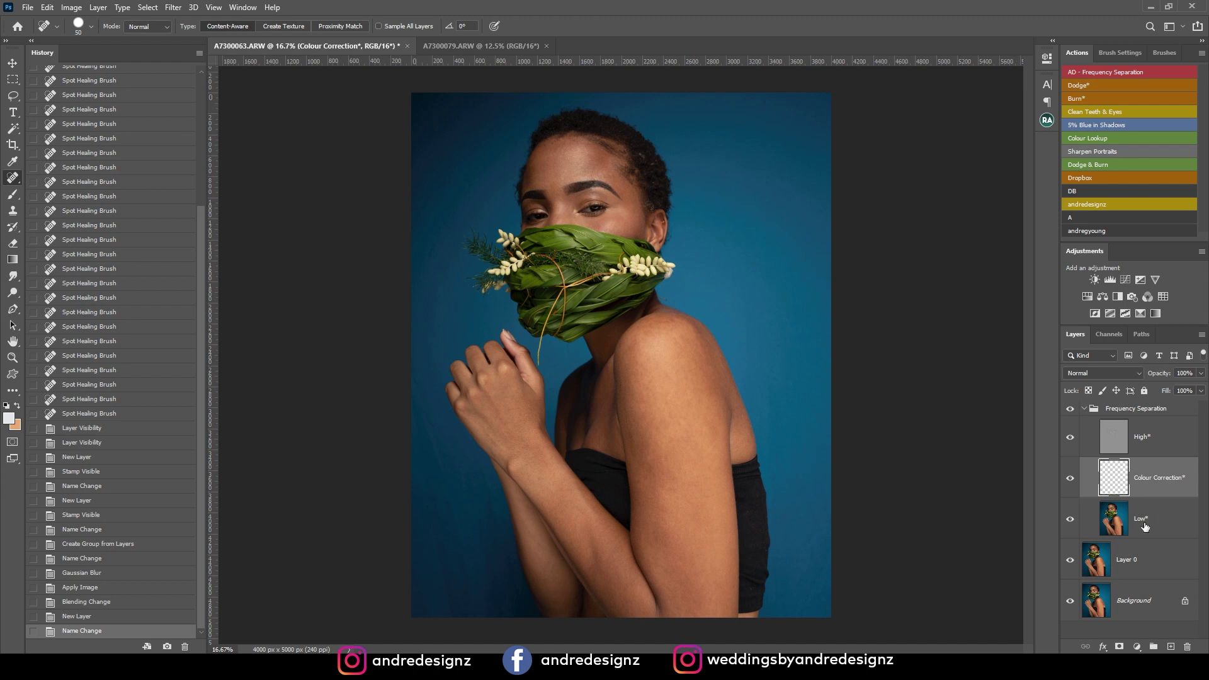
- Set up the Mixer Brush on the Low* layer with Wet 4%, Load 75%, Mix 90% and Flow 100%
click(1139, 517)
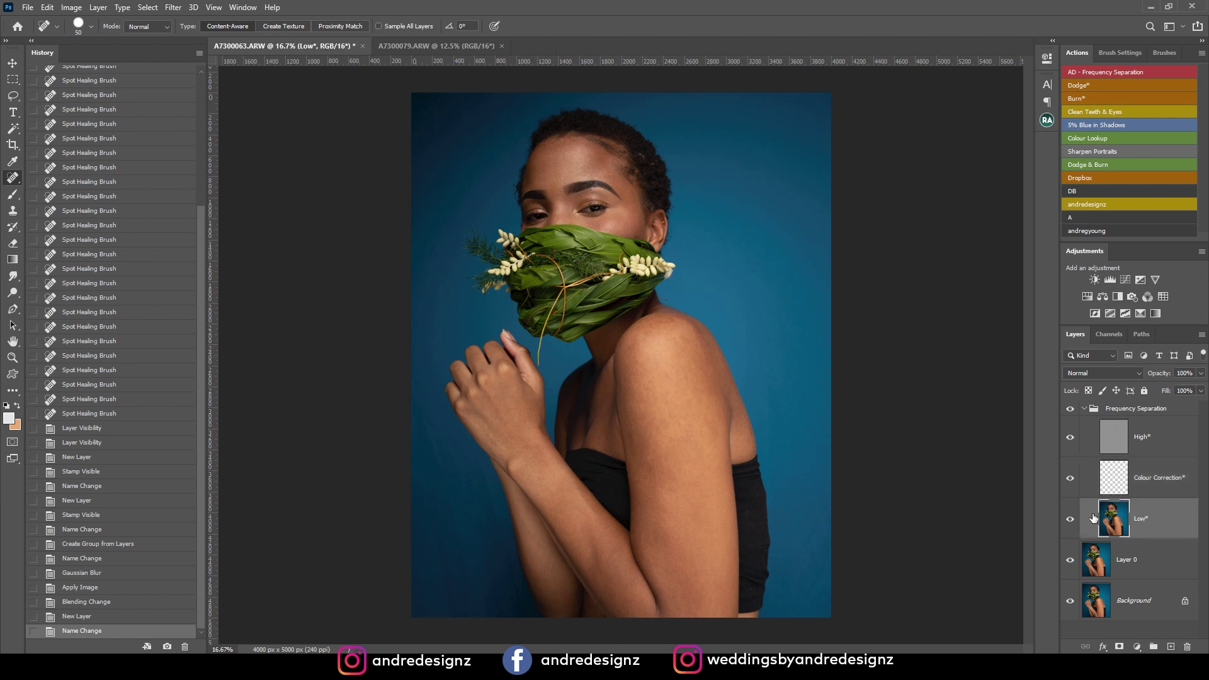
drag(11, 194, 49, 208)
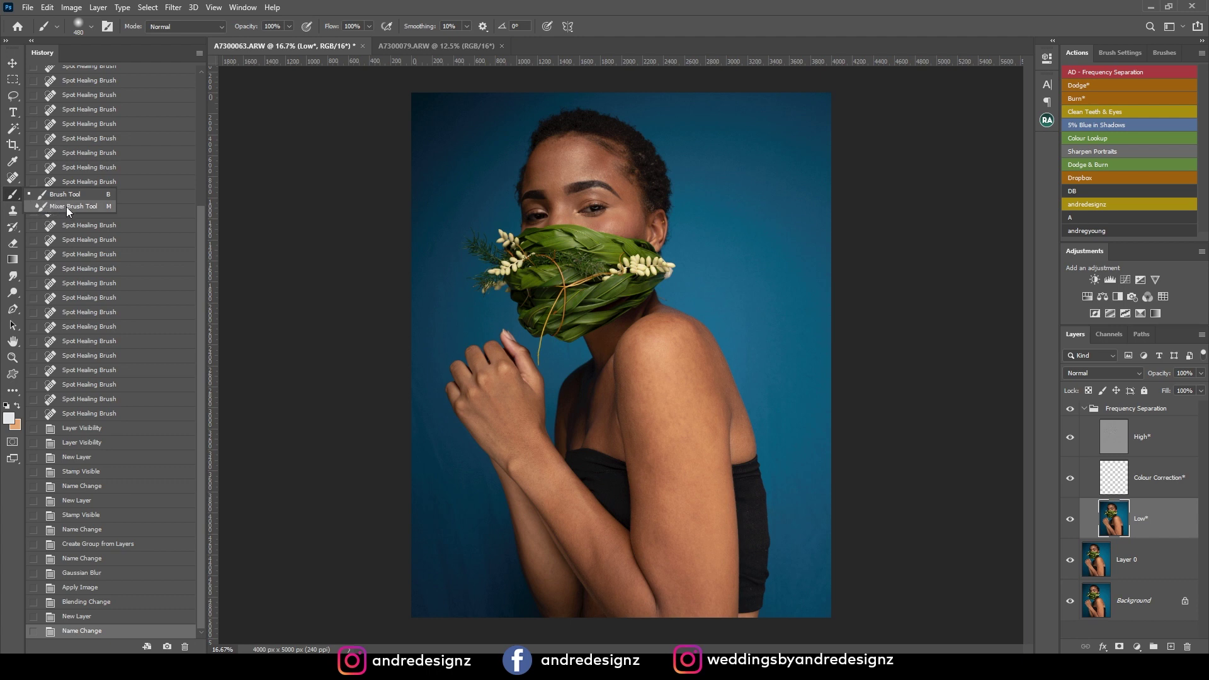
click(69, 208)
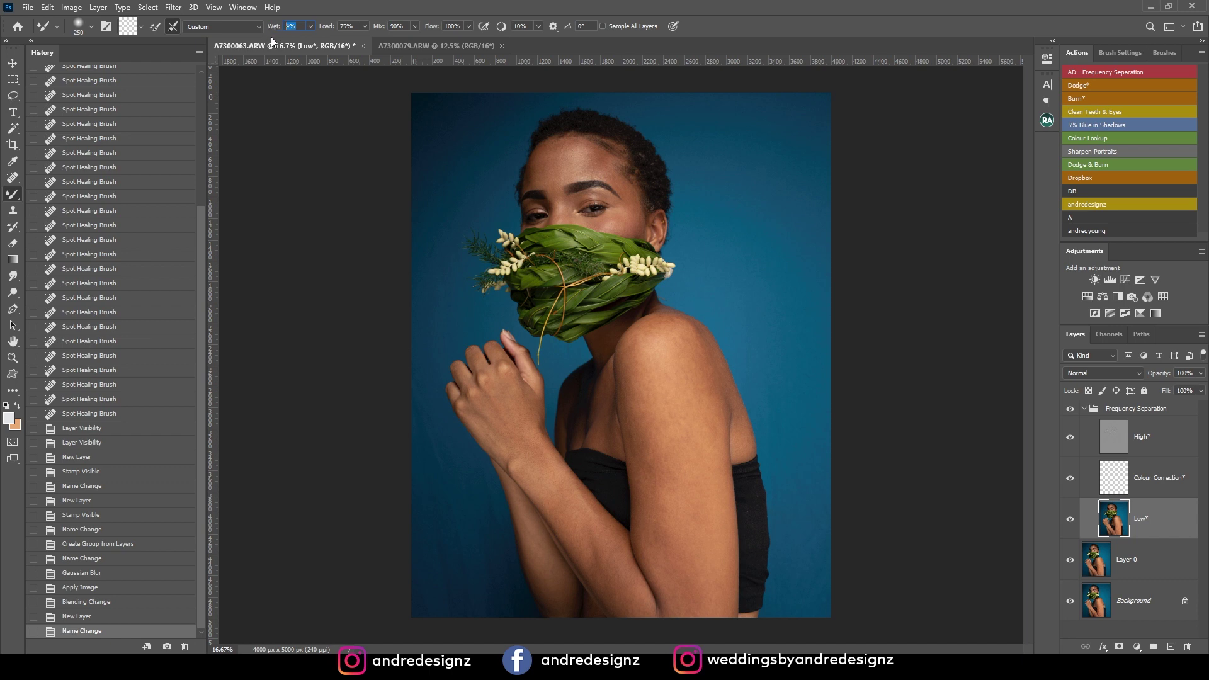
click(140, 27)
click(143, 65)
- Blend the skin tones on the upper and left-hand forehead with the Mixer Brush at size 250
drag(605, 151, 574, 155)
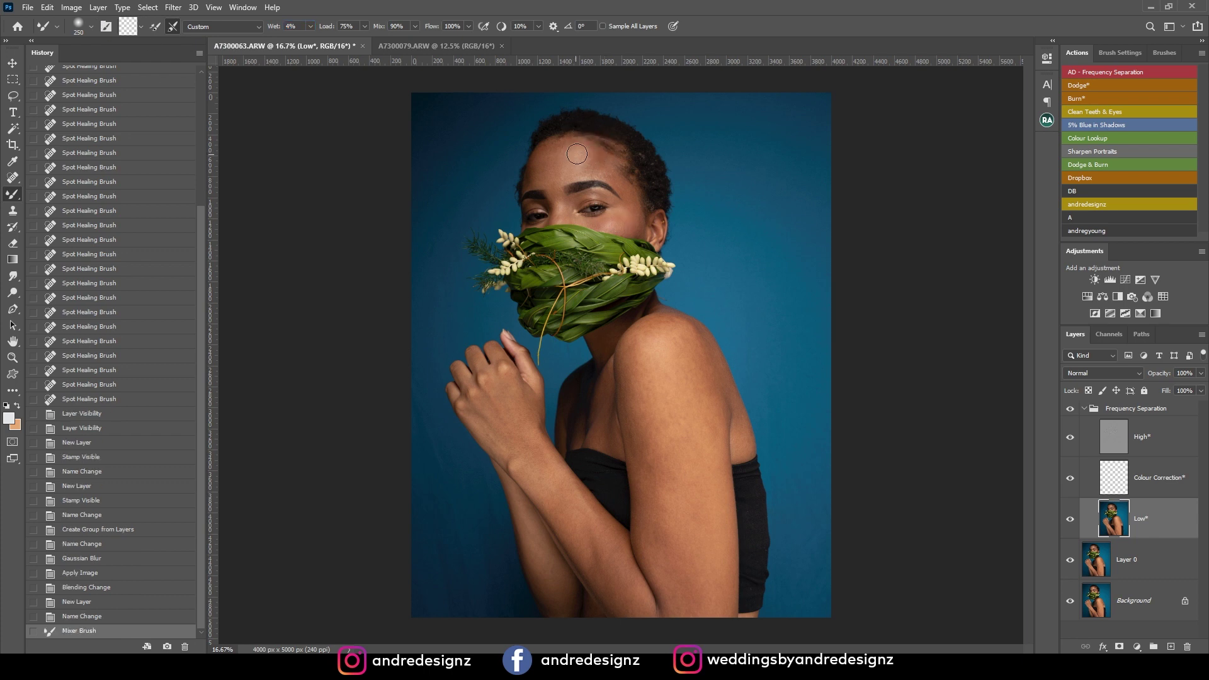
key(ctrl+plus)
key(ctrl+plus)
key(ctrl+plus)
drag(554, 111, 602, 499)
drag(485, 227, 504, 335)
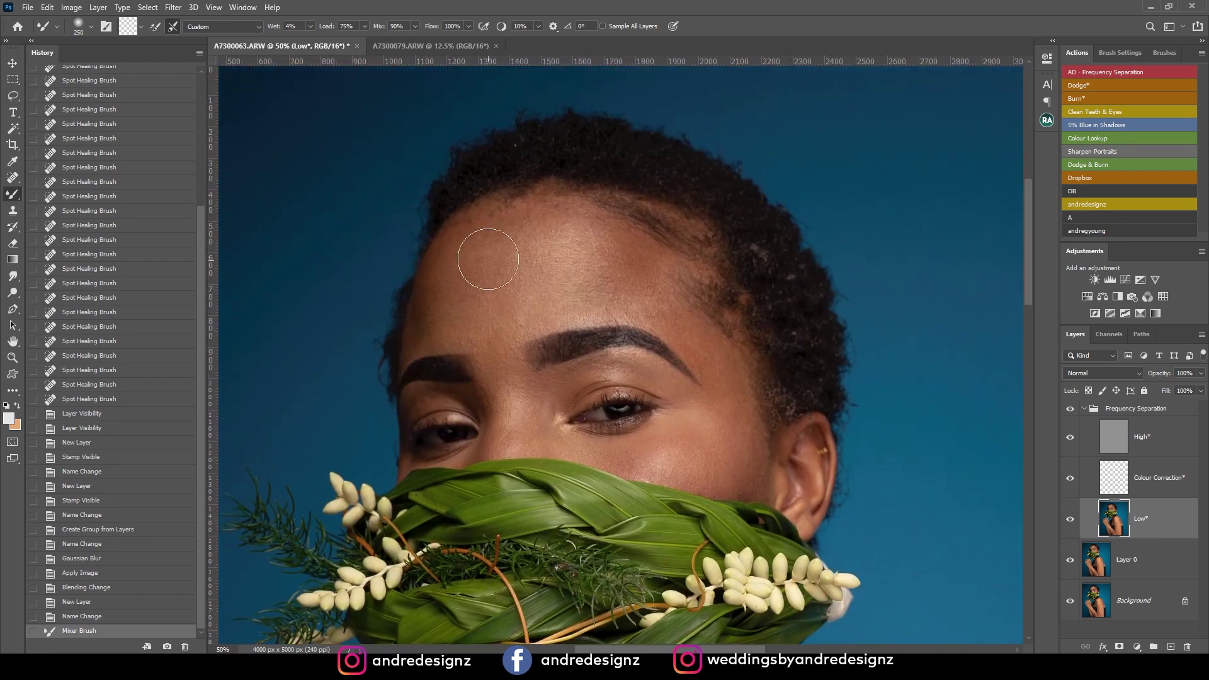
mouse_move(548, 226)
mouse_down()
mouse_move(526, 240)
mouse_move(547, 235)
mouse_move(525, 278)
mouse_up()
- Reduce the Mixer Brush to 175 and smooth the left-hand side and centre of the forehead
key(bracketleft)
key(bracketleft)
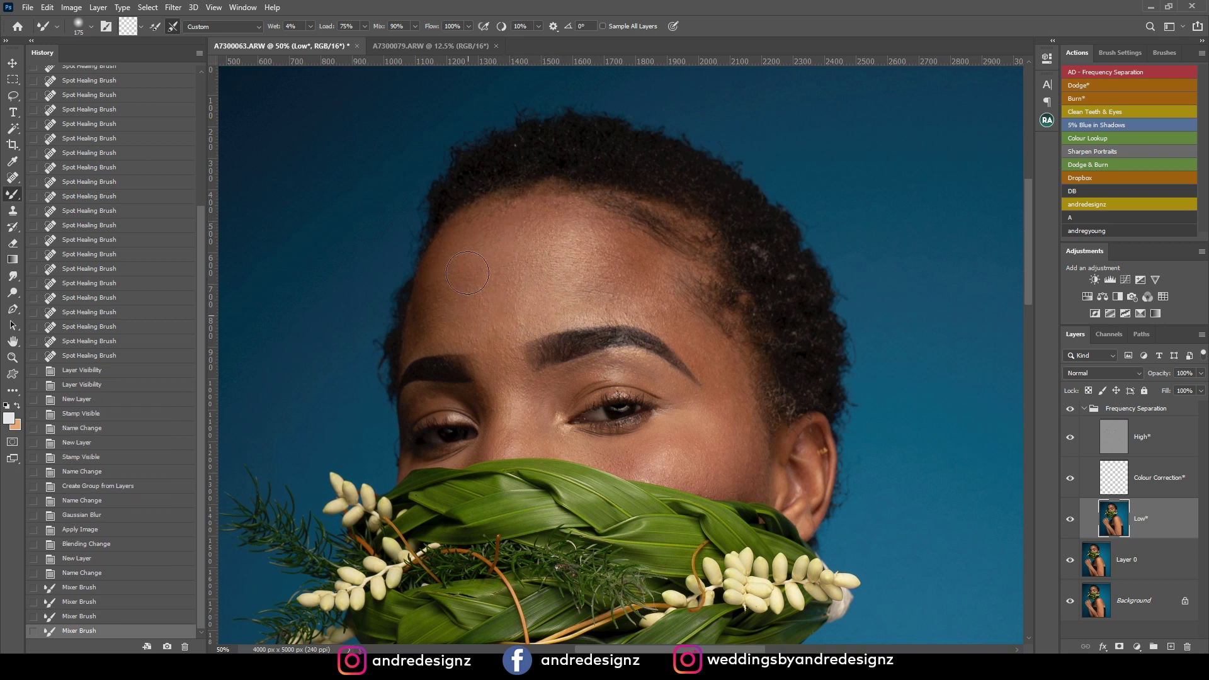
drag(467, 272, 451, 309)
drag(460, 317, 476, 329)
mouse_move(572, 274)
mouse_down()
mouse_move(537, 335)
mouse_move(611, 295)
mouse_move(597, 287)
mouse_up()
mouse_move(621, 245)
mouse_down()
mouse_move(507, 253)
mouse_move(595, 249)
mouse_up()
- Smooth the tones across the whole forehead, from the hairline down to above the eyebrows
mouse_move(681, 316)
mouse_down()
mouse_move(627, 267)
mouse_move(626, 281)
mouse_move(701, 341)
mouse_move(648, 259)
mouse_move(693, 317)
mouse_move(634, 252)
mouse_move(583, 242)
mouse_move(650, 263)
mouse_move(553, 209)
mouse_move(640, 302)
mouse_move(570, 288)
mouse_move(637, 286)
mouse_move(549, 280)
mouse_move(621, 277)
mouse_move(611, 273)
mouse_move(504, 325)
mouse_up()
drag(449, 253, 560, 202)
drag(449, 221, 620, 280)
drag(655, 340, 534, 297)
mouse_move(545, 253)
mouse_down()
mouse_move(578, 296)
mouse_move(513, 229)
mouse_move(614, 345)
mouse_move(513, 234)
mouse_move(568, 305)
mouse_move(552, 241)
mouse_move(586, 275)
mouse_move(622, 377)
mouse_move(618, 414)
mouse_move(620, 394)
mouse_move(564, 421)
mouse_move(574, 375)
mouse_move(527, 403)
mouse_move(577, 369)
mouse_move(541, 404)
mouse_move(583, 370)
mouse_move(631, 417)
mouse_move(585, 408)
mouse_move(609, 419)
mouse_move(487, 360)
mouse_up()
- Reduce the Mixer Brush to 100 and smooth the nose bridge between the eyes
key(bracketleft)
key(bracketleft)
key(bracketleft)
drag(530, 401, 519, 408)
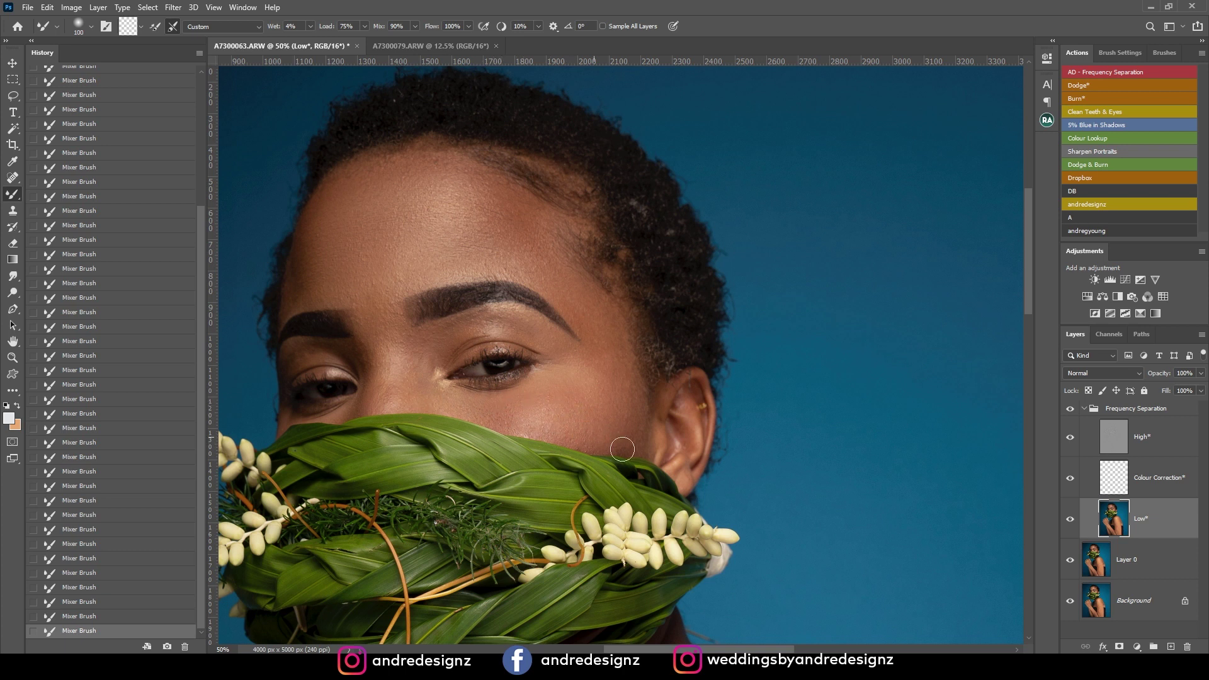
- Reduce the Mixer Brush to 80 and blend the skin between the right-hand eye and the temple
key(bracketleft)
key(bracketleft)
mouse_move(578, 374)
mouse_down()
mouse_move(553, 292)
mouse_move(614, 359)
mouse_up()
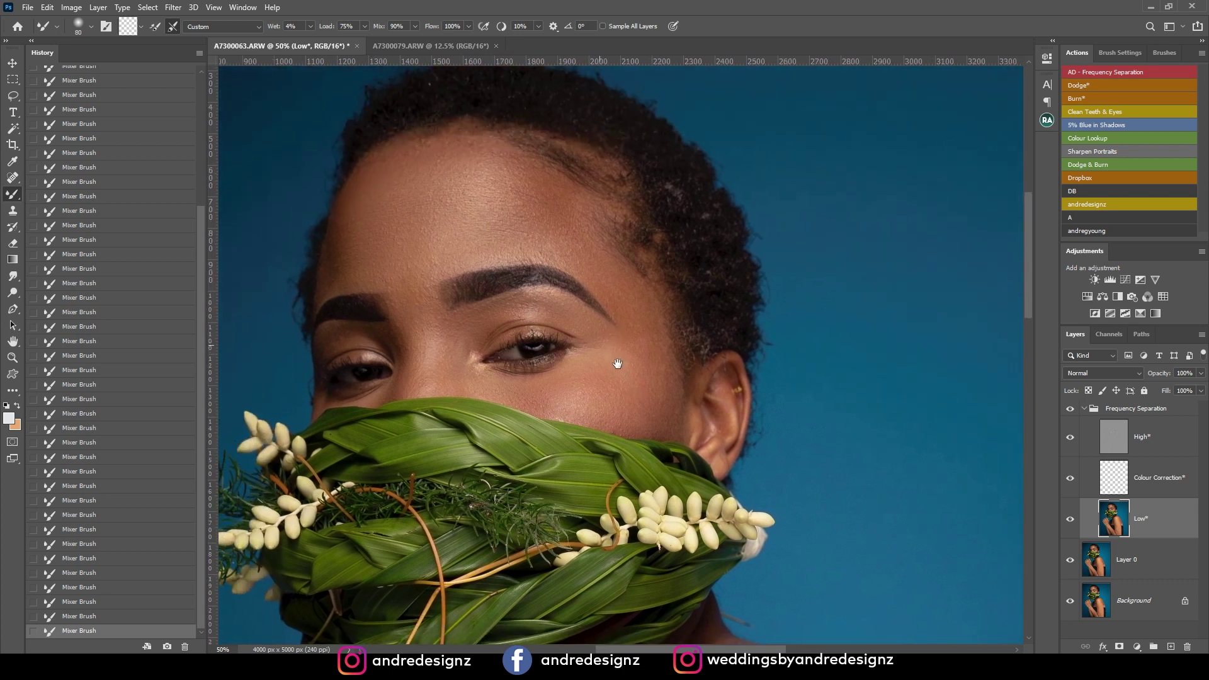
- Compare the face with and without the Frequency Separation group, and collapse the group
click(1069, 410)
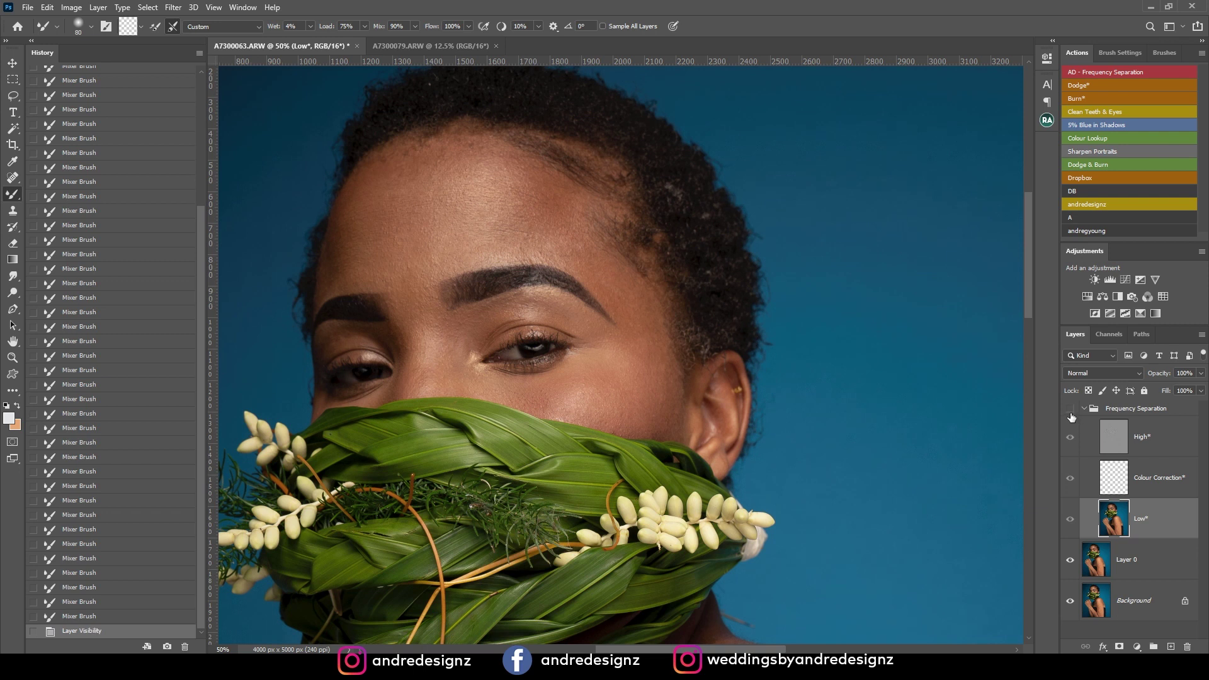
click(1069, 410)
click(1091, 409)
click(1085, 409)
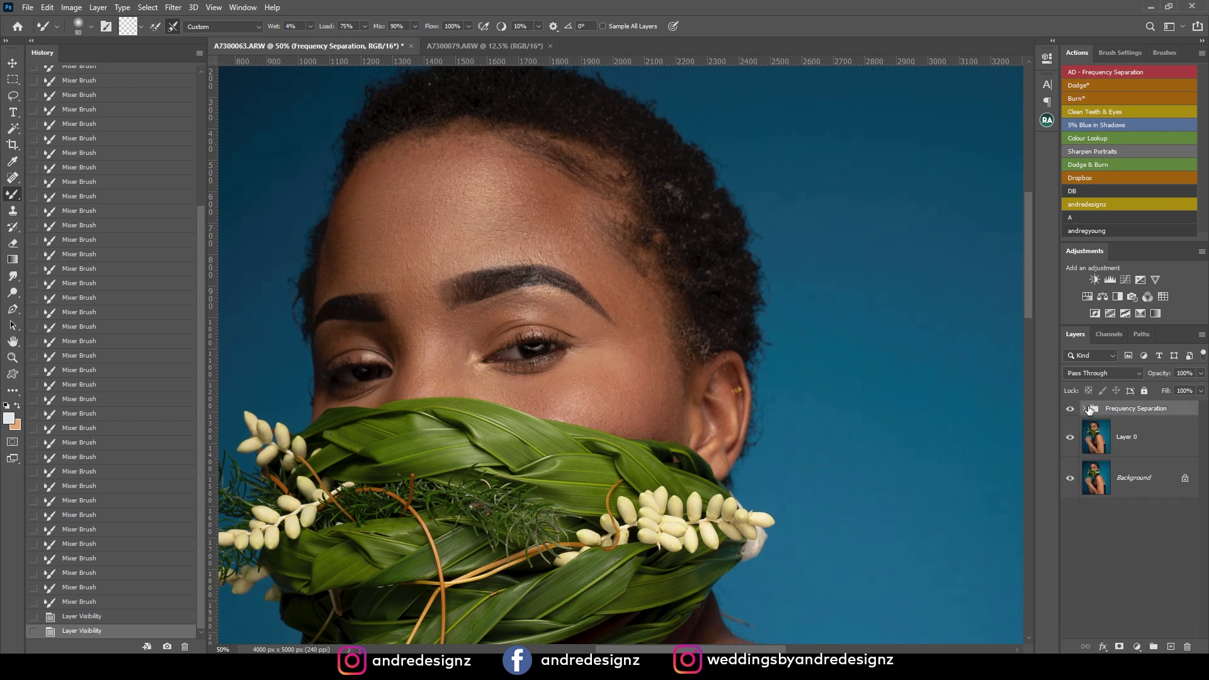
- Run the AD - Frequency Separation action again from the Background layer with a 6.4 pixel Gaussian Blur radius
click(1118, 472)
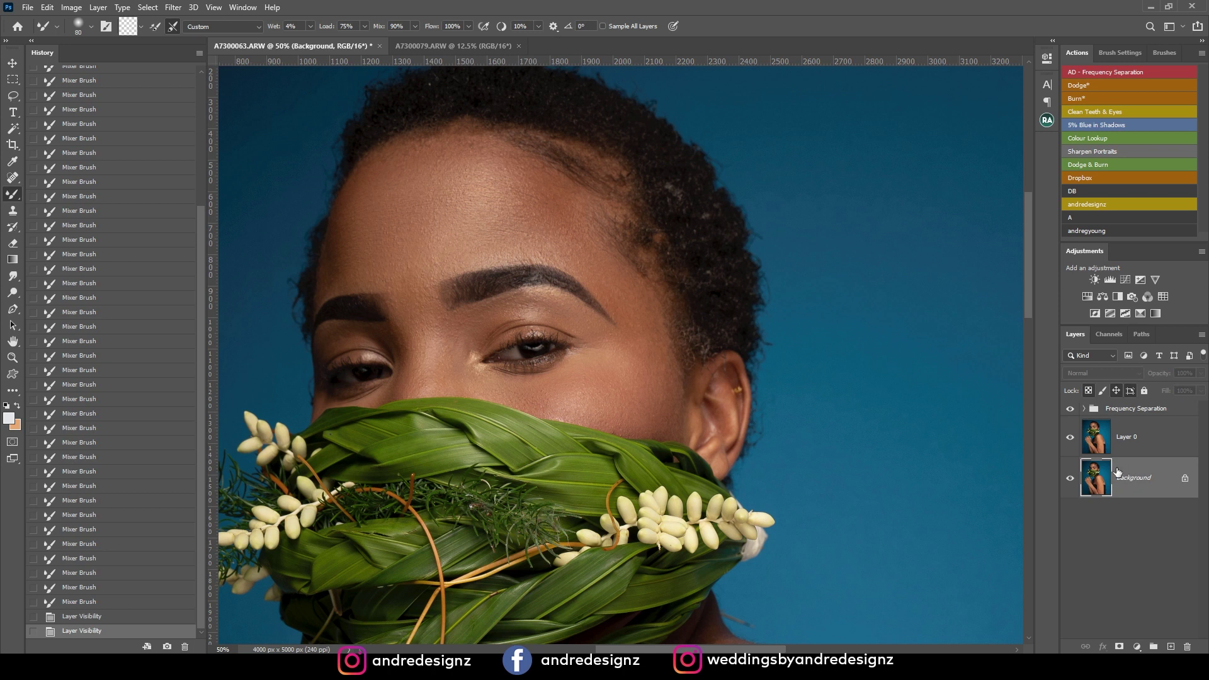
click(1125, 71)
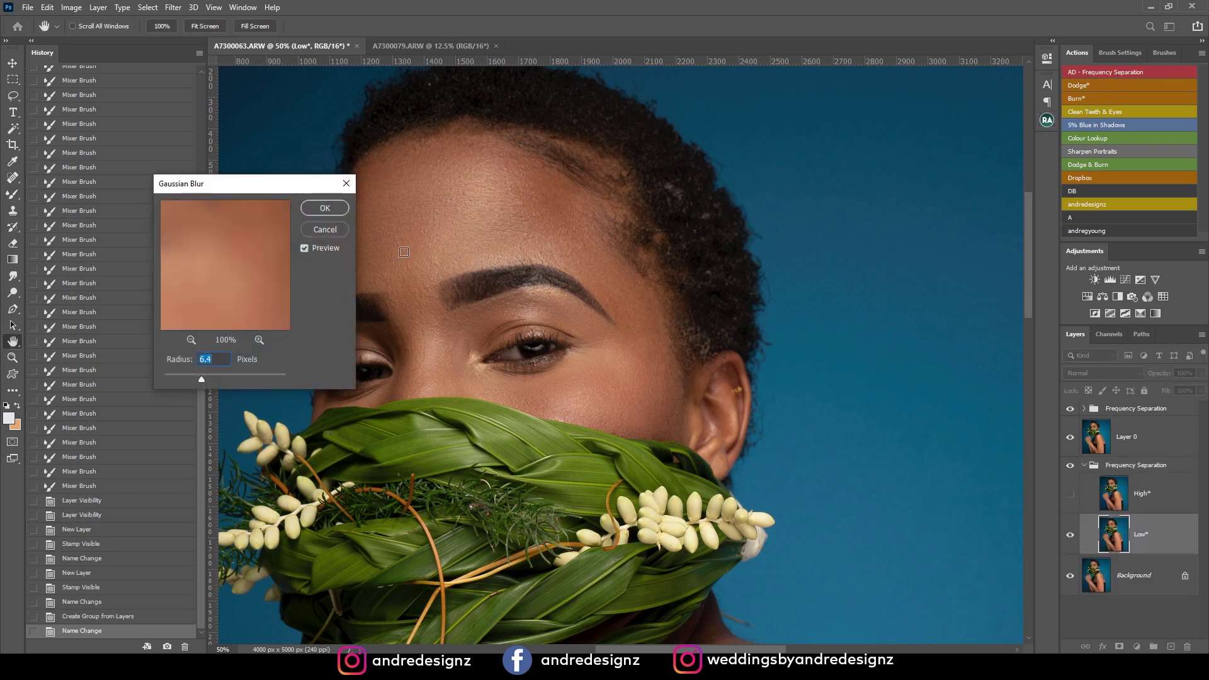
click(325, 207)
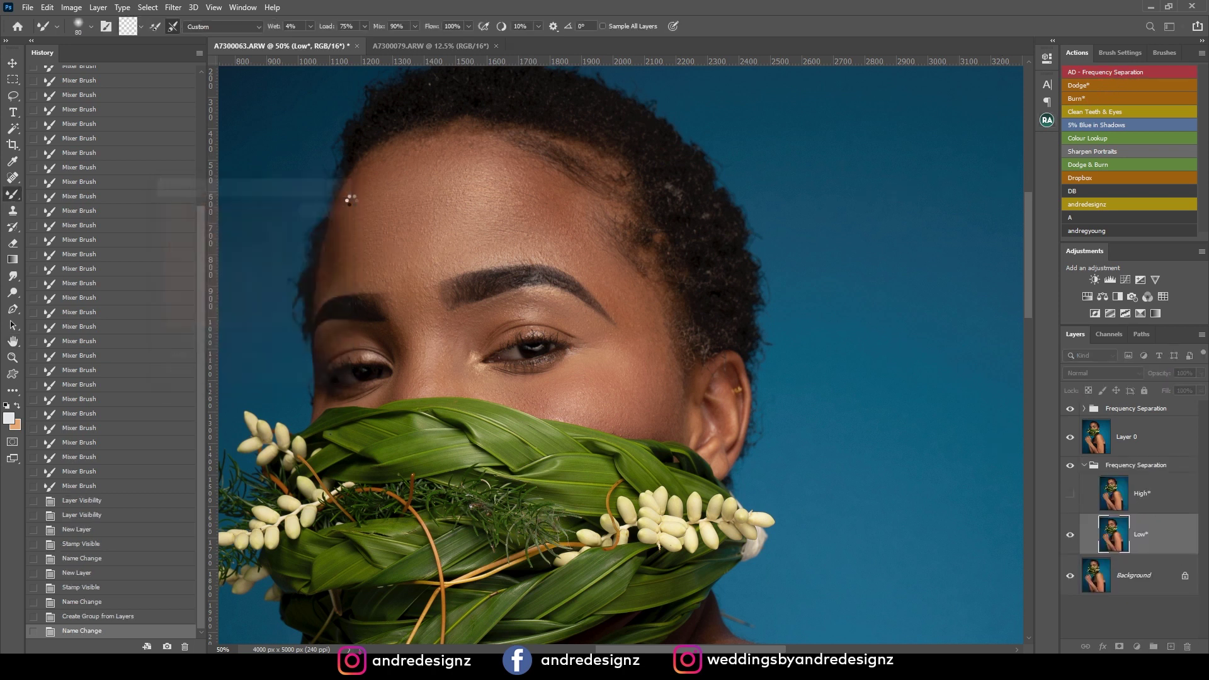
- Move the new Frequency Separation group to the front of the layer stack and select its Low* layer
click(1132, 468)
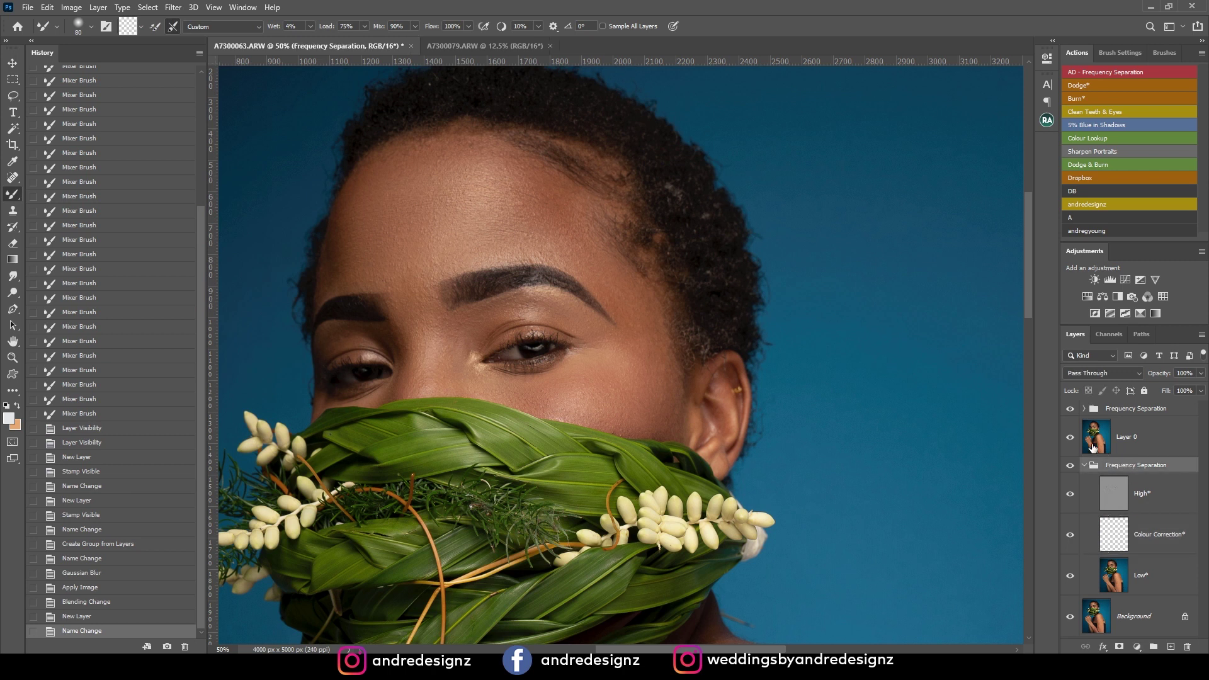
drag(1093, 447, 1095, 449)
key(ctrl+shift+bracketright)
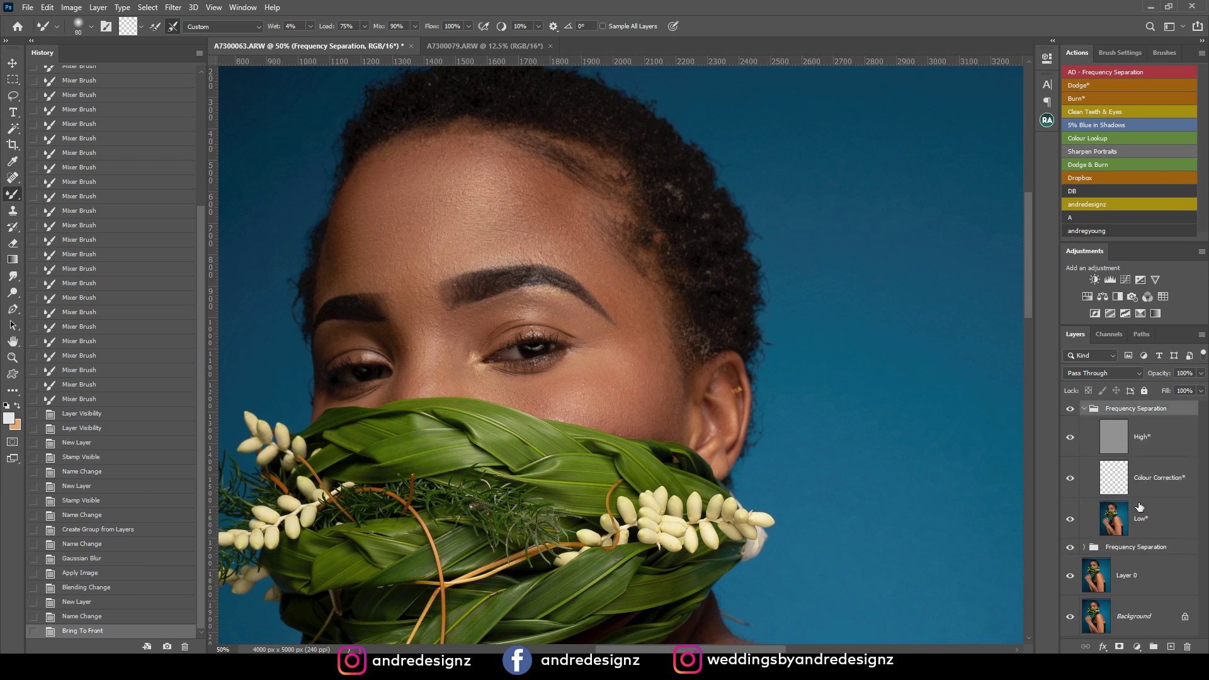
click(1140, 523)
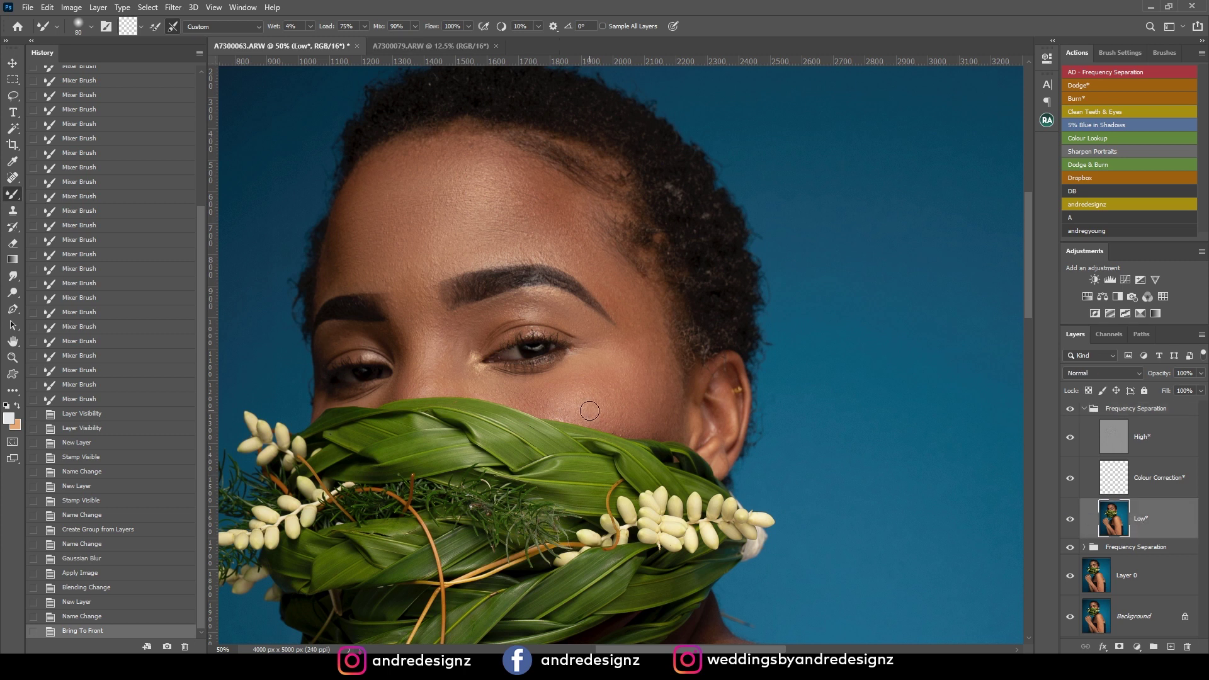
- Enlarge the Mixer Brush to 400 and even out the skin along the near shoulder and upper arm, comparing with the group hidden
scroll(579, 486, down, 10)
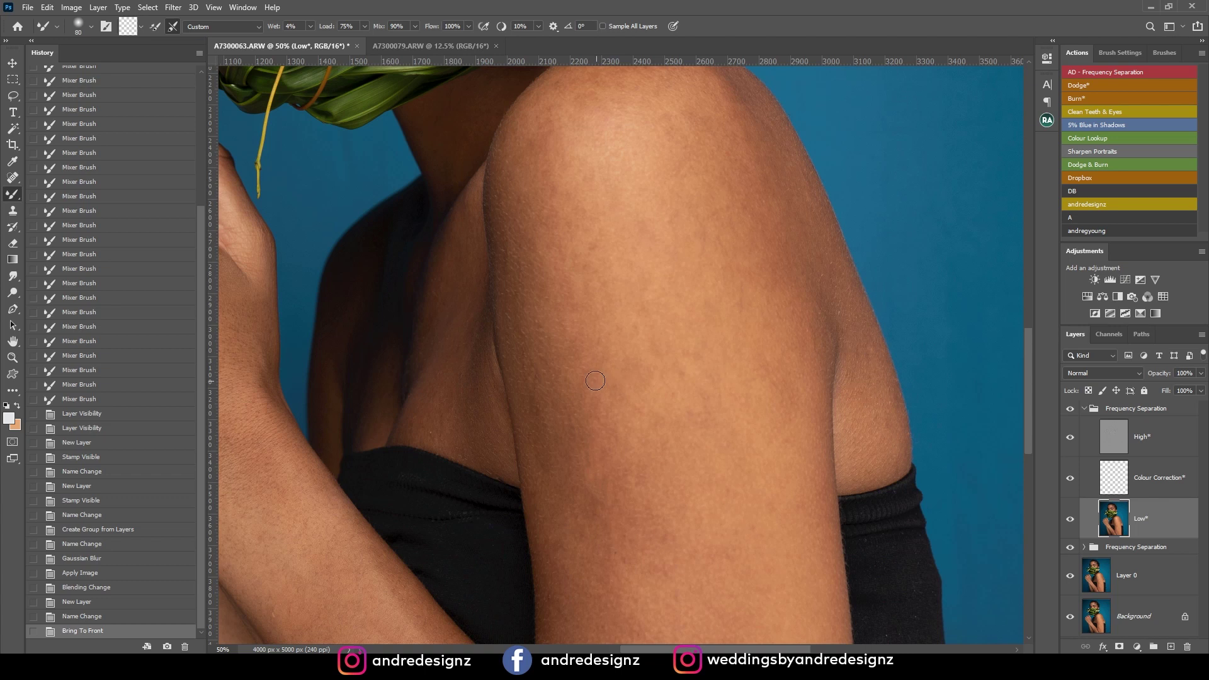
scroll(608, 369, down, 1)
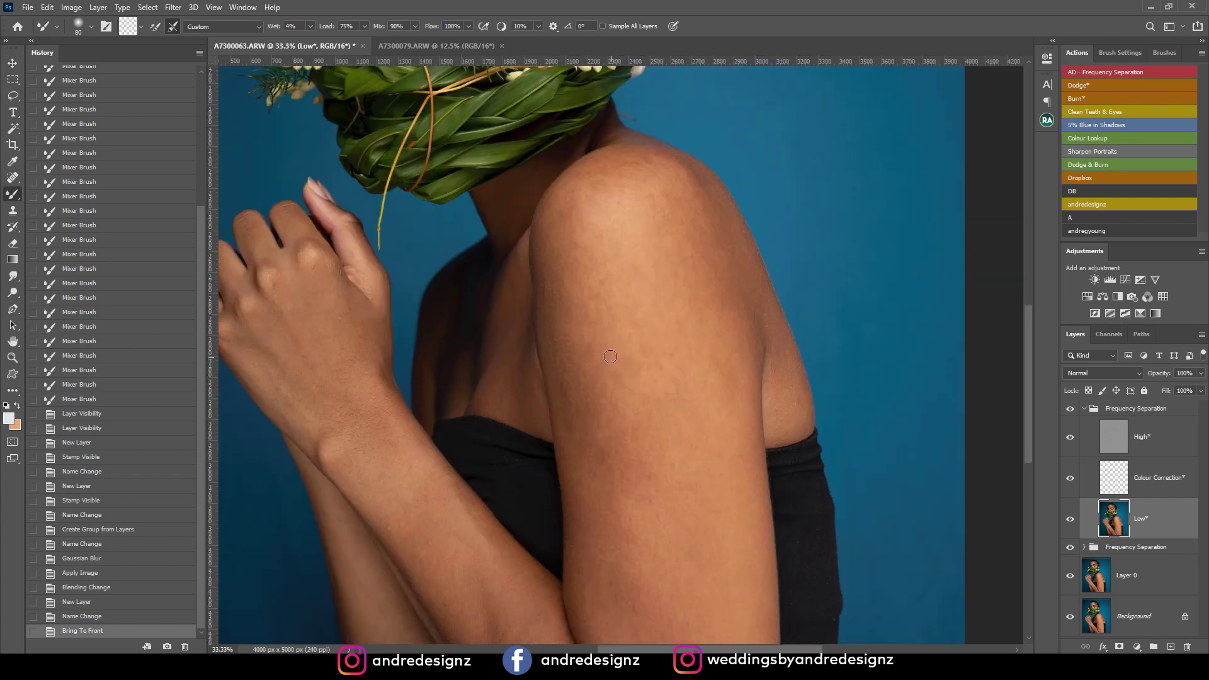
scroll(611, 357, down, 2)
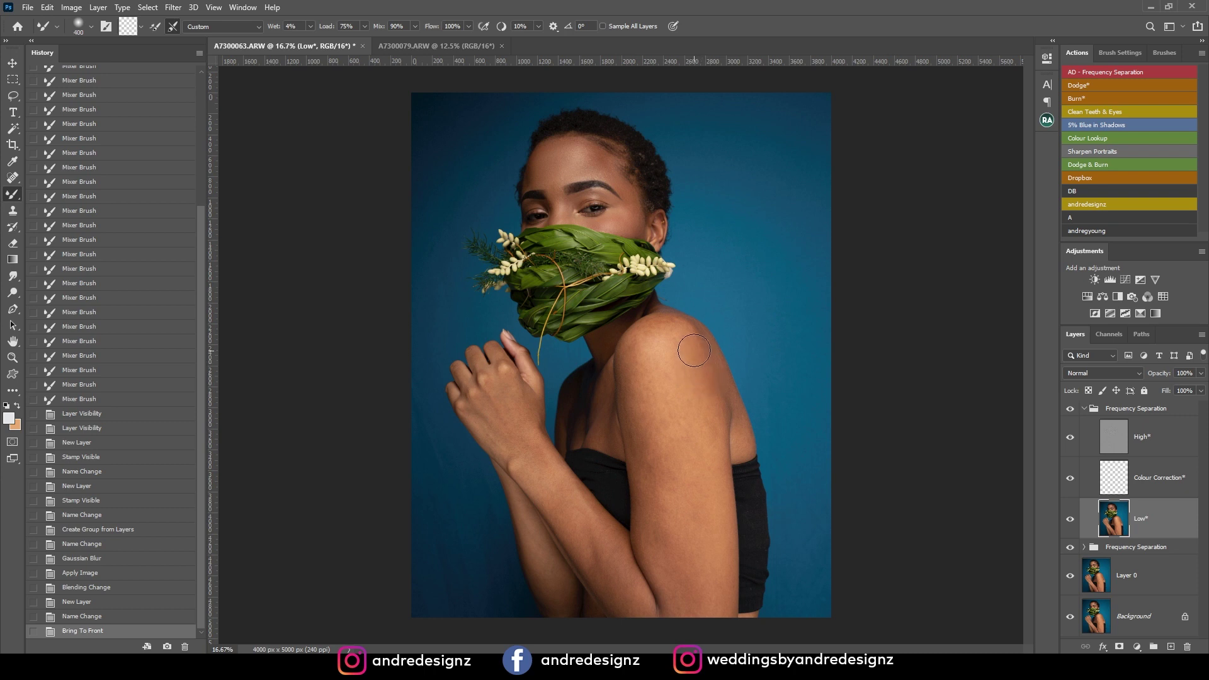
drag(700, 373, 686, 344)
mouse_move(707, 467)
mouse_down()
mouse_move(664, 338)
mouse_move(651, 341)
mouse_move(649, 418)
mouse_move(638, 349)
mouse_up()
drag(658, 469, 674, 351)
mouse_move(701, 480)
mouse_down()
mouse_move(663, 378)
mouse_move(668, 348)
mouse_move(659, 378)
mouse_move(680, 354)
mouse_move(663, 402)
mouse_move(691, 453)
mouse_up()
drag(685, 567, 664, 464)
mouse_move(687, 588)
mouse_down()
mouse_move(660, 464)
mouse_move(660, 581)
mouse_move(645, 428)
mouse_up()
drag(715, 452, 701, 571)
drag(712, 494, 701, 620)
mouse_move(696, 595)
mouse_down()
mouse_move(664, 535)
mouse_move(669, 565)
mouse_up()
drag(639, 420, 670, 533)
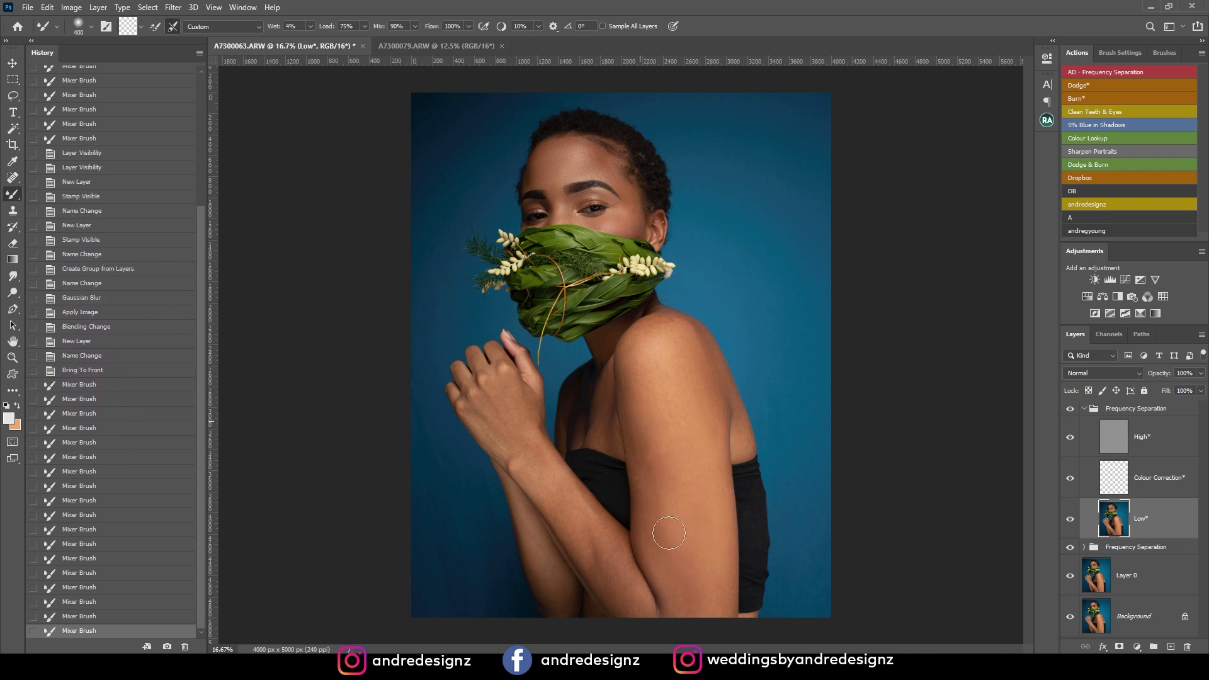
drag(663, 395, 677, 504)
mouse_move(662, 346)
mouse_down()
mouse_move(675, 503)
mouse_move(654, 384)
mouse_move(649, 409)
mouse_up()
drag(665, 371, 653, 398)
mouse_move(669, 377)
mouse_down()
mouse_move(655, 405)
mouse_move(707, 441)
mouse_move(692, 543)
mouse_move(646, 505)
mouse_move(661, 457)
mouse_move(645, 495)
mouse_move(660, 500)
mouse_up()
mouse_move(667, 326)
mouse_down()
mouse_move(703, 377)
mouse_move(696, 346)
mouse_move(648, 364)
mouse_move(682, 341)
mouse_move(663, 365)
mouse_move(660, 329)
mouse_move(691, 350)
mouse_move(635, 354)
mouse_move(689, 346)
mouse_move(638, 382)
mouse_move(689, 437)
mouse_up()
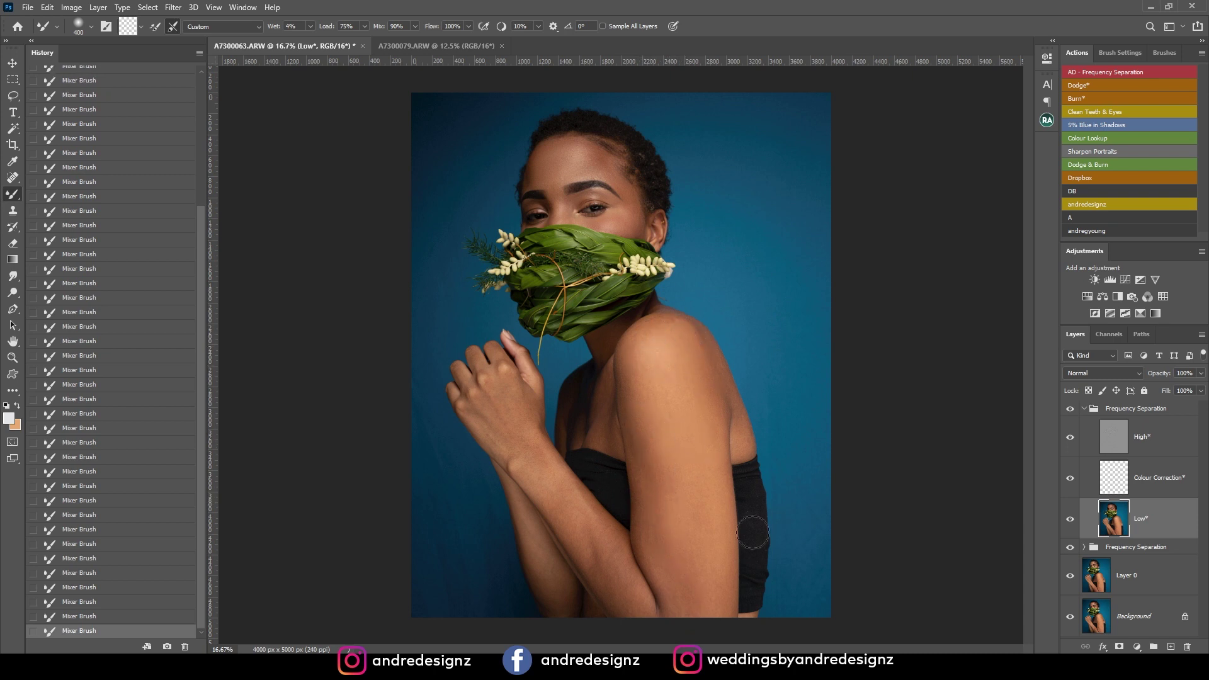
click(1070, 410)
click(1070, 409)
mouse_move(693, 485)
mouse_down()
mouse_move(713, 388)
mouse_move(702, 496)
mouse_up()
- Reduce the Mixer Brush and smooth the skin of both forearms and the back of the hand
key(bracketleft)
key(bracketleft)
key(bracketleft)
drag(566, 523, 573, 504)
mouse_move(571, 507)
mouse_down()
mouse_move(564, 498)
mouse_move(574, 509)
mouse_up()
mouse_move(569, 504)
mouse_down()
mouse_move(609, 540)
mouse_move(601, 527)
mouse_up()
mouse_move(601, 528)
mouse_down()
mouse_move(592, 560)
mouse_move(537, 480)
mouse_up()
mouse_move(538, 480)
mouse_down()
mouse_move(510, 432)
mouse_move(527, 465)
mouse_move(483, 418)
mouse_move(525, 475)
mouse_move(514, 416)
mouse_move(591, 593)
mouse_up()
mouse_move(535, 565)
mouse_down()
mouse_move(524, 530)
mouse_move(540, 587)
mouse_up()
mouse_move(579, 627)
mouse_down()
mouse_move(572, 599)
mouse_move(550, 596)
mouse_up()
mouse_move(492, 399)
mouse_down()
mouse_move(533, 402)
mouse_move(525, 417)
mouse_up()
- Enlarge the Mixer Brush and blend long strokes down the near upper arm and along its outer edge
key(bracketright)
key(bracketright)
mouse_move(643, 353)
mouse_down()
mouse_move(629, 382)
mouse_move(648, 495)
mouse_move(694, 620)
mouse_up()
drag(722, 535, 743, 597)
- Reduce the Mixer Brush to 175 and smooth the shadowed chest above the black top
key(bracketleft)
key(bracketleft)
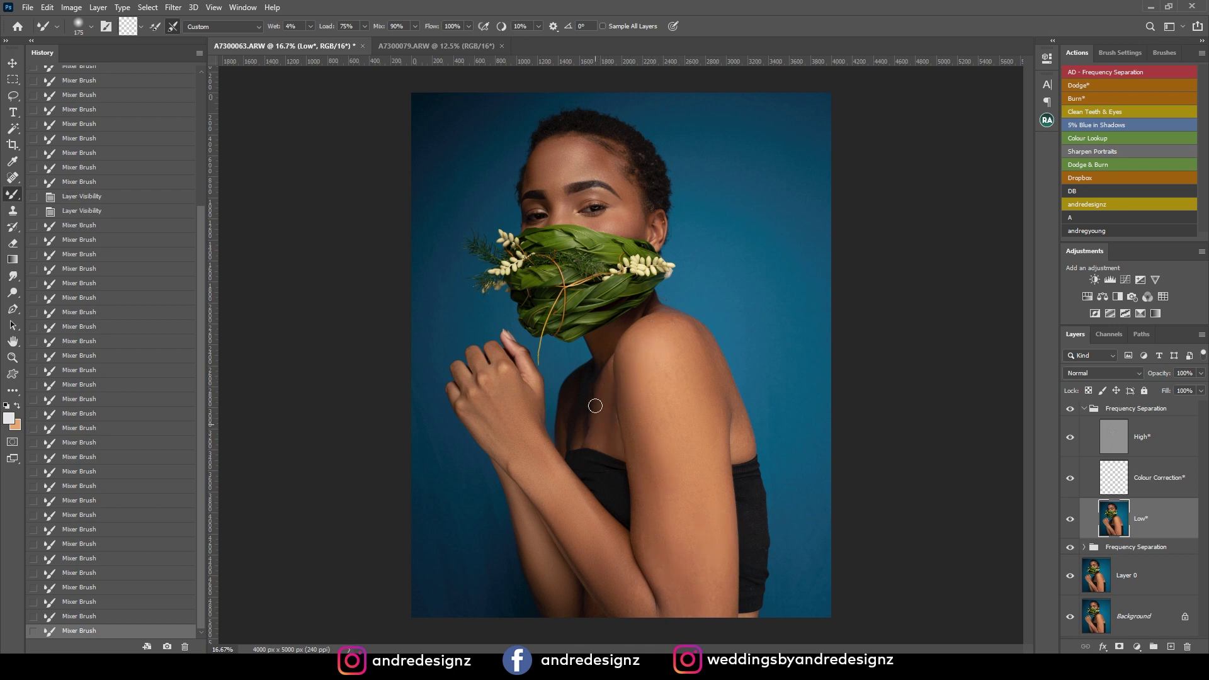
click(601, 420)
drag(566, 405, 667, 432)
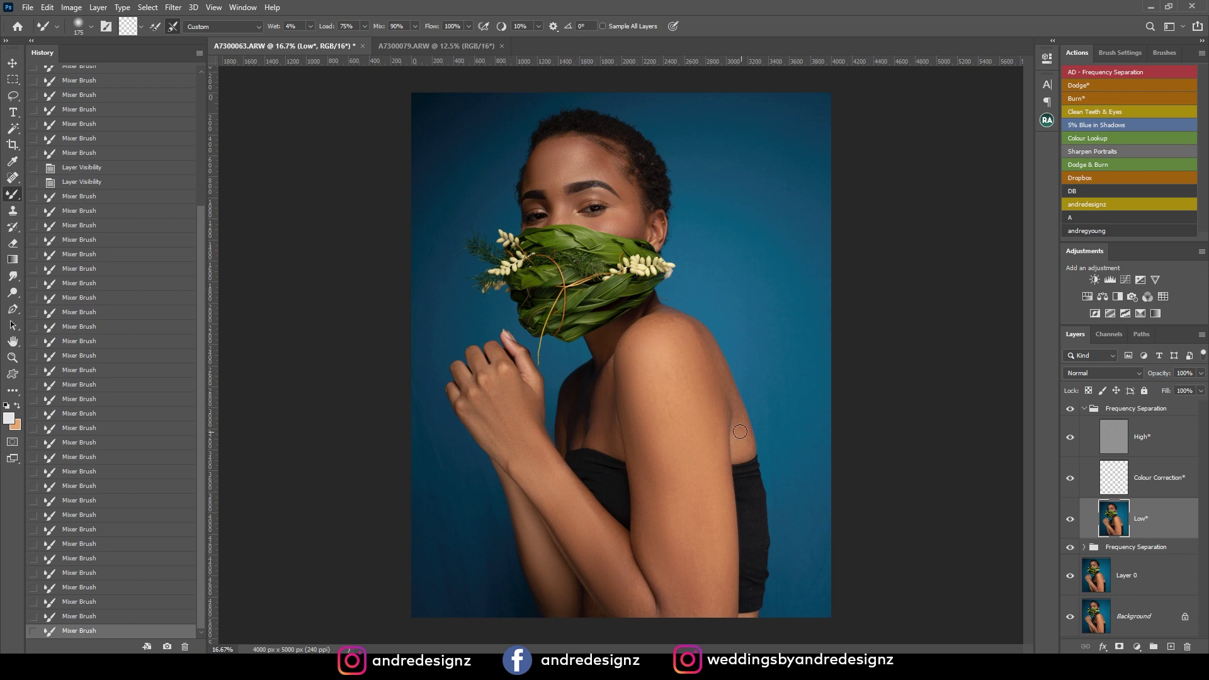
- Smooth the upper back, the top of the near shoulder and the upper arm with the 175 Mixer Brush
click(709, 383)
click(703, 362)
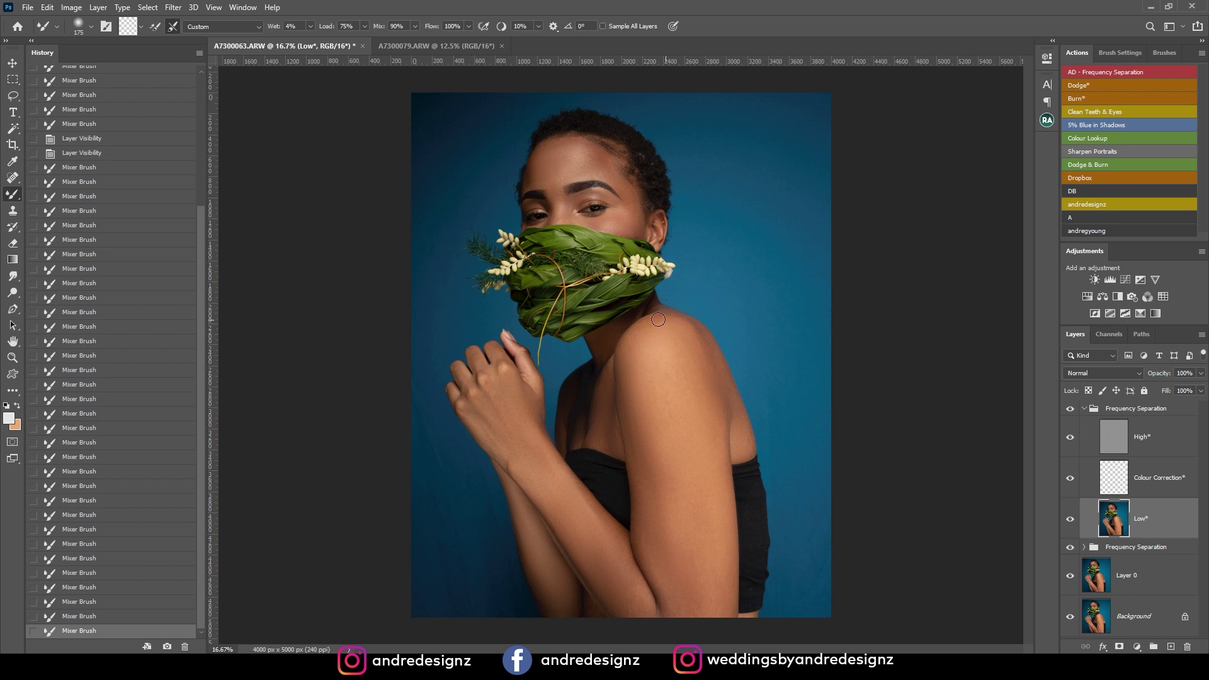
drag(637, 331, 692, 357)
click(696, 406)
click(664, 393)
click(652, 385)
click(681, 413)
click(710, 429)
- Examine the smoothed skin up close and compare the full retouch with the Background layer alone
scroll(782, 280, up, 3)
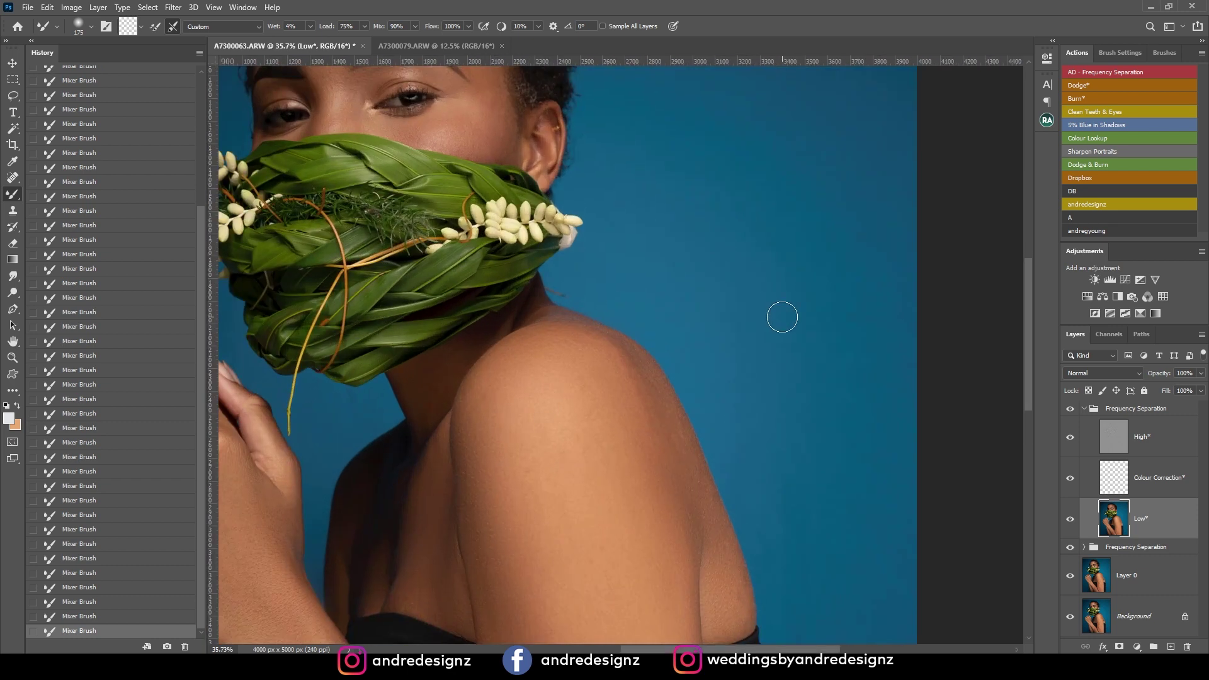
scroll(783, 316, down, 4)
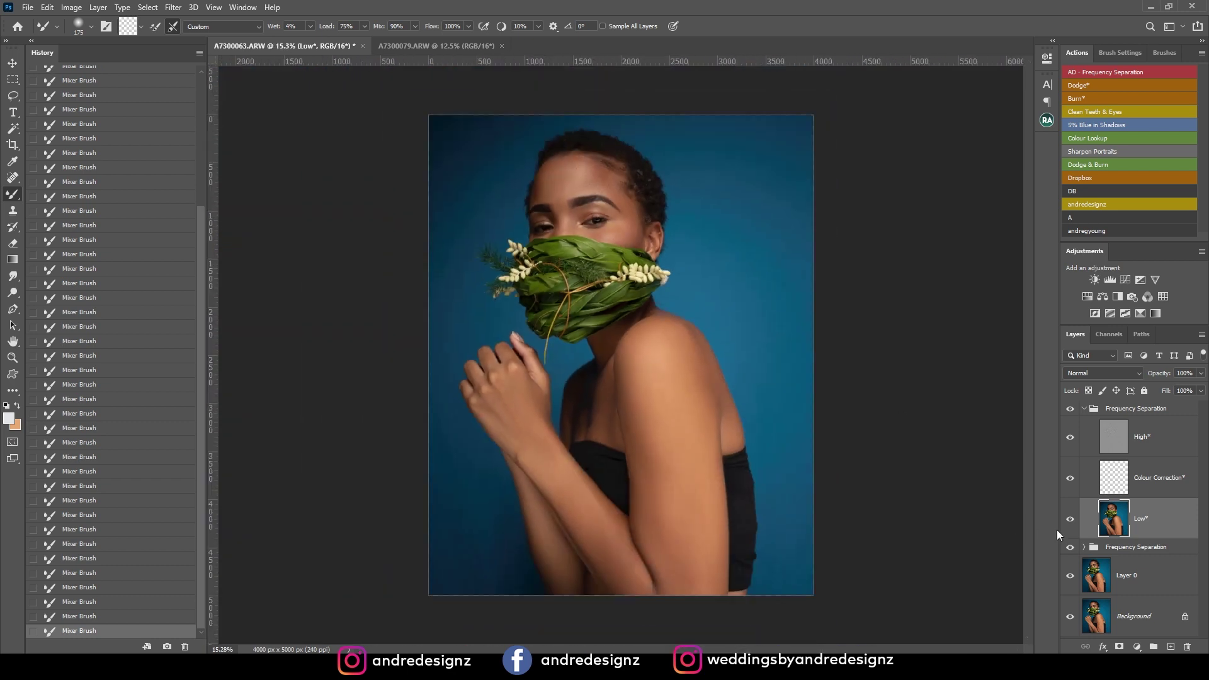
alt+click(1070, 619)
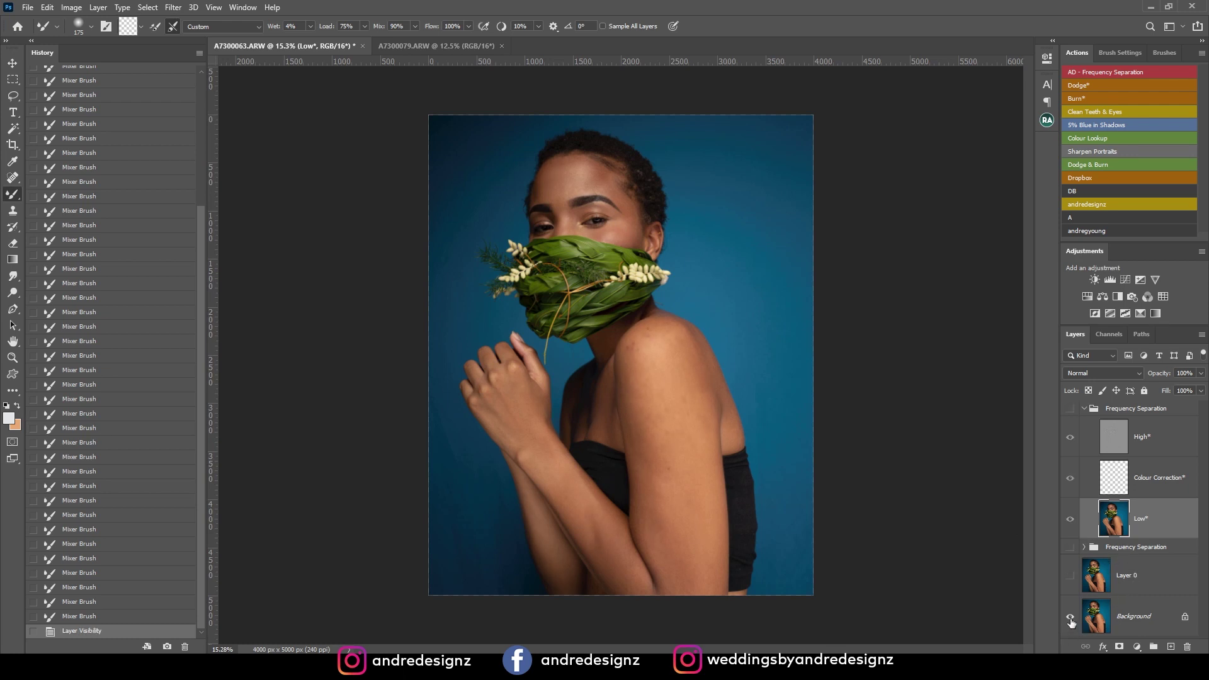
alt+click(1071, 620)
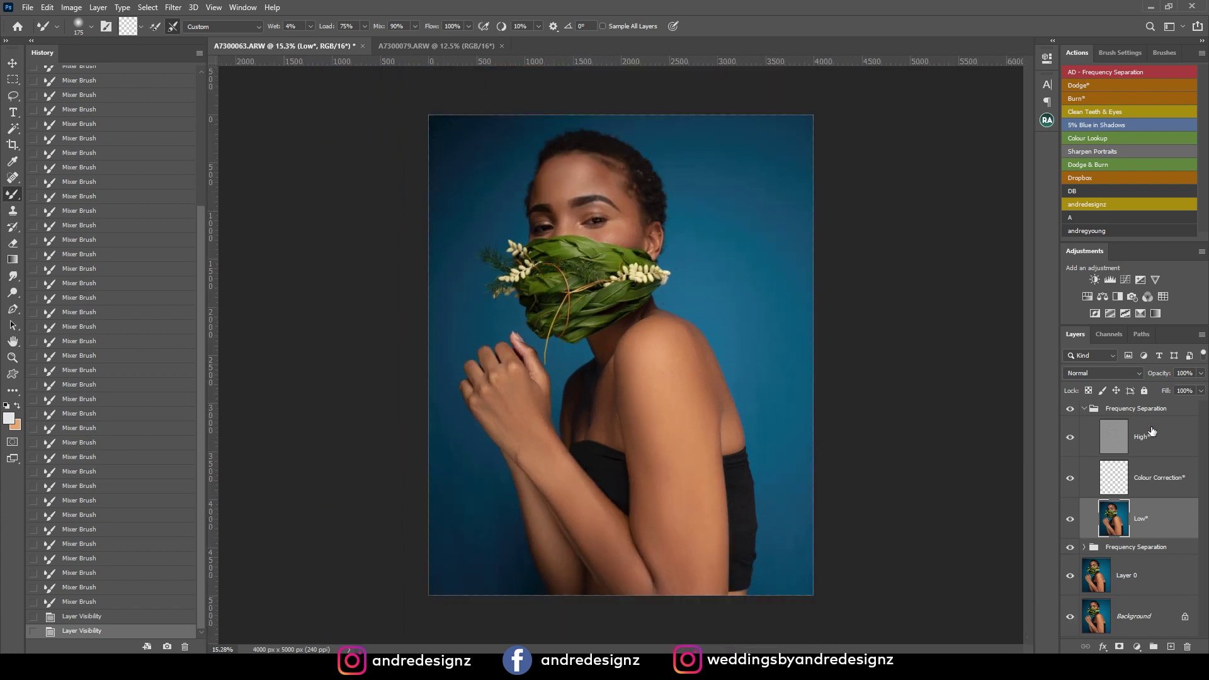
- Collapse the upper Frequency Separation group and run the Dodge* and Burn* actions above it
click(1112, 411)
click(1085, 409)
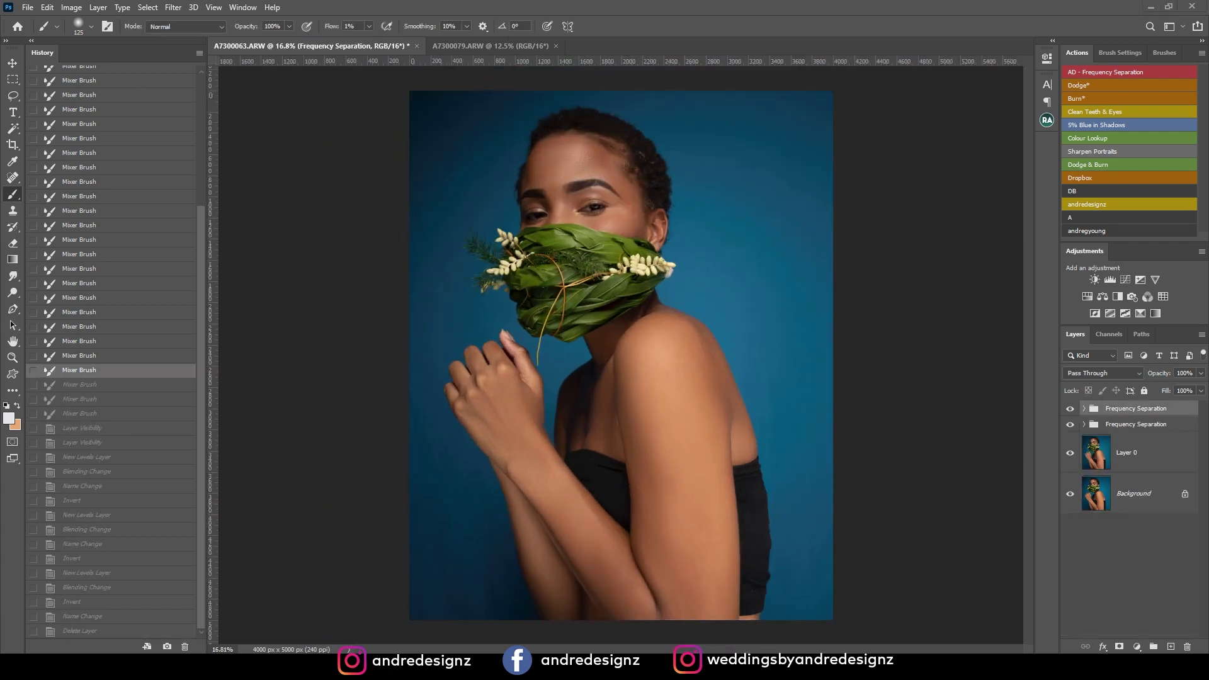
click(1093, 89)
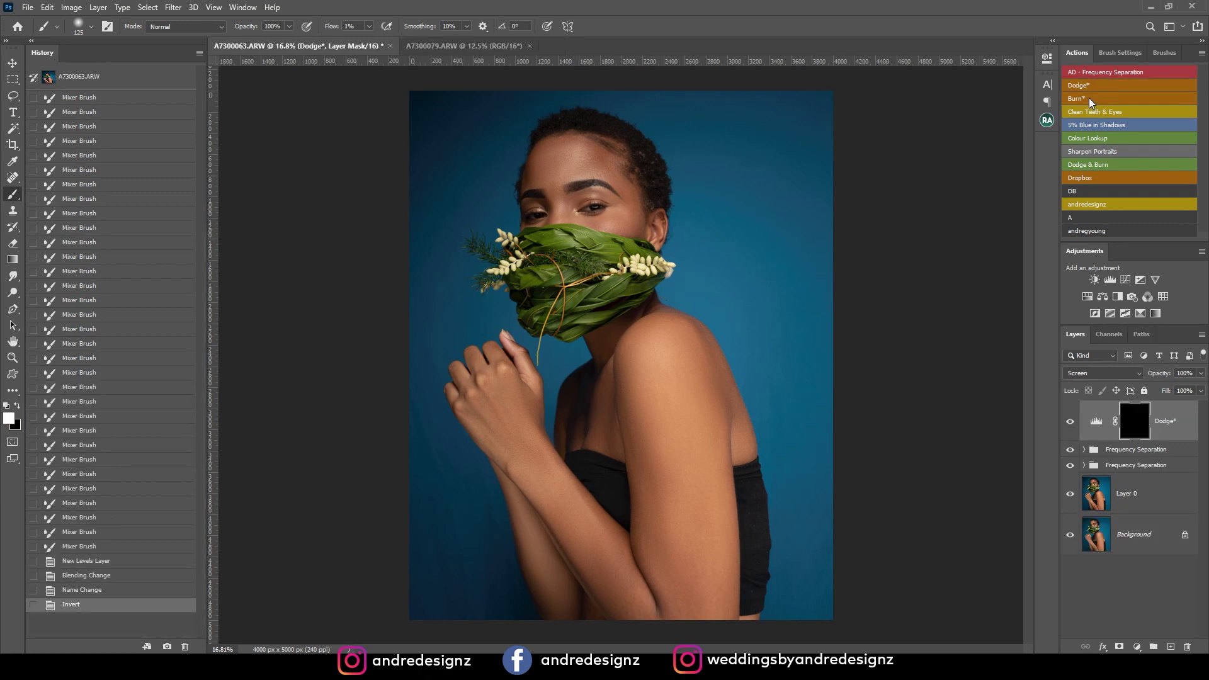
click(1089, 98)
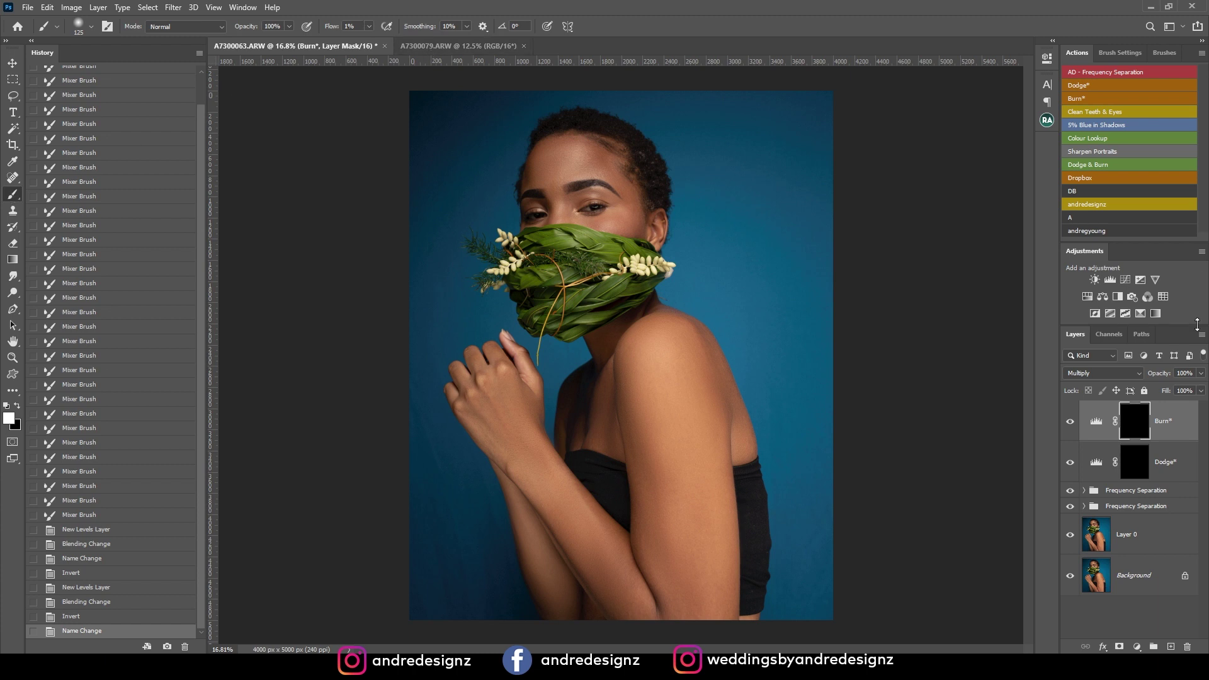
- Paint white on the Dodge* mask at 1% flow to brighten the nose bridge, checking it with the layer hidden
click(1167, 463)
scroll(523, 154, up, 5)
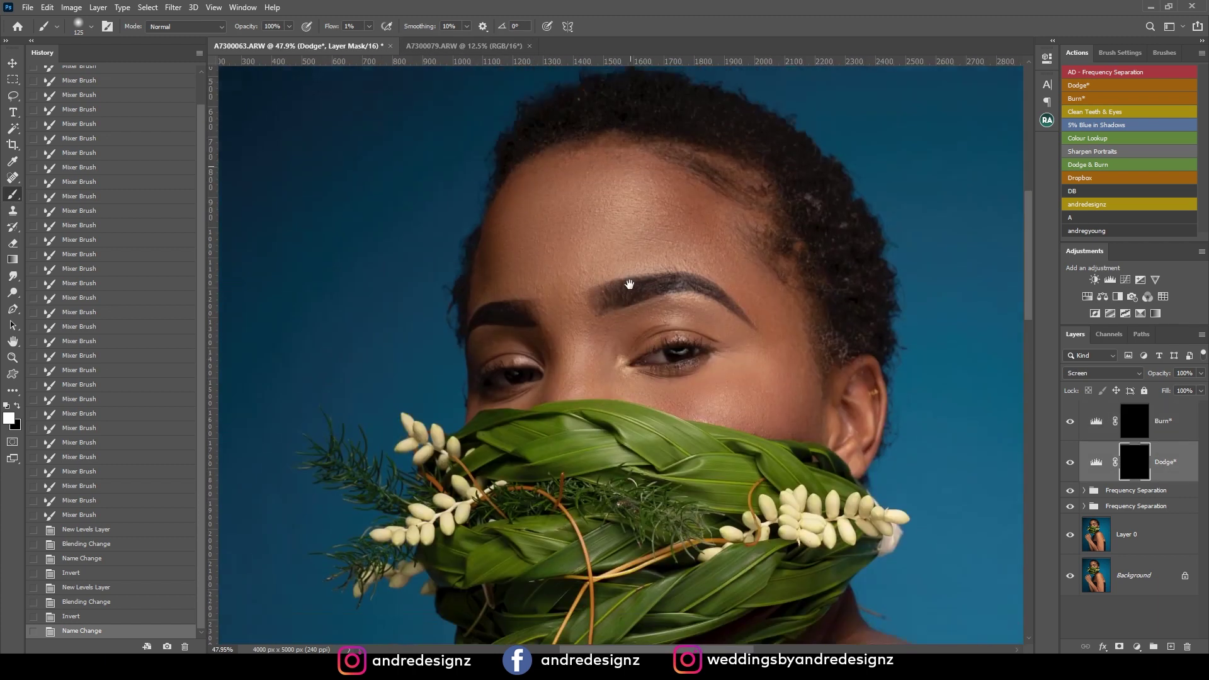
drag(629, 284, 621, 278)
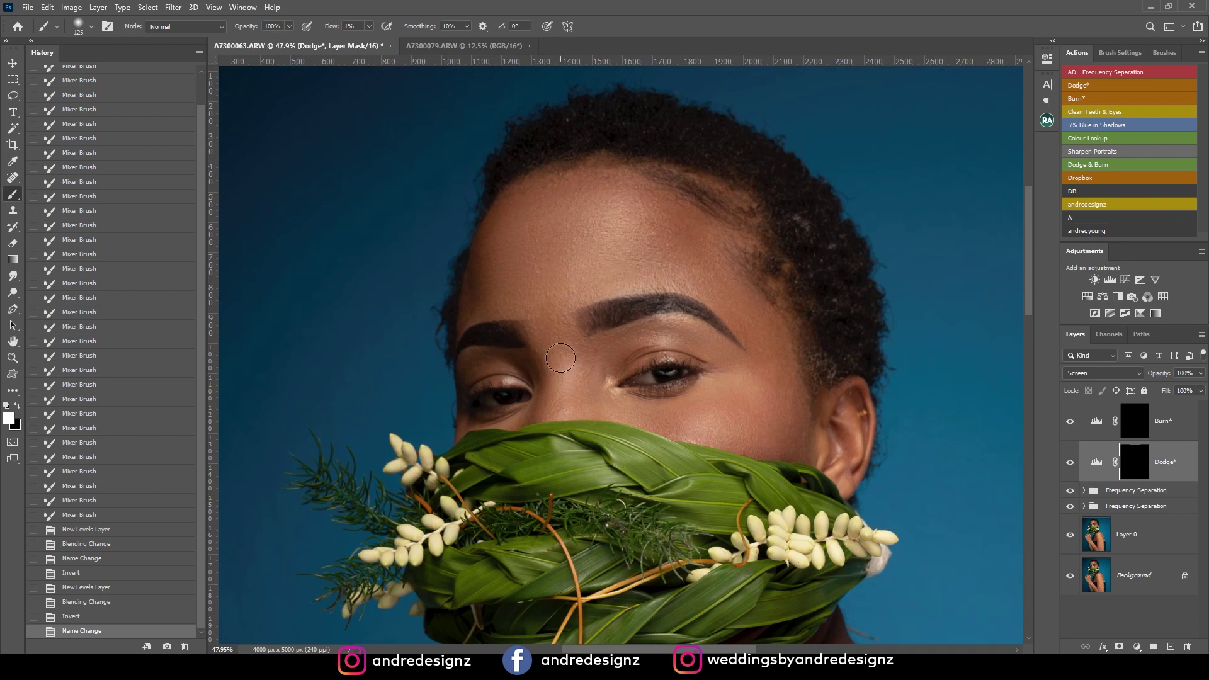
mouse_move(567, 380)
mouse_down()
mouse_move(564, 409)
mouse_move(545, 416)
mouse_move(559, 384)
mouse_up()
mouse_move(561, 385)
mouse_down()
mouse_move(558, 326)
mouse_move(563, 383)
mouse_up()
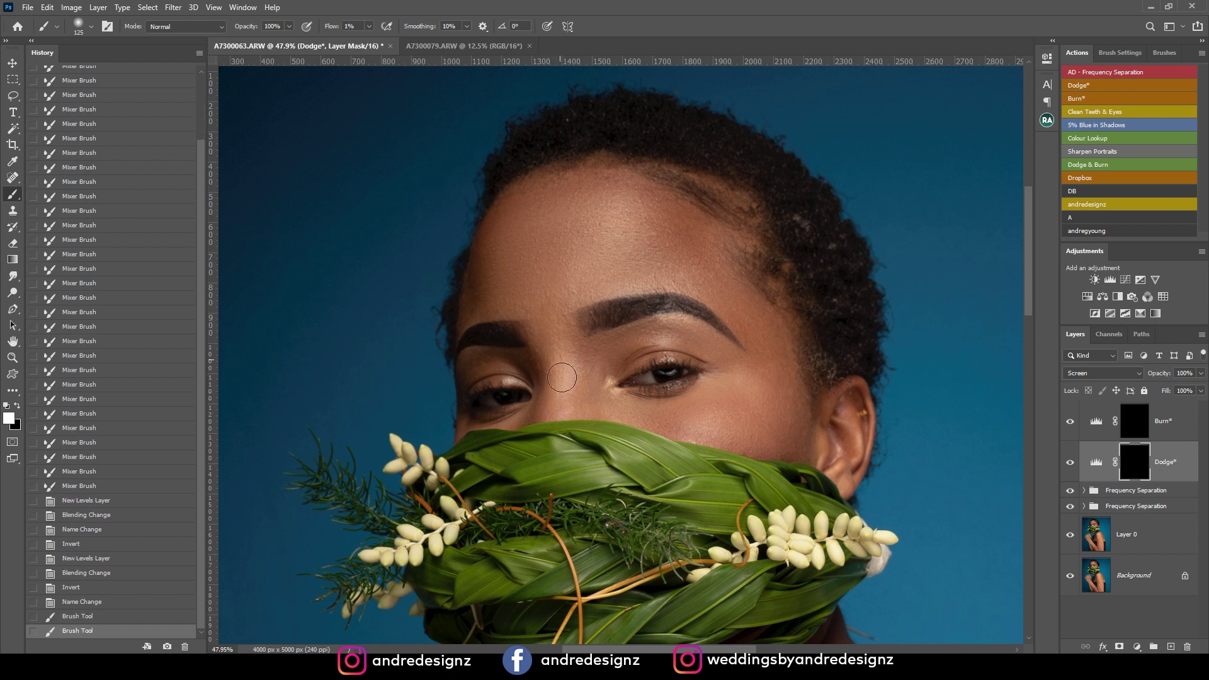
click(1069, 463)
click(1070, 464)
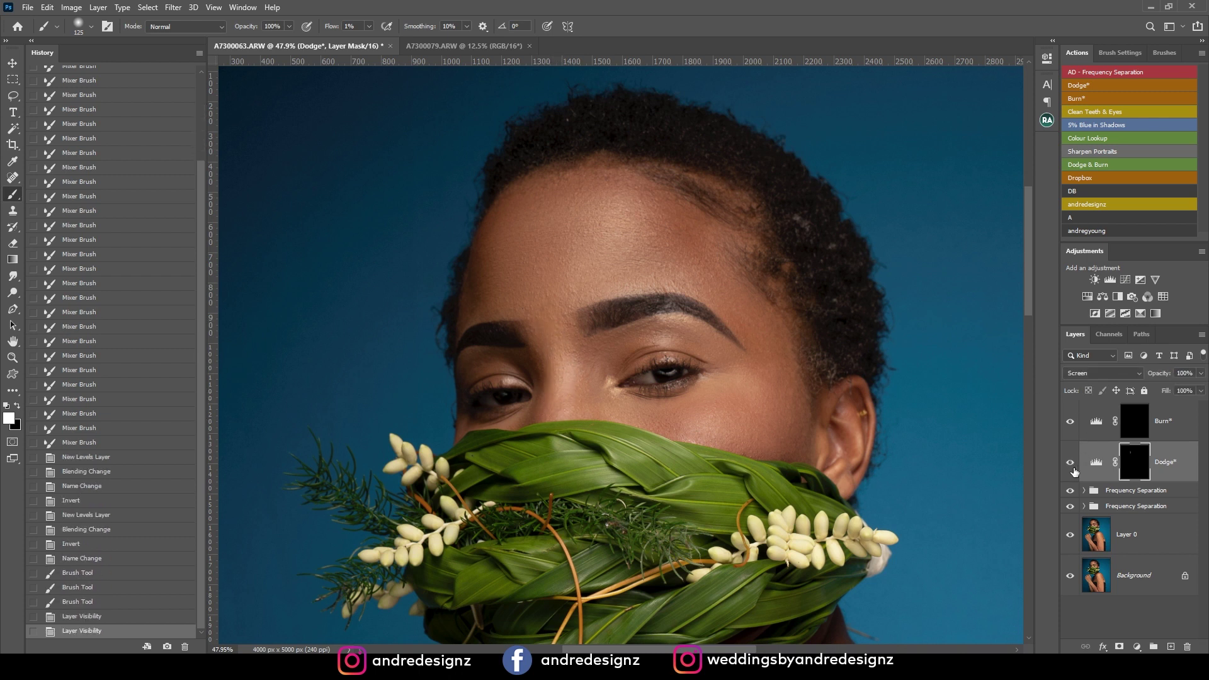
mouse_move(588, 372)
mouse_down()
mouse_move(586, 340)
mouse_move(560, 325)
mouse_move(541, 348)
mouse_up()
- Brighten the forehead on the Dodge* mask with a larger brush, and the area under the right-hand eye at size 150
key(bracketright)
key(bracketright)
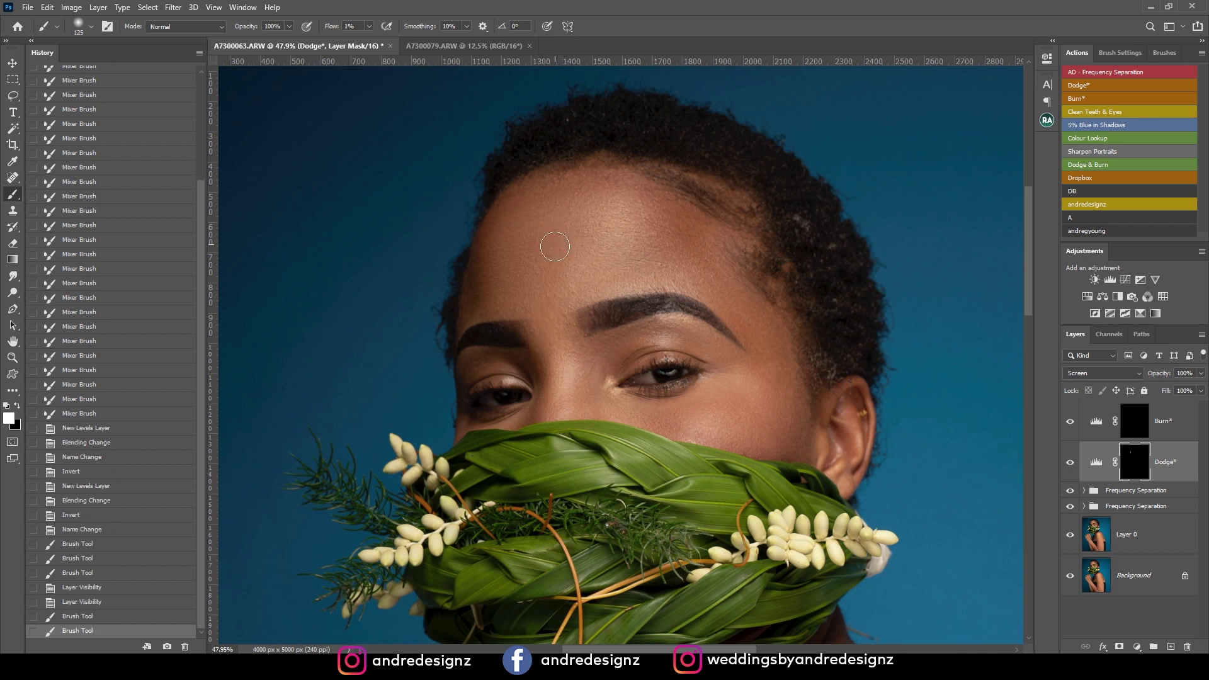
mouse_move(556, 239)
mouse_down()
mouse_move(547, 281)
mouse_move(561, 292)
mouse_move(579, 242)
mouse_move(571, 210)
mouse_move(538, 218)
mouse_move(523, 249)
mouse_up()
drag(595, 200, 534, 226)
drag(560, 192, 511, 226)
mouse_move(590, 230)
mouse_down()
mouse_move(554, 240)
mouse_move(605, 246)
mouse_move(577, 284)
mouse_move(605, 313)
mouse_up()
key(bracketleft)
mouse_move(683, 421)
mouse_down()
mouse_move(658, 421)
mouse_move(724, 410)
mouse_move(710, 401)
mouse_move(718, 421)
mouse_move(629, 421)
mouse_move(724, 412)
mouse_move(656, 419)
mouse_move(715, 426)
mouse_move(708, 432)
mouse_move(715, 399)
mouse_move(749, 421)
mouse_move(723, 394)
mouse_move(669, 413)
mouse_move(704, 418)
mouse_move(725, 410)
mouse_move(646, 421)
mouse_move(657, 395)
mouse_up()
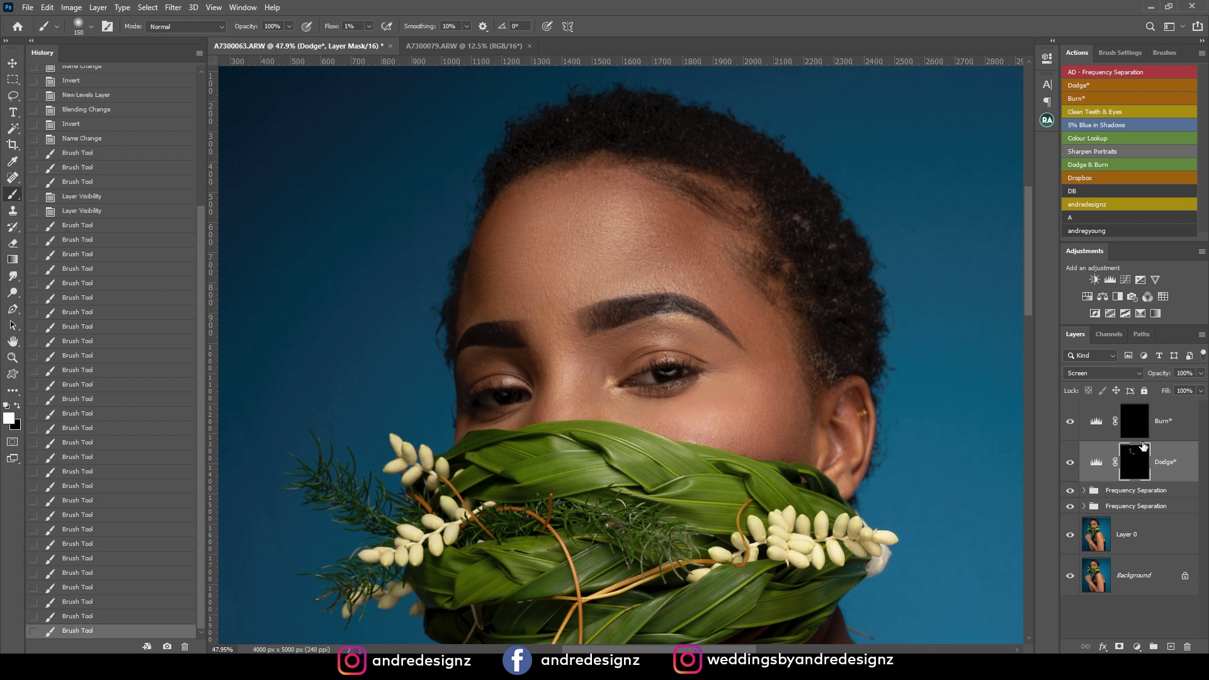
- Paint white on the Burn* mask with the 150 brush to darken the forehead edges, temple and outer cheek
click(1140, 424)
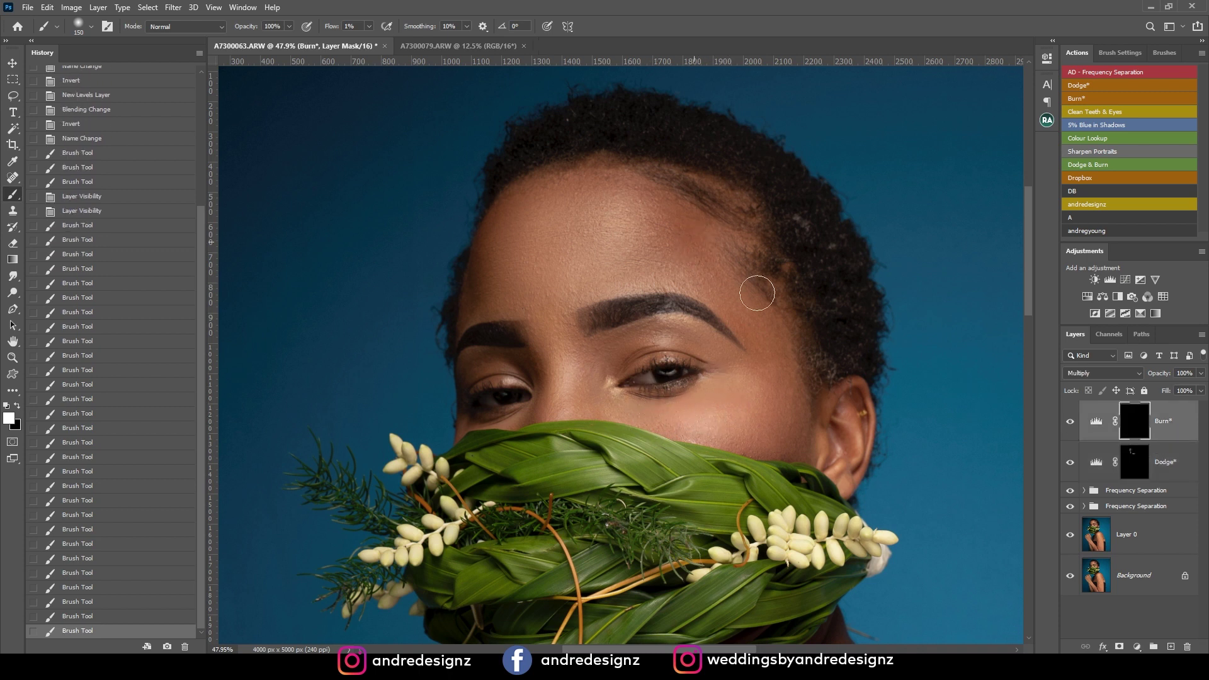
mouse_move(684, 214)
mouse_down()
mouse_move(694, 282)
mouse_move(705, 295)
mouse_move(658, 273)
mouse_move(699, 296)
mouse_move(735, 293)
mouse_move(695, 222)
mouse_move(713, 246)
mouse_move(695, 308)
mouse_move(677, 211)
mouse_move(629, 178)
mouse_move(725, 234)
mouse_move(763, 324)
mouse_move(736, 303)
mouse_move(782, 381)
mouse_move(722, 291)
mouse_move(771, 358)
mouse_move(788, 457)
mouse_move(802, 394)
mouse_move(803, 450)
mouse_move(795, 395)
mouse_move(765, 444)
mouse_up()
drag(686, 460, 567, 243)
- Return to the Dodge* mask, enlarge the brush to 500 and brighten the near upper arm
scroll(602, 259, down, 7)
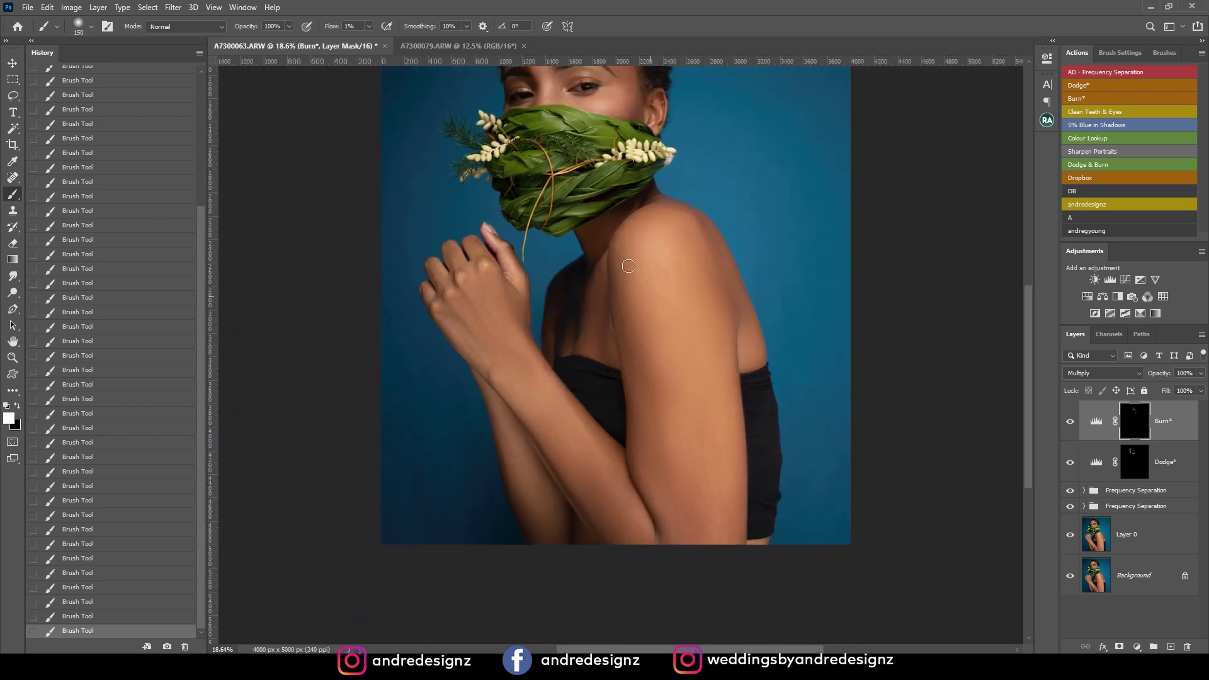
scroll(745, 401, up, 1)
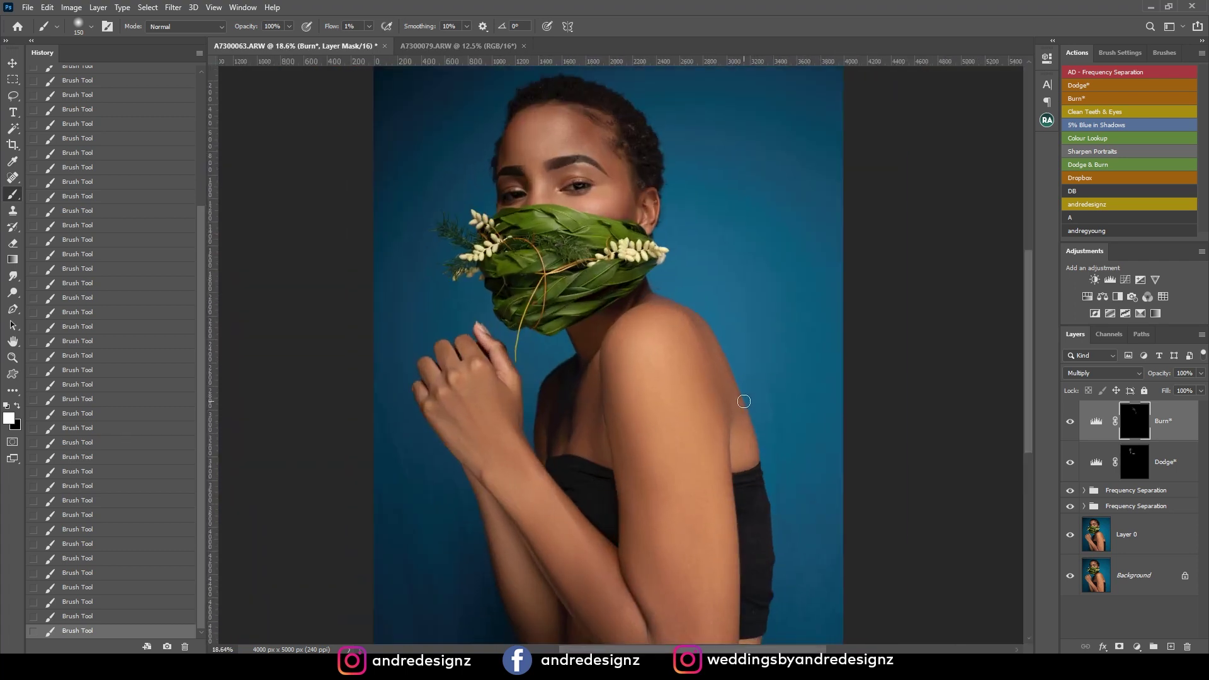
drag(697, 464, 694, 354)
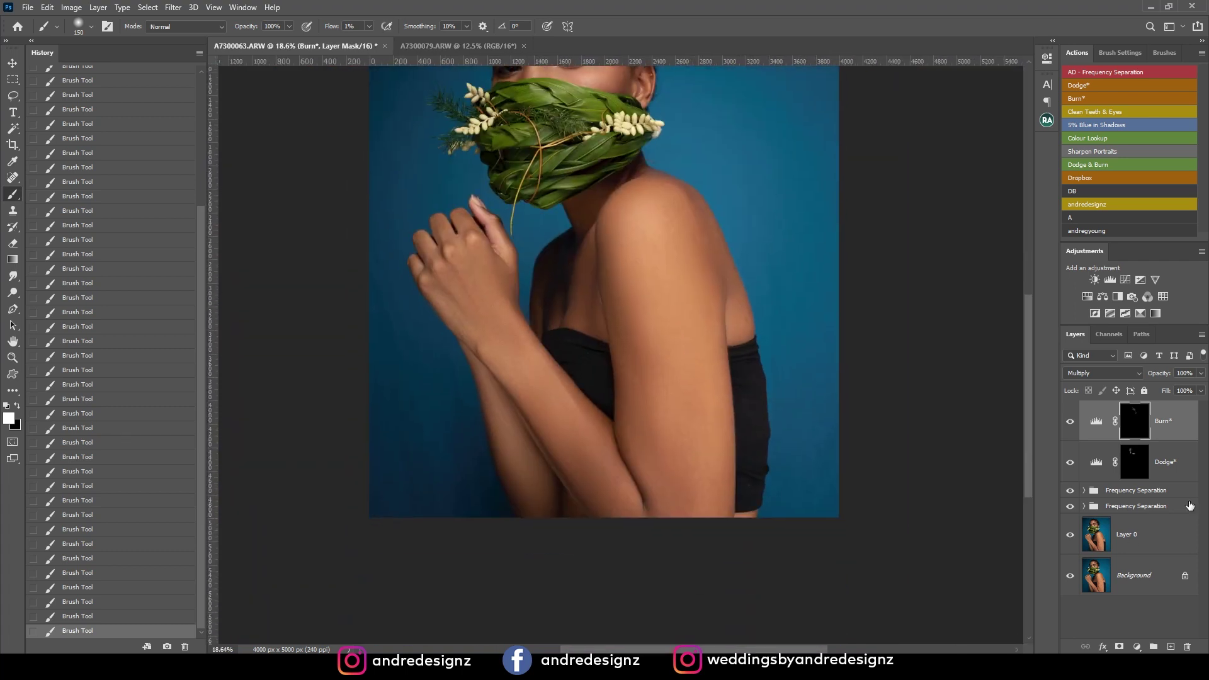
click(1150, 474)
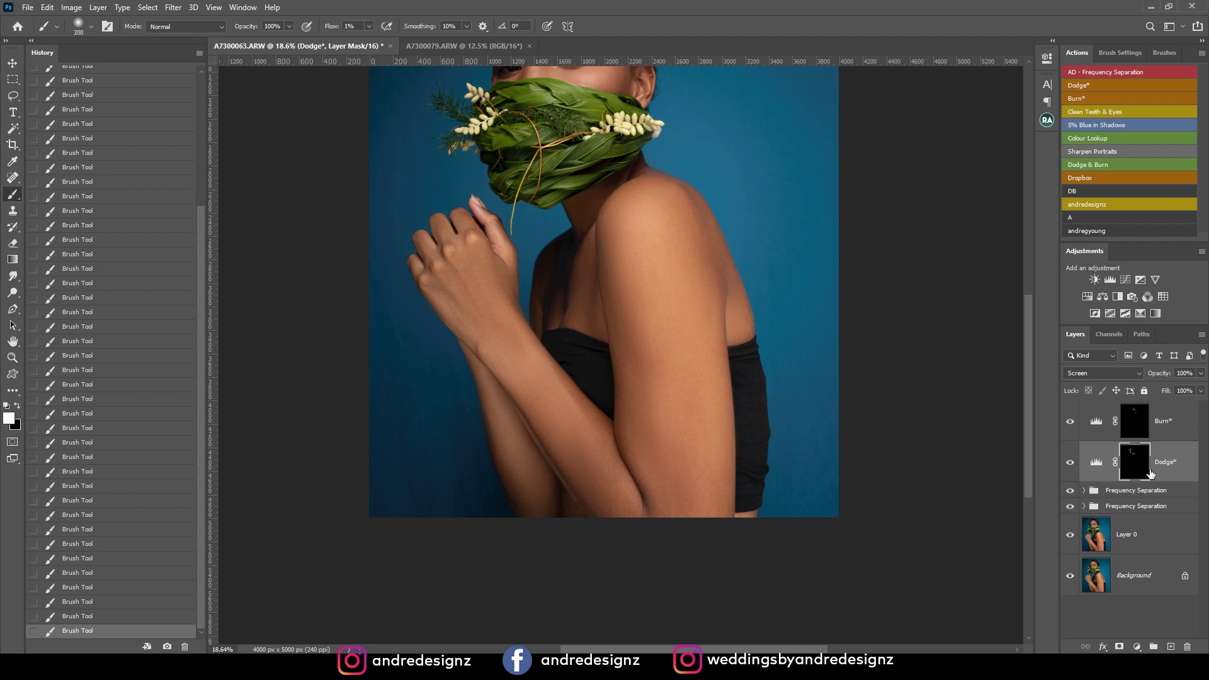
key(bracketright)
key(bracketright)
key(bracketright)
key(bracketright)
mouse_move(688, 405)
mouse_down()
mouse_move(698, 528)
mouse_move(682, 500)
mouse_move(688, 409)
mouse_move(679, 494)
mouse_move(676, 313)
mouse_move(677, 387)
mouse_up()
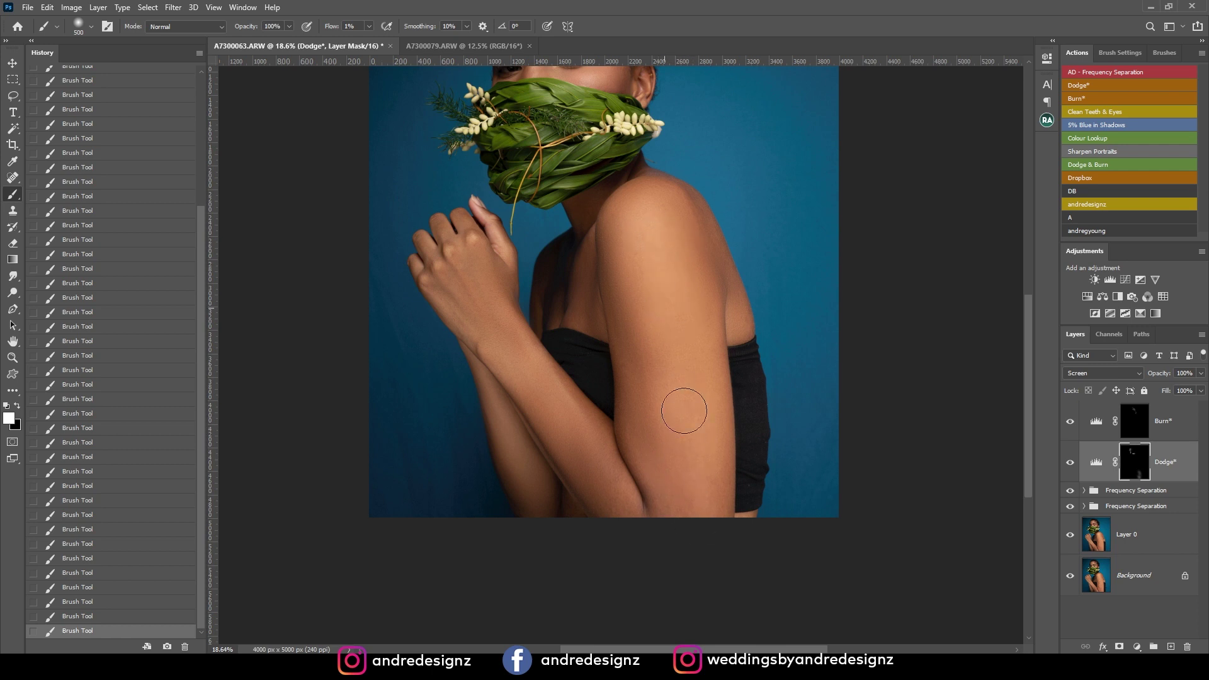
- Reduce the brush to 250 and brighten the forearms on the Dodge* mask
key(bracketleft)
key(bracketleft)
key(bracketleft)
mouse_move(563, 391)
mouse_down()
mouse_move(601, 447)
mouse_move(565, 385)
mouse_move(571, 407)
mouse_move(546, 410)
mouse_move(527, 459)
mouse_move(517, 453)
mouse_move(527, 474)
mouse_move(547, 454)
mouse_up()
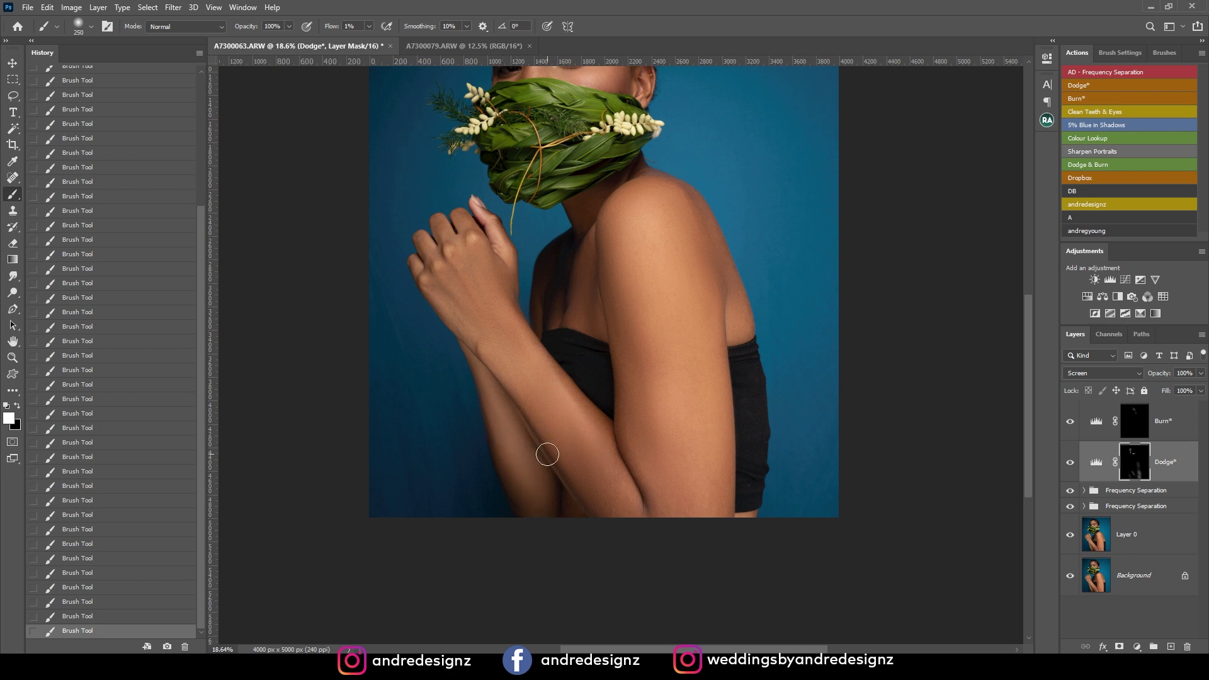
- Stamp all visible layers into a new layer above the Burn* layer
scroll(547, 454, down, 3)
scroll(688, 440, up, 1)
mouse_move(666, 414)
mouse_down()
mouse_move(669, 437)
mouse_move(693, 441)
mouse_move(658, 428)
mouse_move(667, 433)
mouse_move(653, 399)
mouse_move(668, 397)
mouse_up()
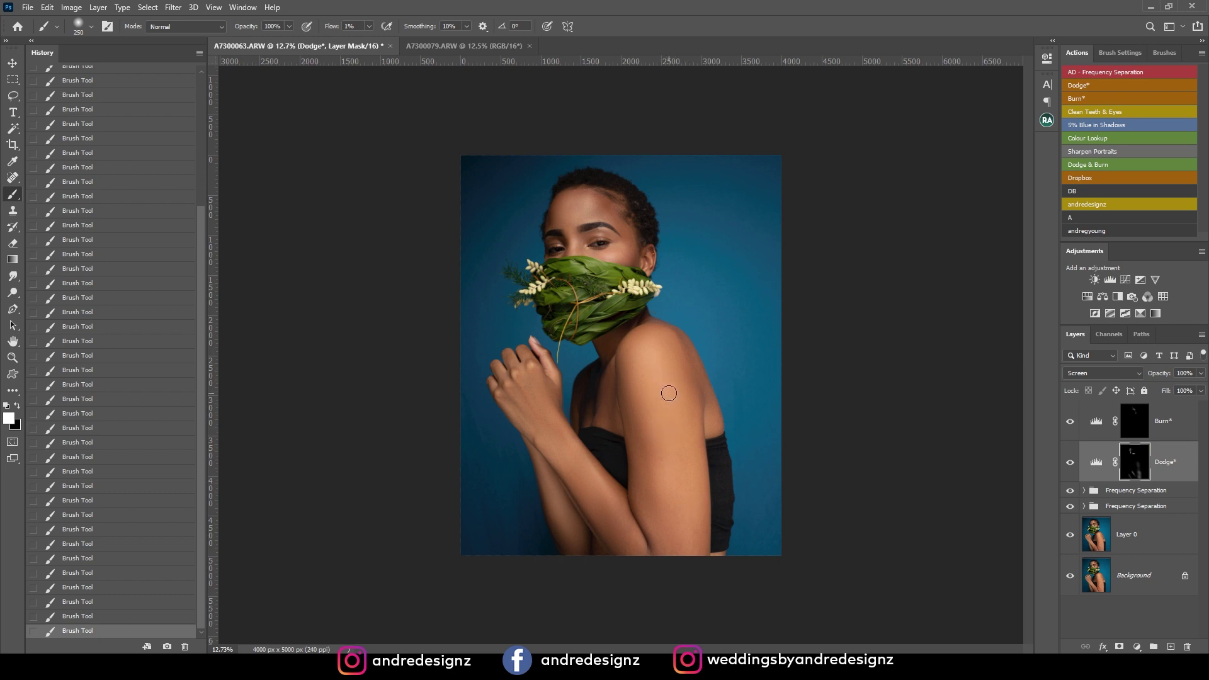
scroll(669, 393, up, 1)
click(1184, 406)
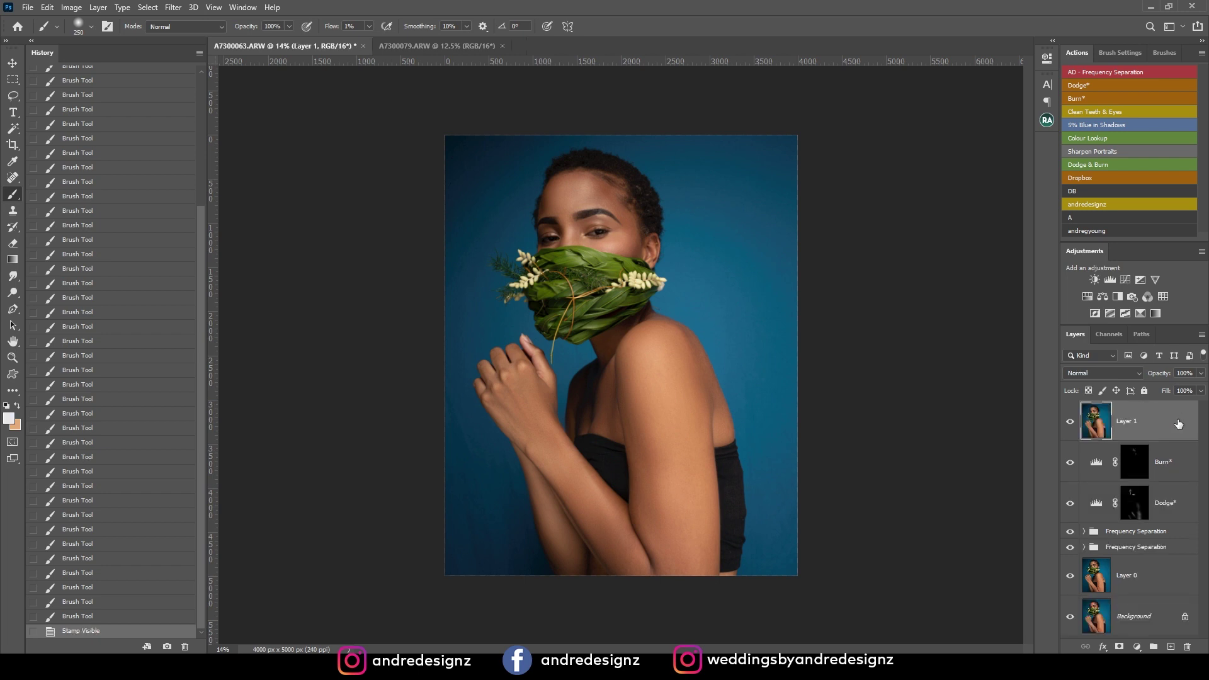
- Duplicate the stamped layer and open the copy in the Camera Raw filter
key(ctrl+j)
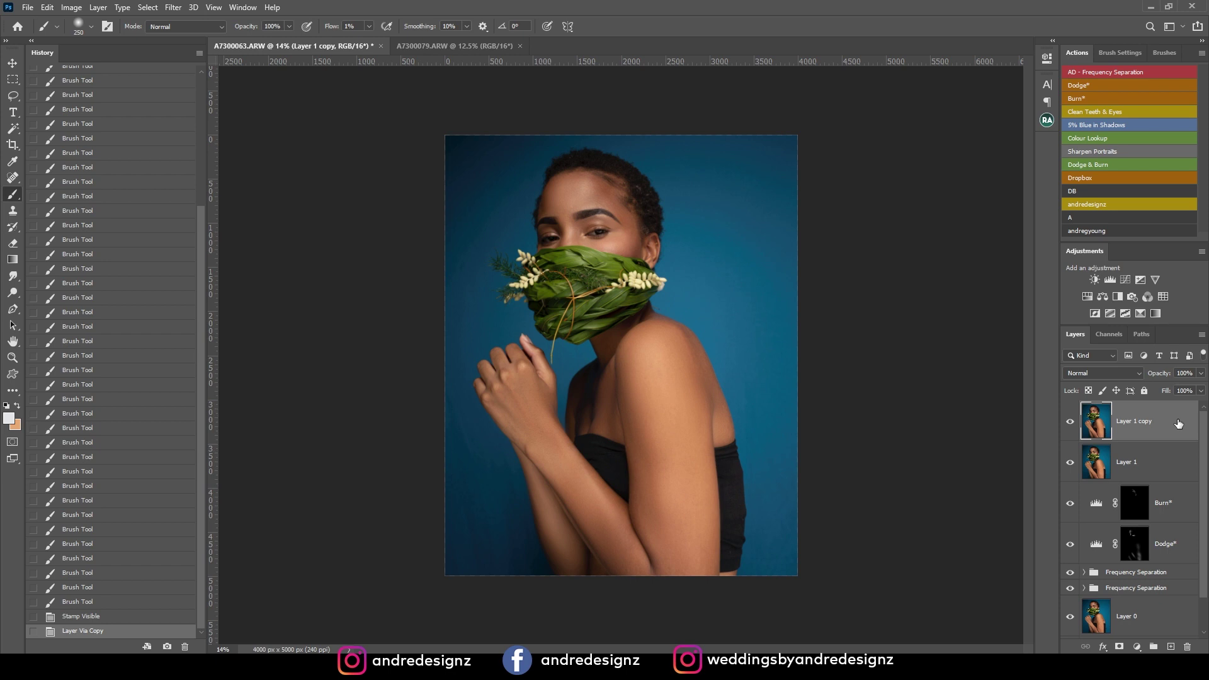
key(ctrl+shift+a)
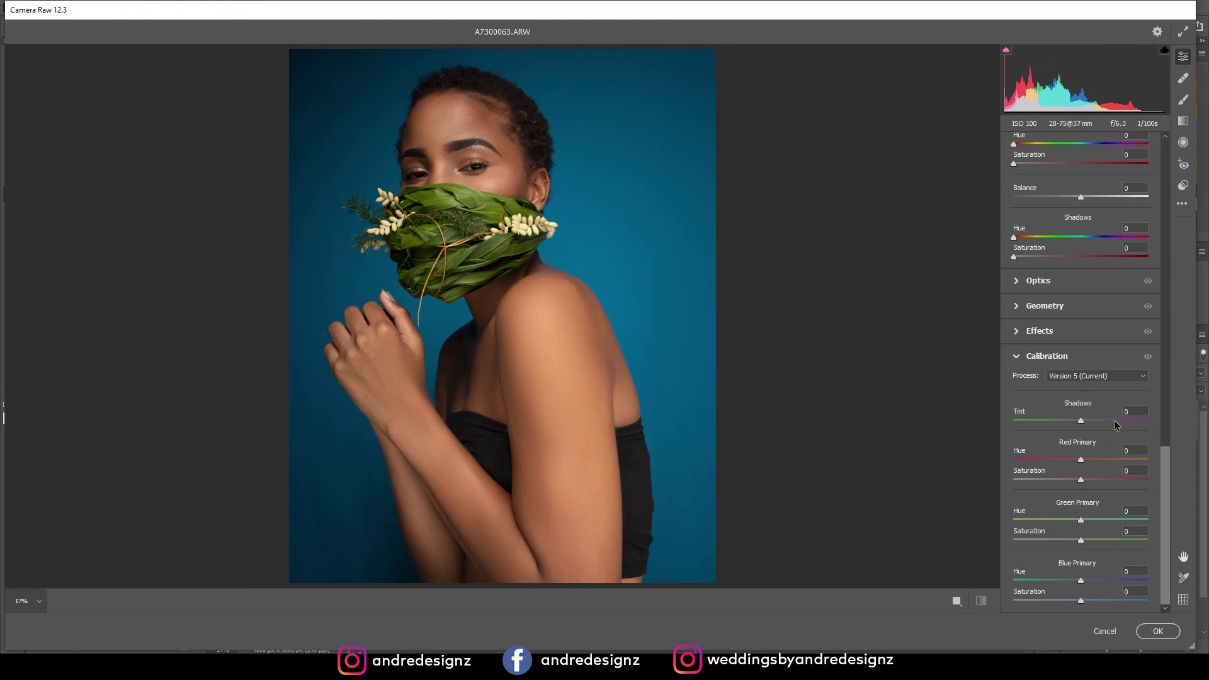
- Set the Yellows hue to -100 in the Color Mixer, adjust the Yellows saturation and luminance, and apply the filter
scroll(1108, 428, up, 4)
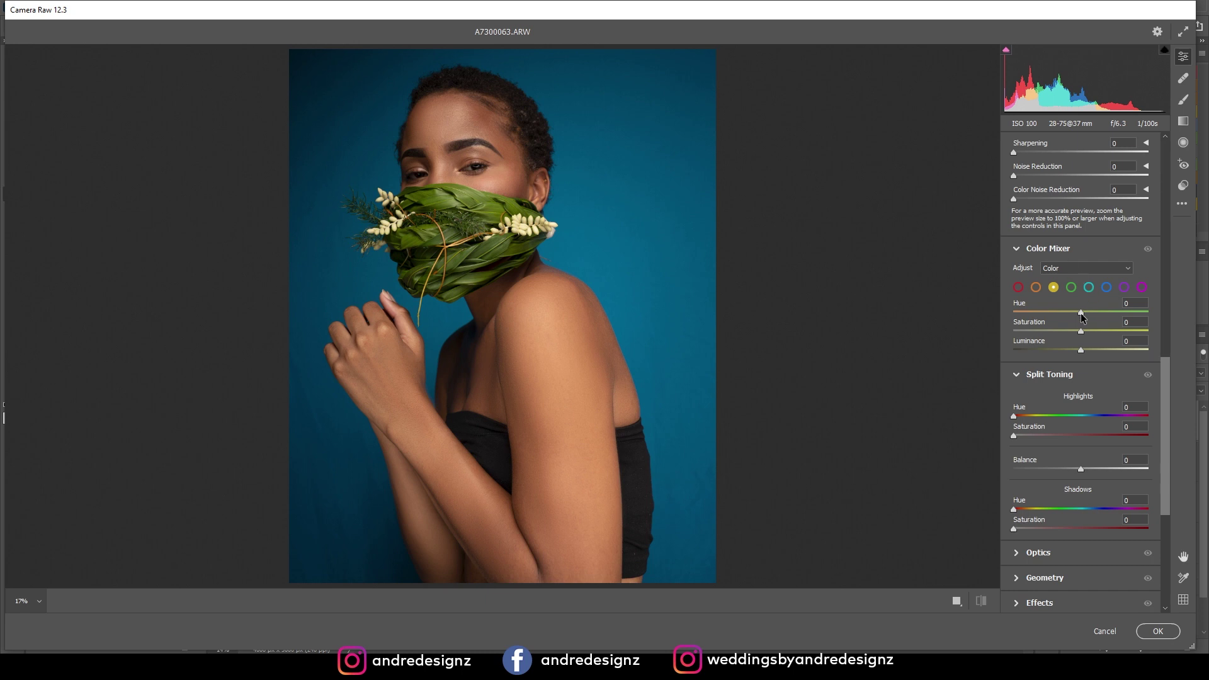
drag(1086, 311, 1014, 324)
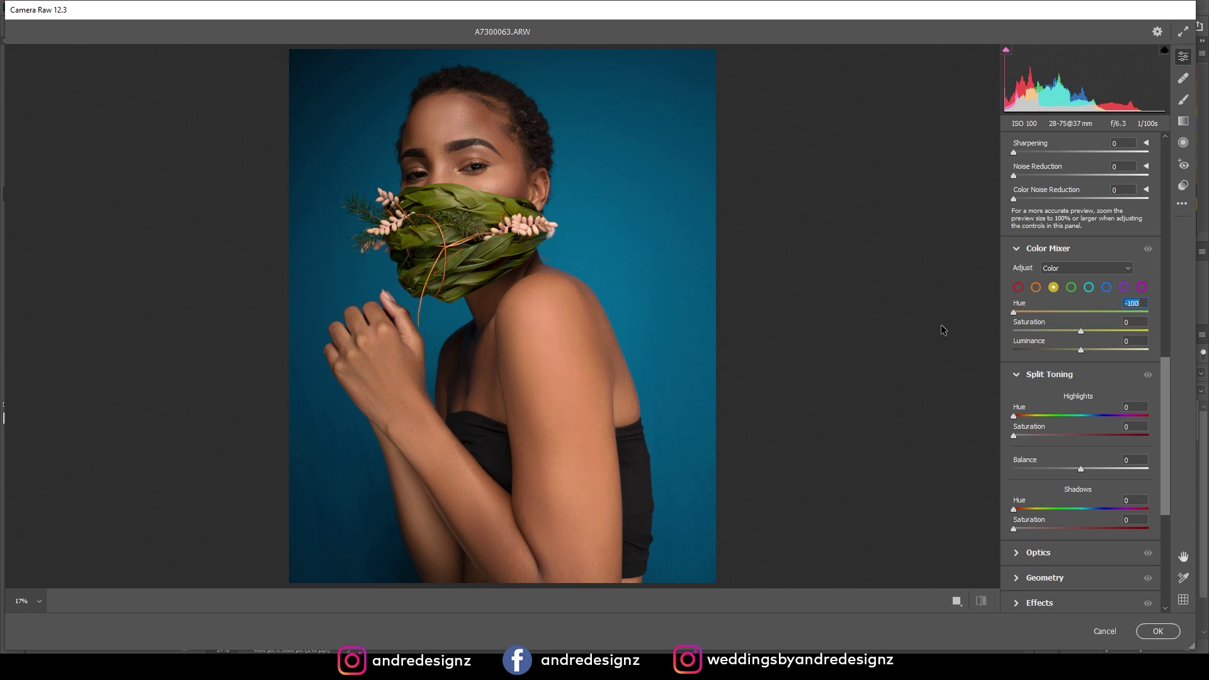
drag(1003, 334, 1020, 332)
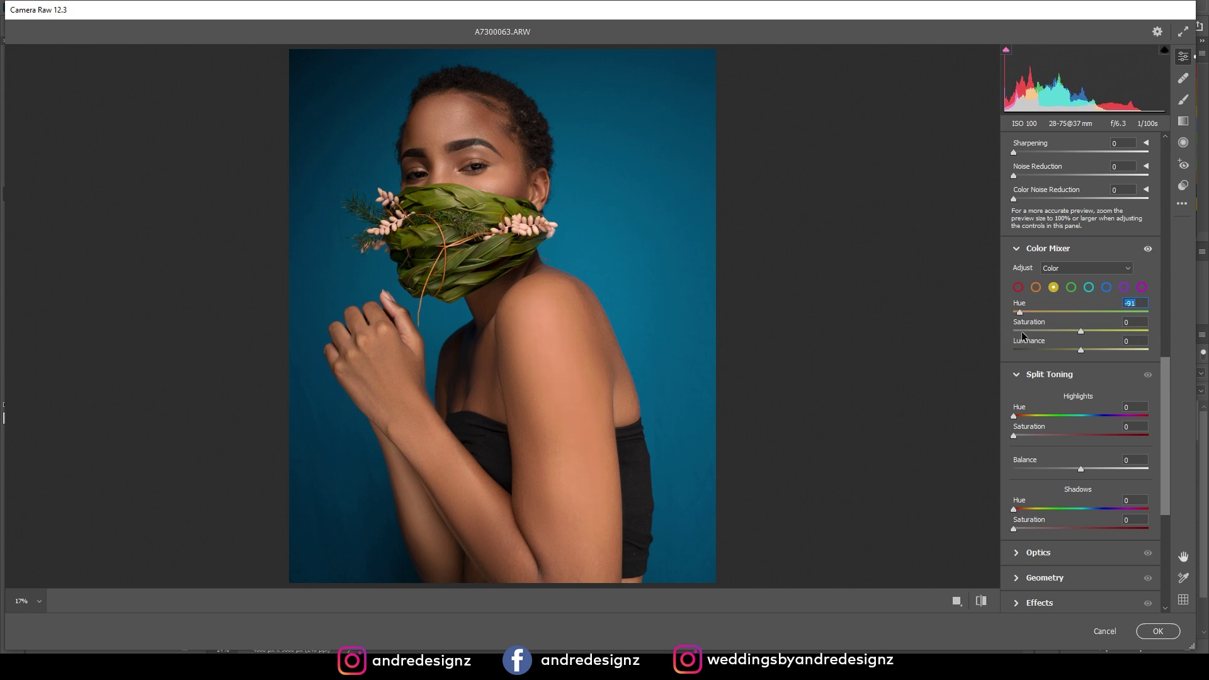
click(1060, 330)
mouse_move(1060, 342)
mouse_down()
mouse_move(1095, 350)
mouse_move(1078, 350)
mouse_up()
click(1158, 632)
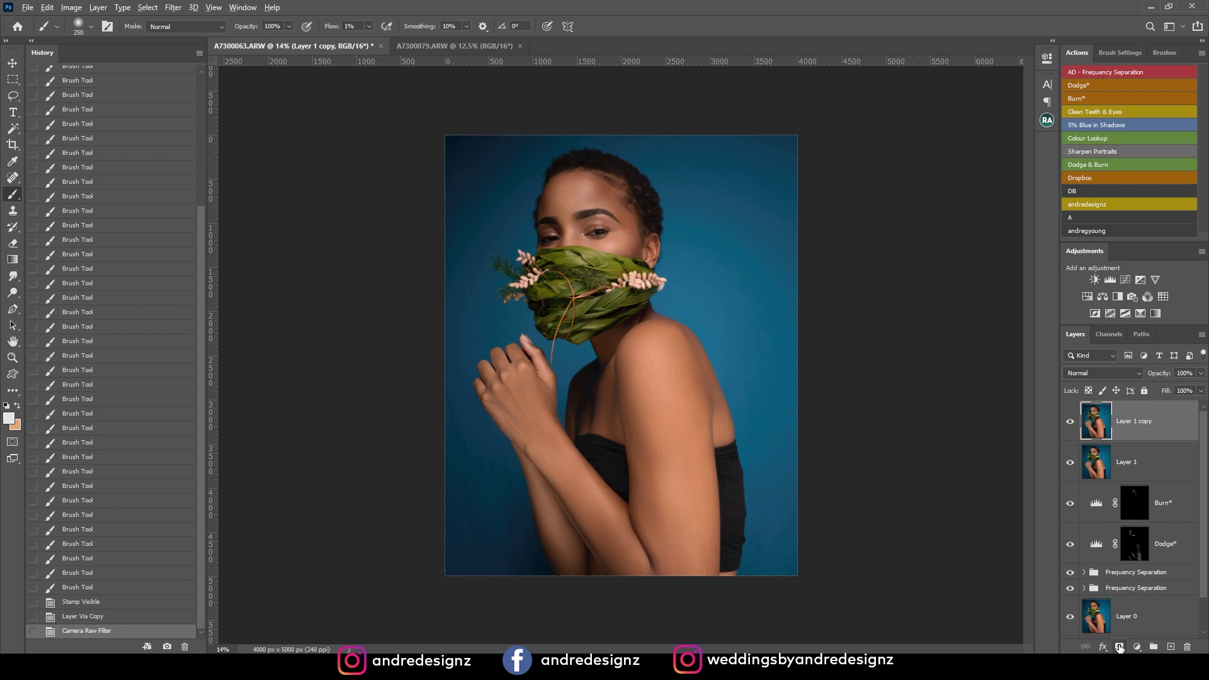
- Add a black mask to the filtered layer and reveal the effect over the arms and torso with a size 1400 brush at 100% flow
alt+click(1120, 648)
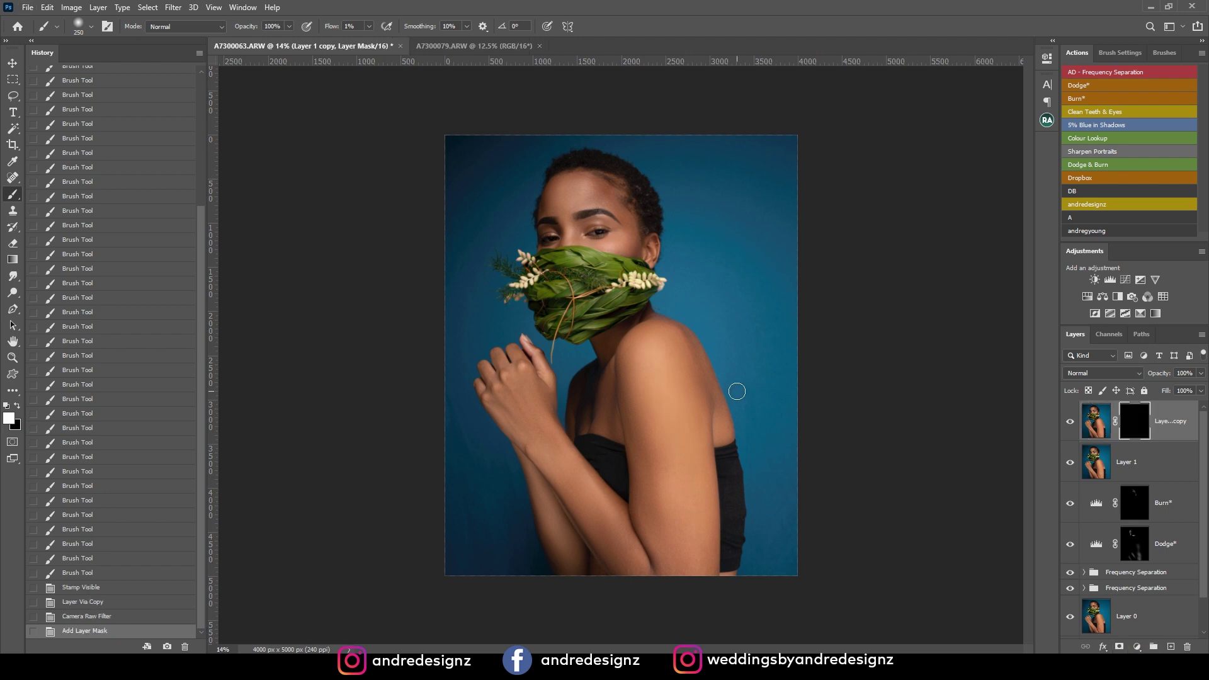
click(369, 27)
drag(381, 45, 459, 14)
key(bracketright)
key(bracketright)
key(bracketright)
key(bracketright)
key(bracketright)
key(bracketright)
key(bracketright)
key(bracketright)
key(bracketright)
key(bracketright)
key(bracketright)
key(bracketright)
mouse_move(686, 455)
mouse_down()
mouse_move(670, 395)
mouse_move(687, 525)
mouse_up()
mouse_move(565, 467)
mouse_down()
mouse_move(574, 509)
mouse_move(613, 537)
mouse_up()
mouse_move(695, 455)
mouse_down()
mouse_move(716, 574)
mouse_move(660, 367)
mouse_move(665, 378)
mouse_move(681, 365)
mouse_move(691, 457)
mouse_up()
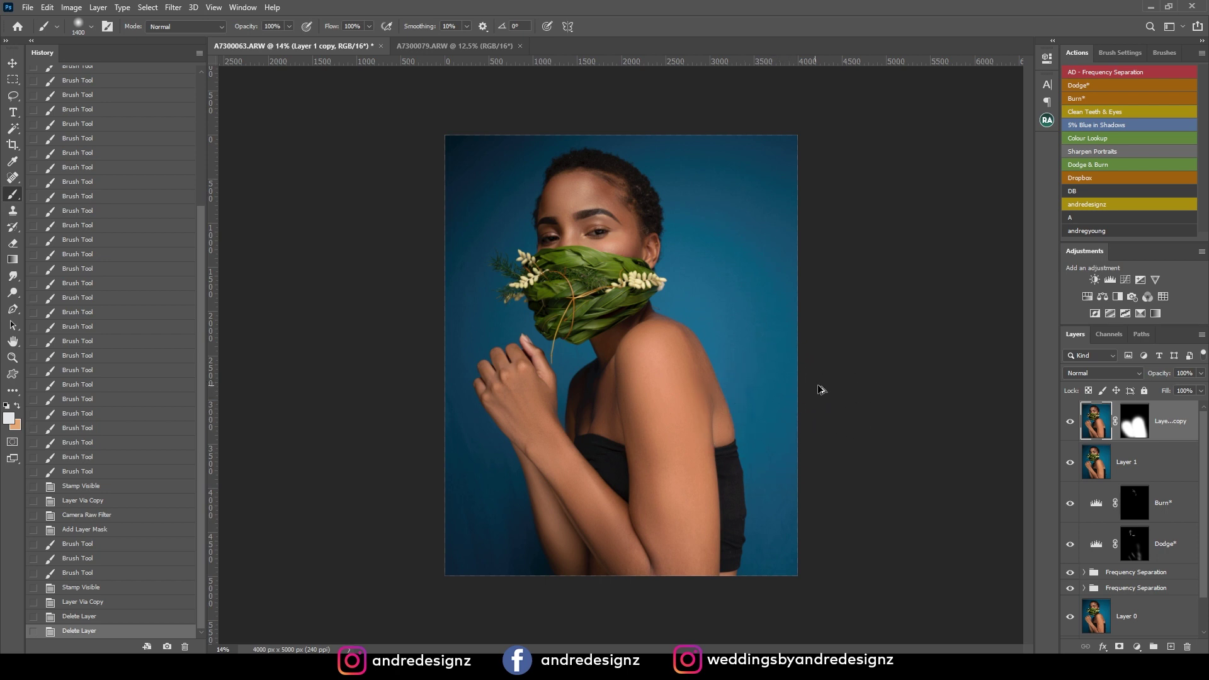
- Stamp all visible layers into another new layer, duplicate it and open the duplicate in the Camera Raw filter
key(ctrl+shift+alt+e)
key(ctrl+j)
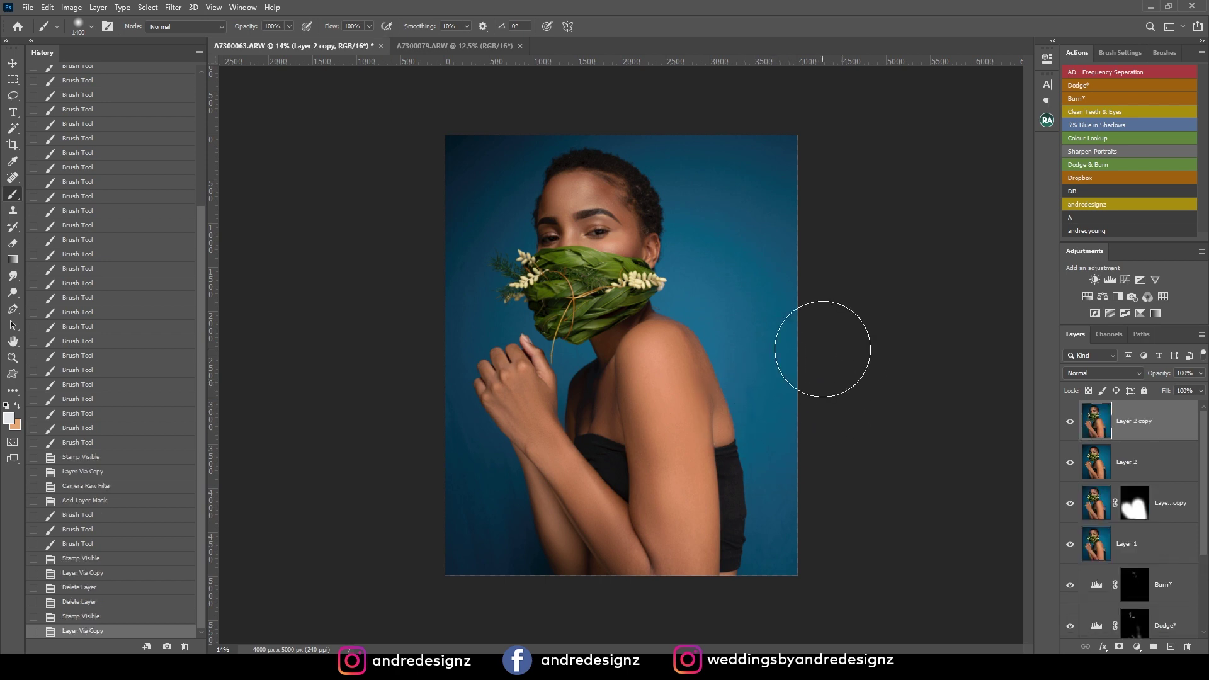
click(170, 10)
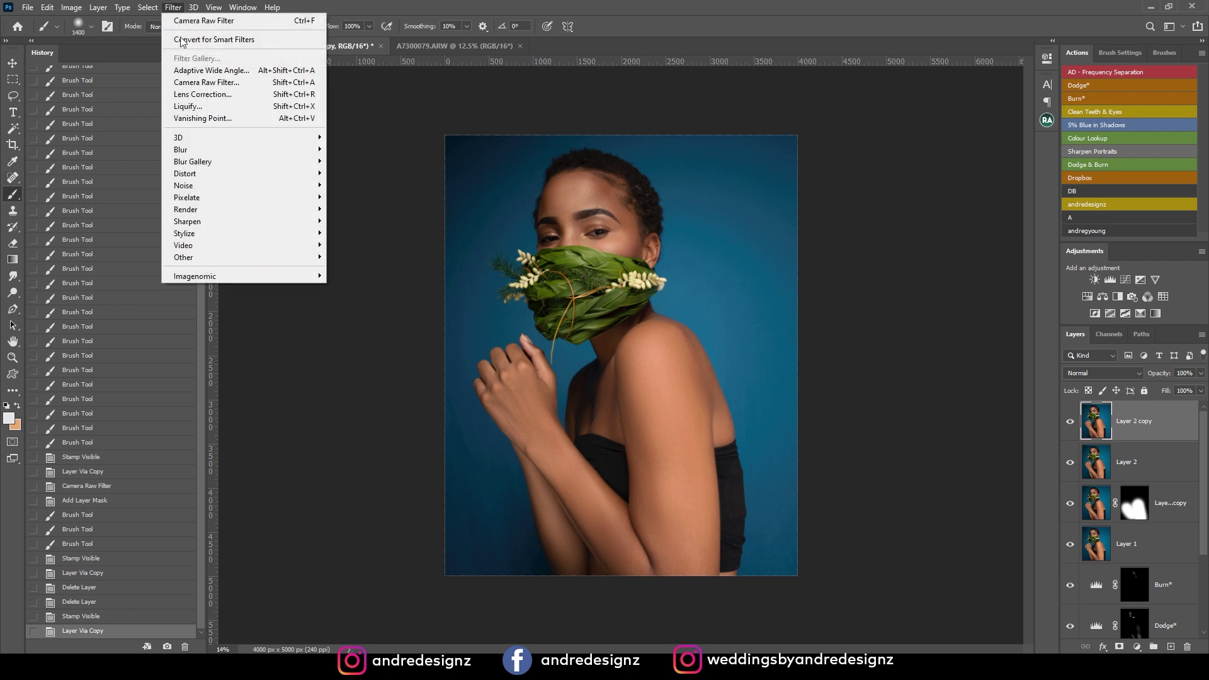
click(225, 87)
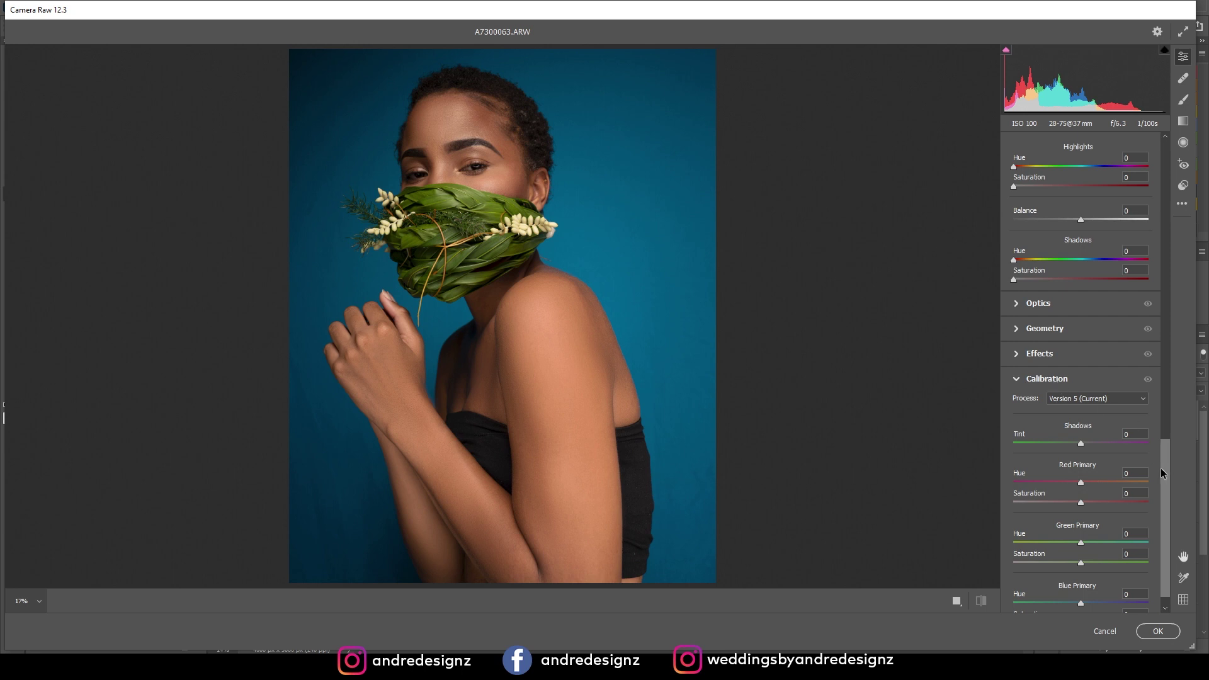
- Set the Blue Primary hue to -25 in Calibration and compare the before and after side by side
scroll(1160, 485, down, 1)
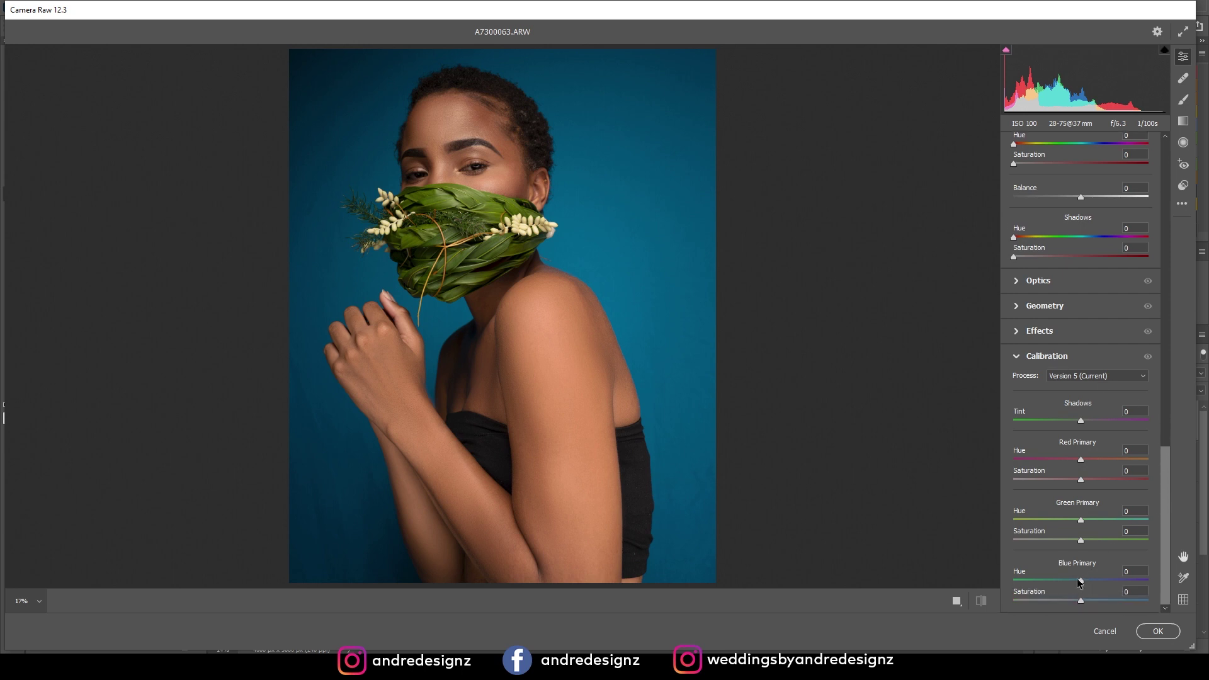
drag(1082, 585, 1063, 587)
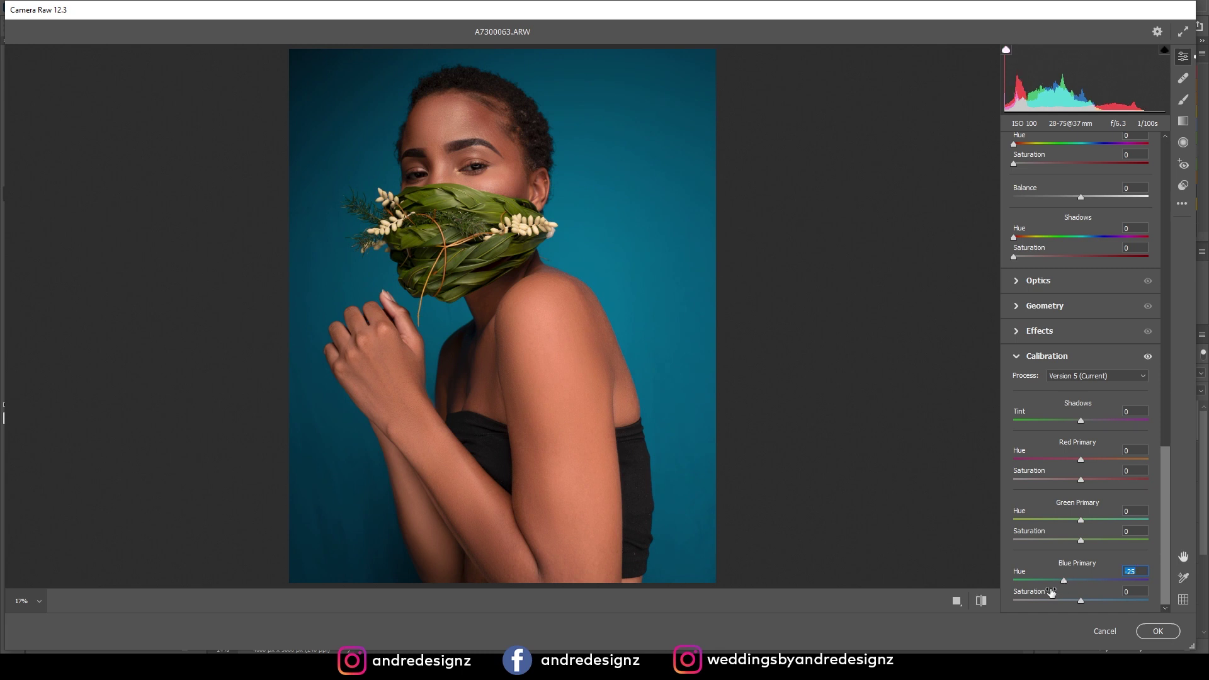
click(981, 601)
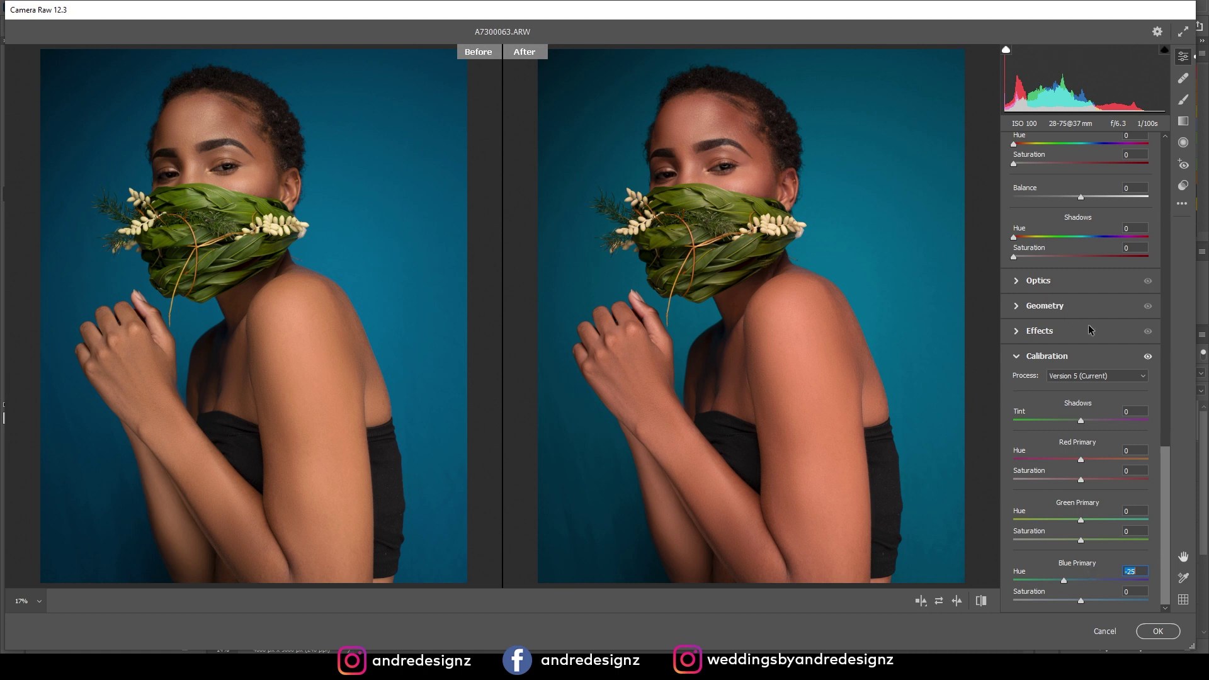
- Set Dehaze to +8, Shadows to +16 and Blacks to -20, fine-tune the Highlights, and apply the filter
scroll(1166, 462, up, 20)
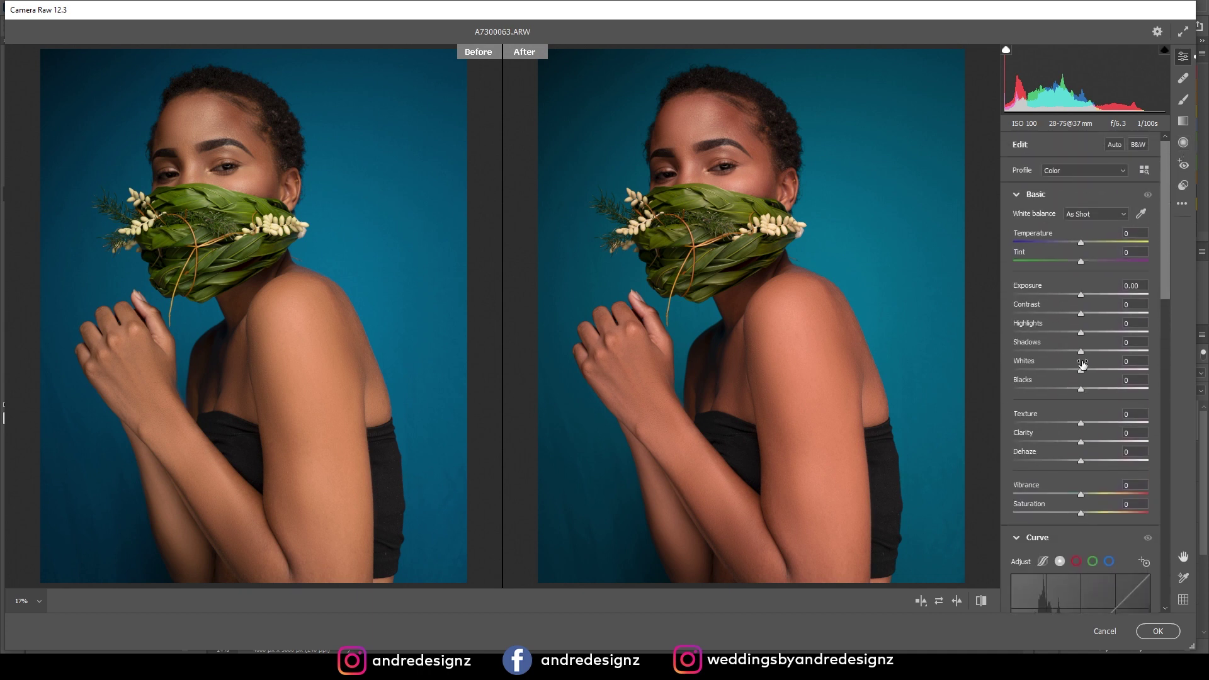
drag(1079, 464, 1087, 468)
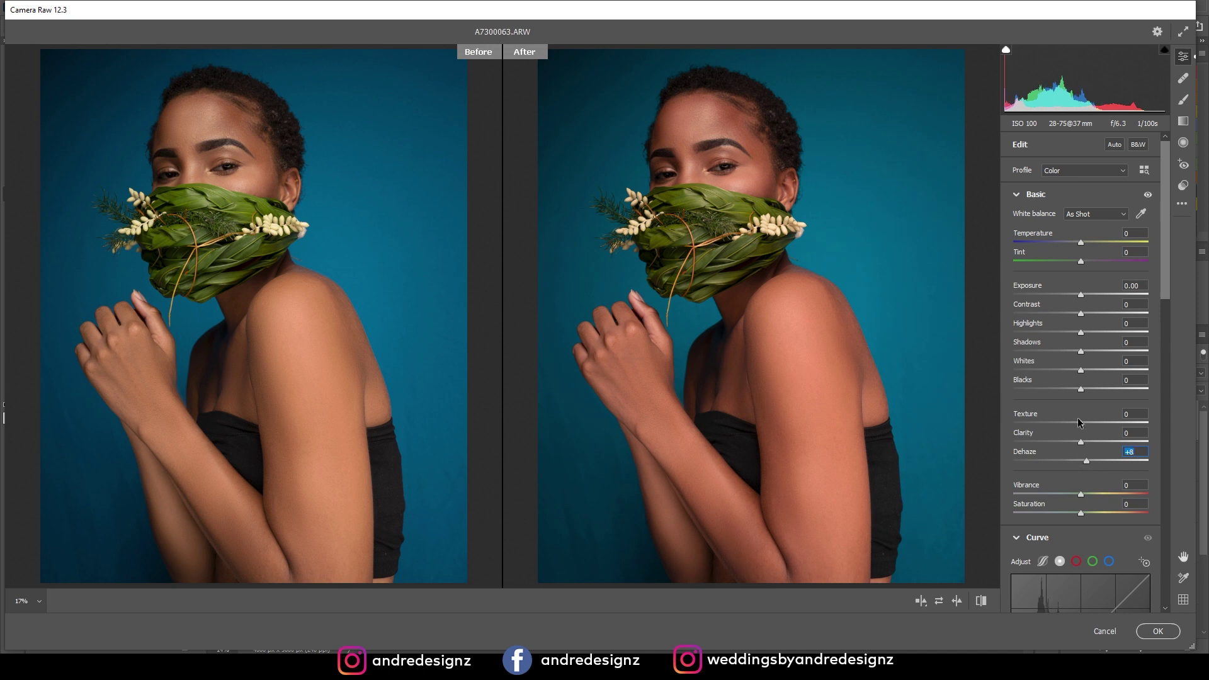
drag(1081, 353, 1067, 398)
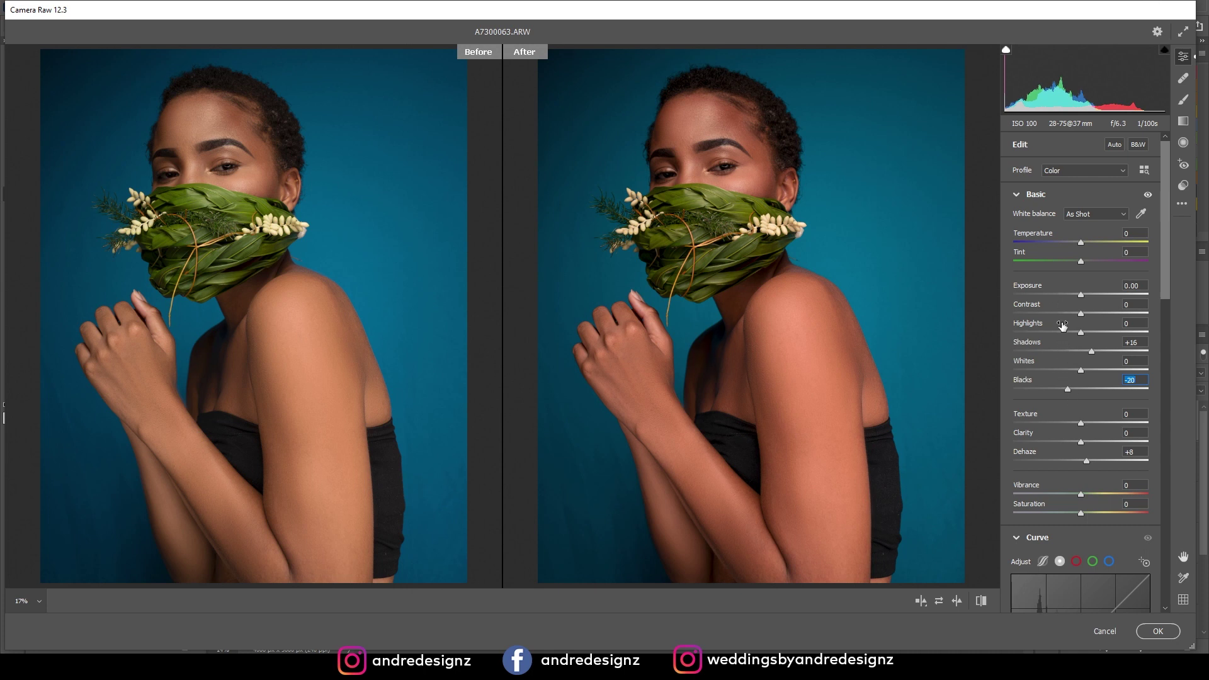
mouse_move(1077, 336)
mouse_down()
mouse_move(1059, 338)
mouse_move(1081, 341)
mouse_move(1065, 316)
mouse_move(1083, 318)
mouse_up()
click(1158, 631)
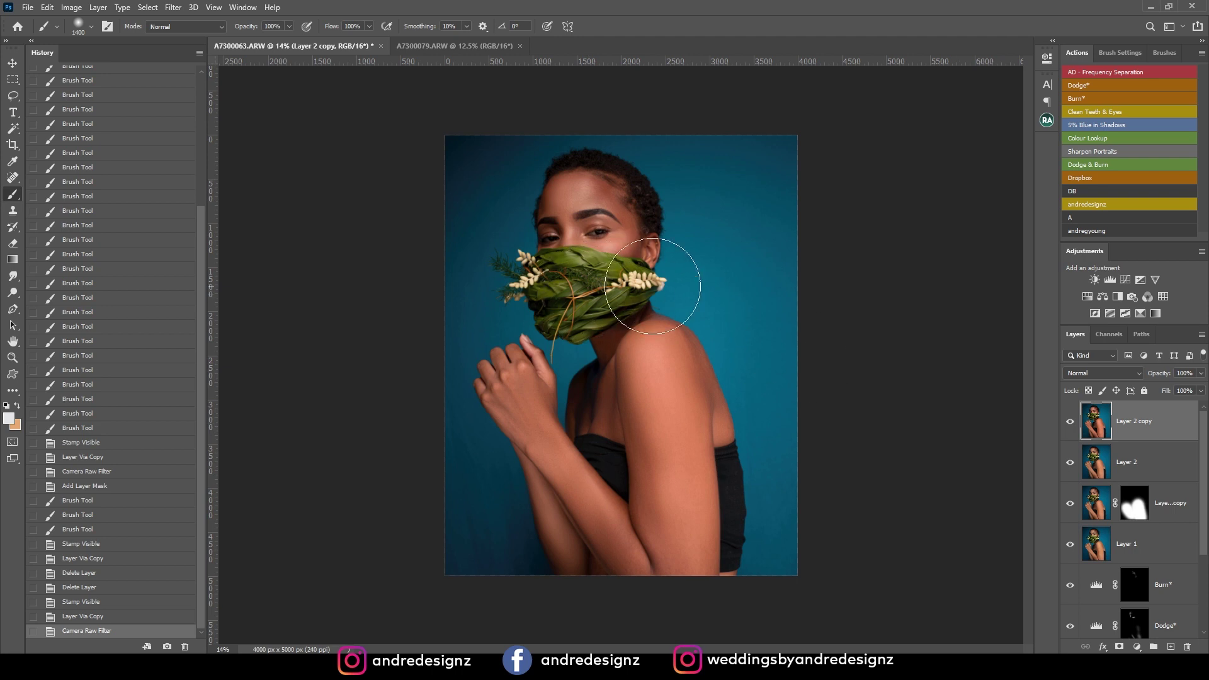
- Duplicate the color-calibrated layer and open the new copy in the Camera Raw filter
drag(1151, 425, 1170, 648)
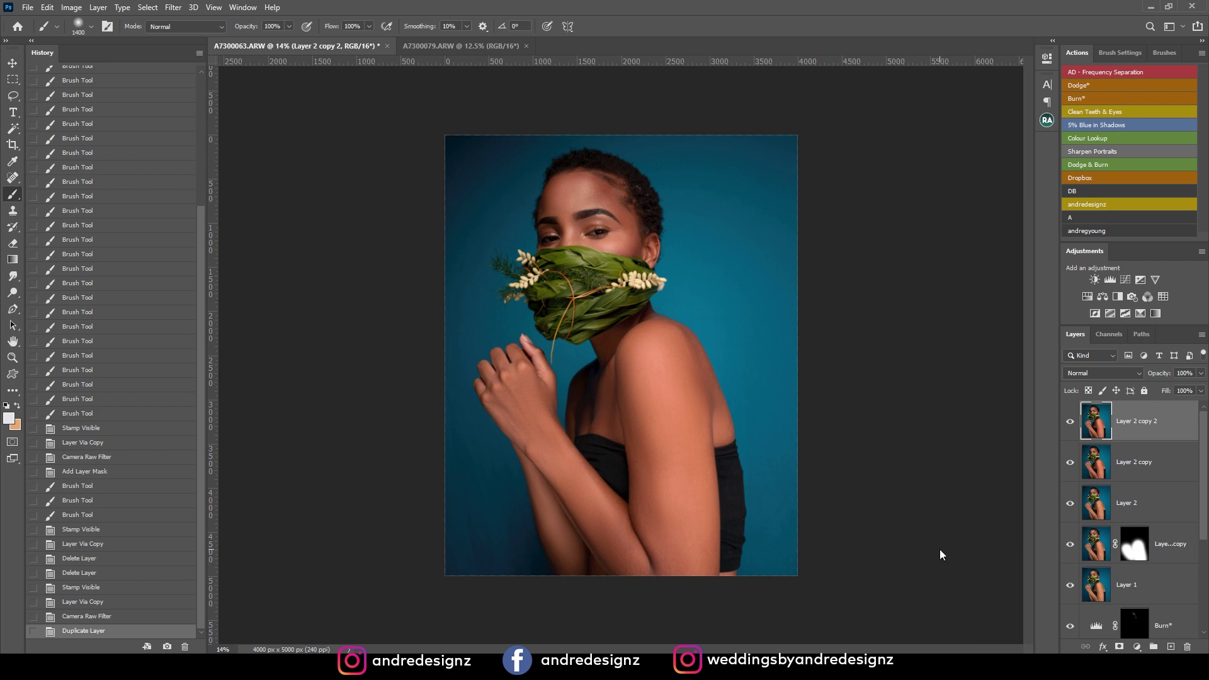
key(shift+ctrl+a)
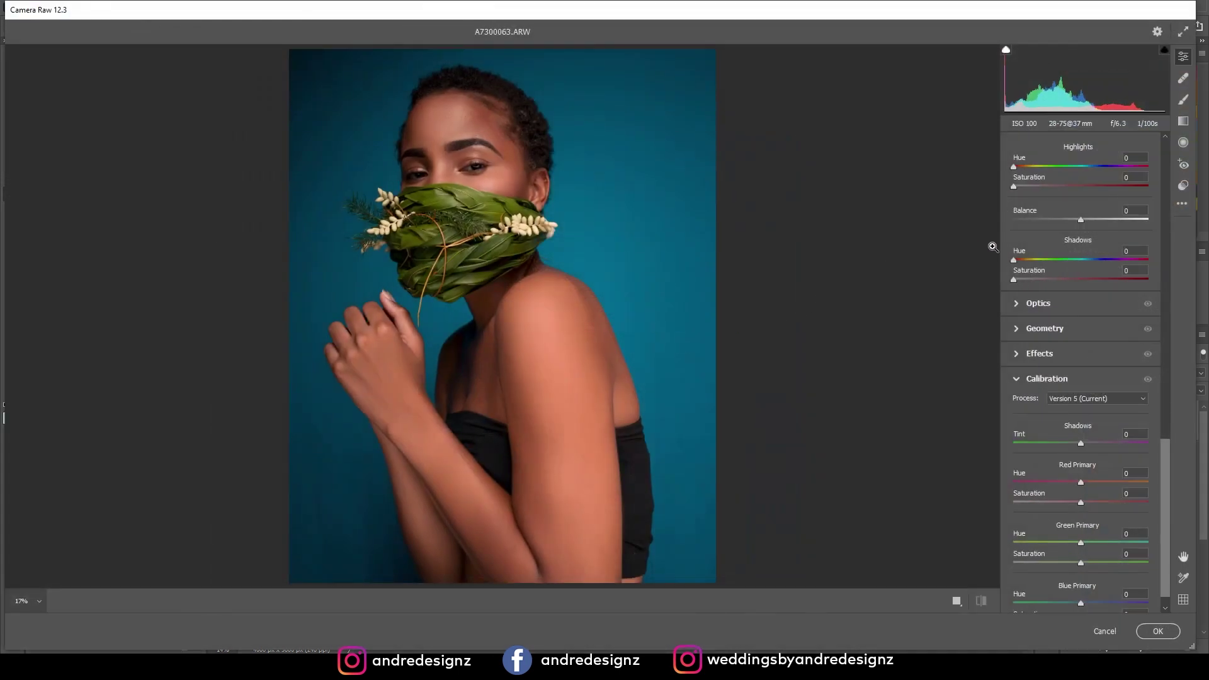
- Shift the Greens hue to +89 in the Color Mixer and adjust the Greens saturation and luminance
drag(1163, 468, 1157, 345)
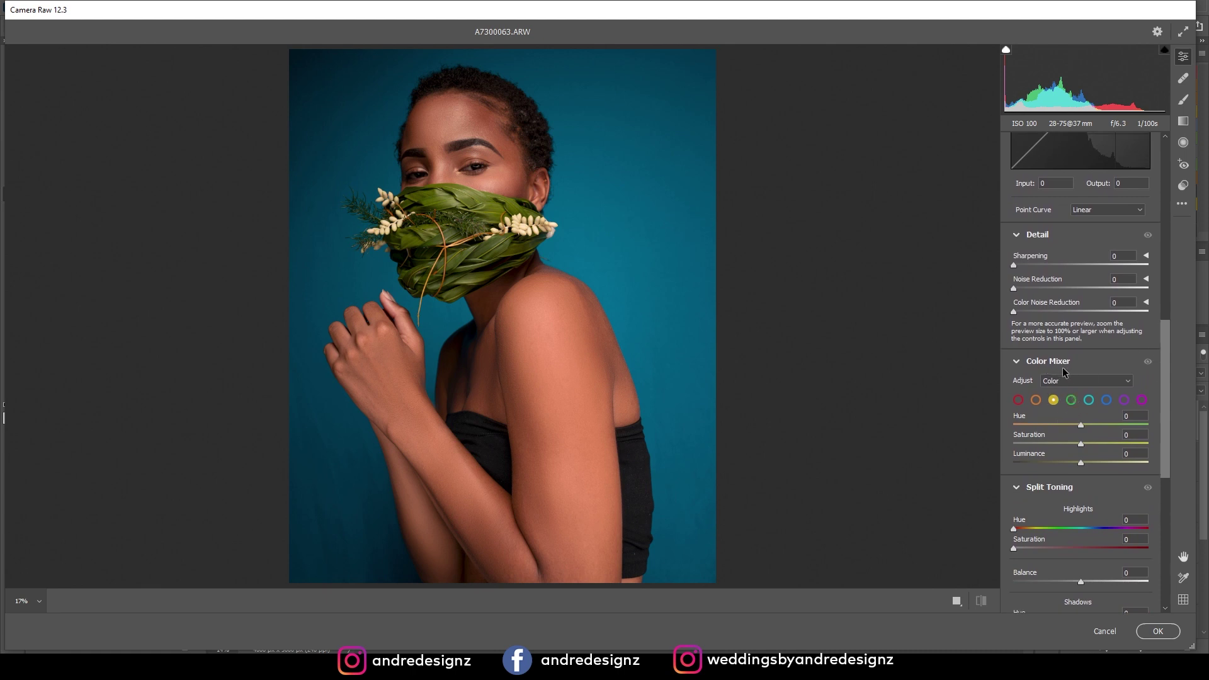
click(1070, 401)
drag(1082, 427, 1149, 431)
drag(1068, 436, 1154, 453)
drag(1167, 455, 1118, 465)
- Switch the Color Mixer to HSL, set the Yellows hue to -43 and the Greens hue to +100, and apply the filter
click(1077, 387)
click(1064, 392)
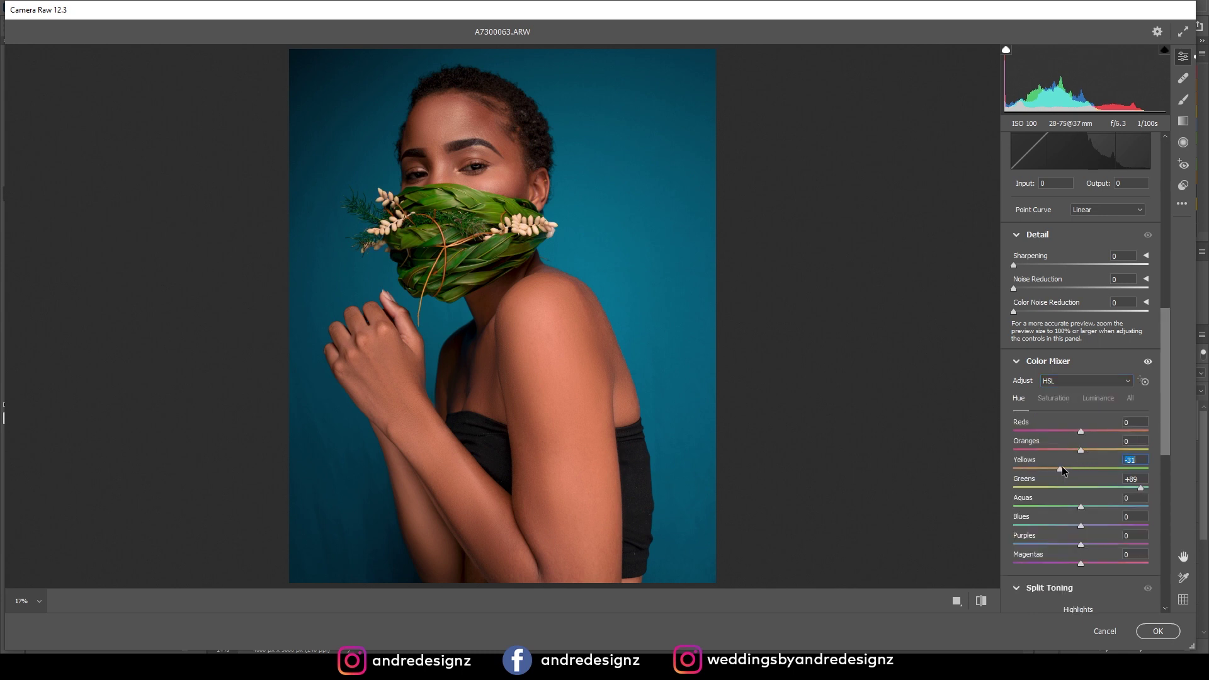
drag(1051, 466, 1053, 465)
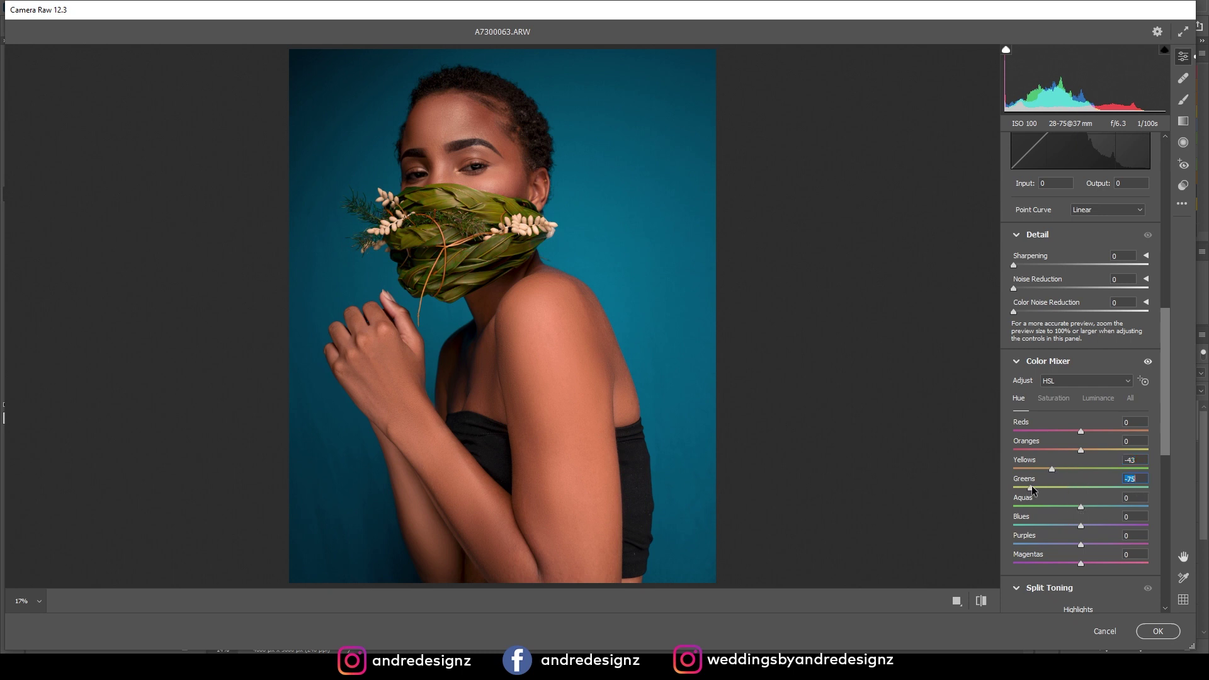
drag(1136, 492, 1167, 490)
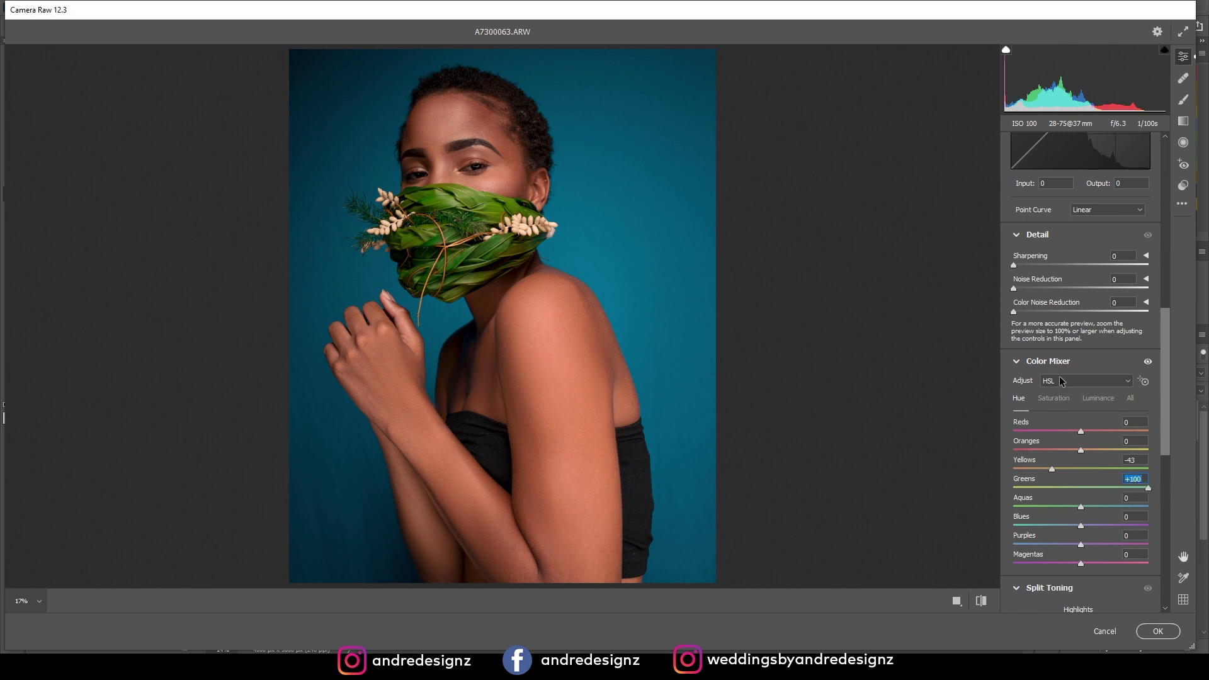
click(956, 600)
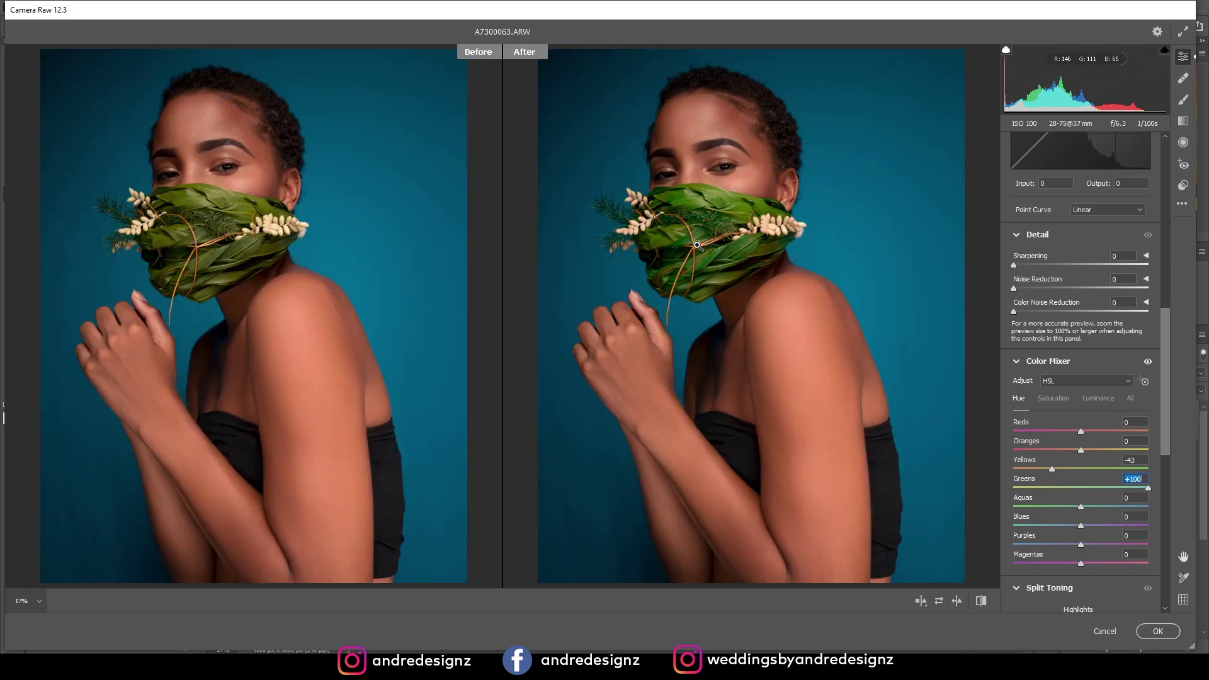
click(1166, 633)
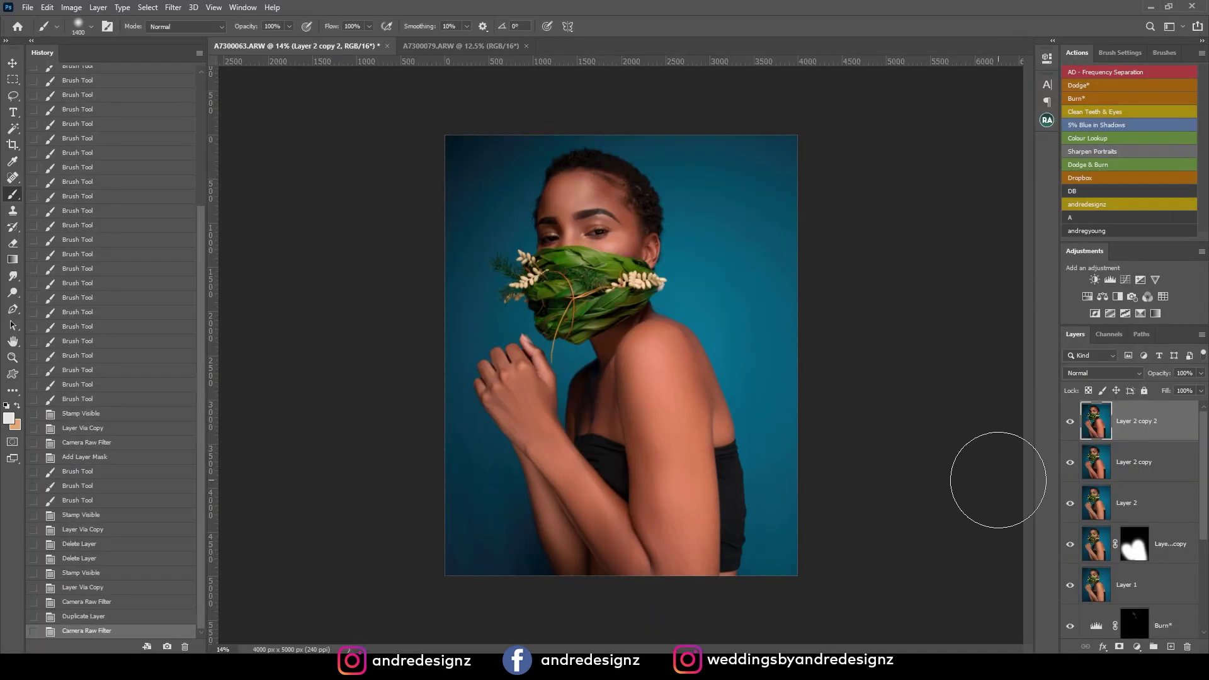
- Add a Curves adjustment layer with the midtones raised at input 104 and invert its mask to black
scroll(573, 199, up, 10)
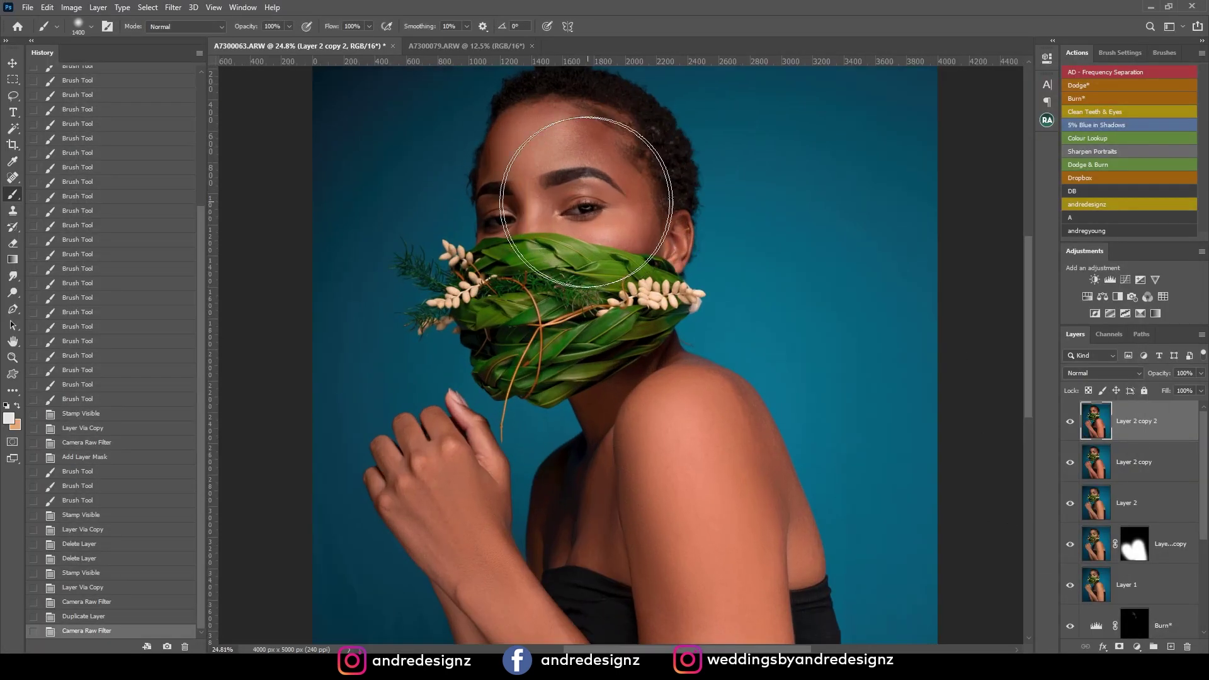
scroll(514, 208, down, 2)
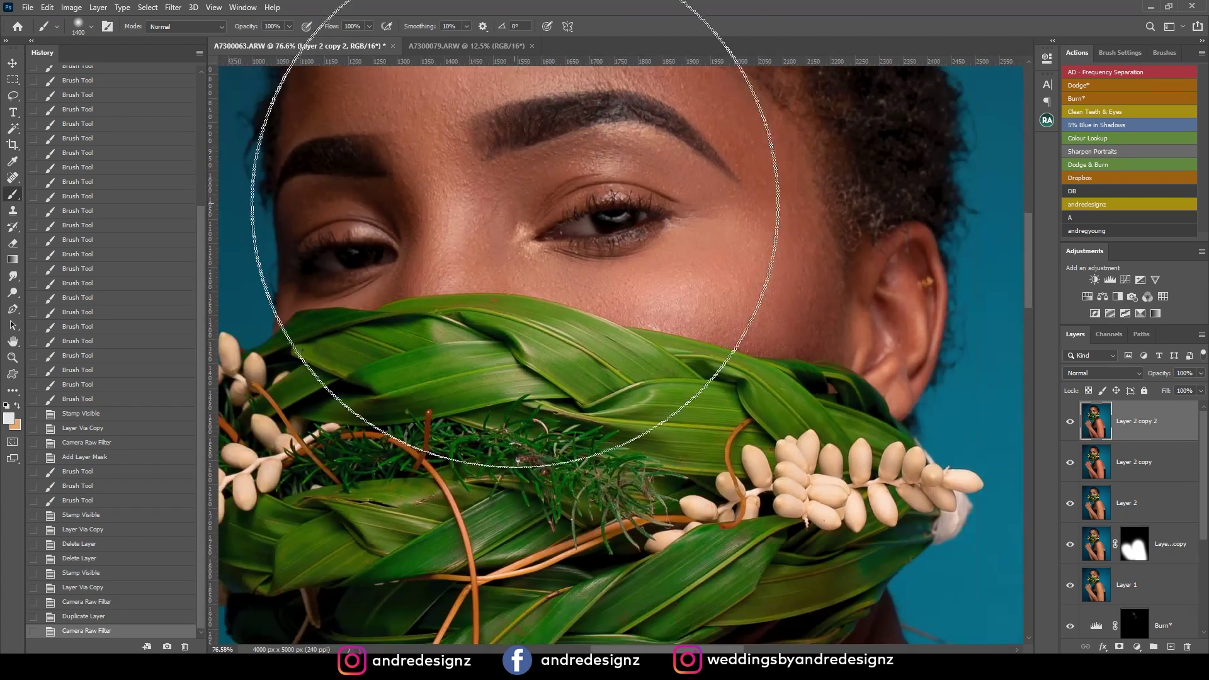
click(1124, 281)
drag(966, 174, 964, 153)
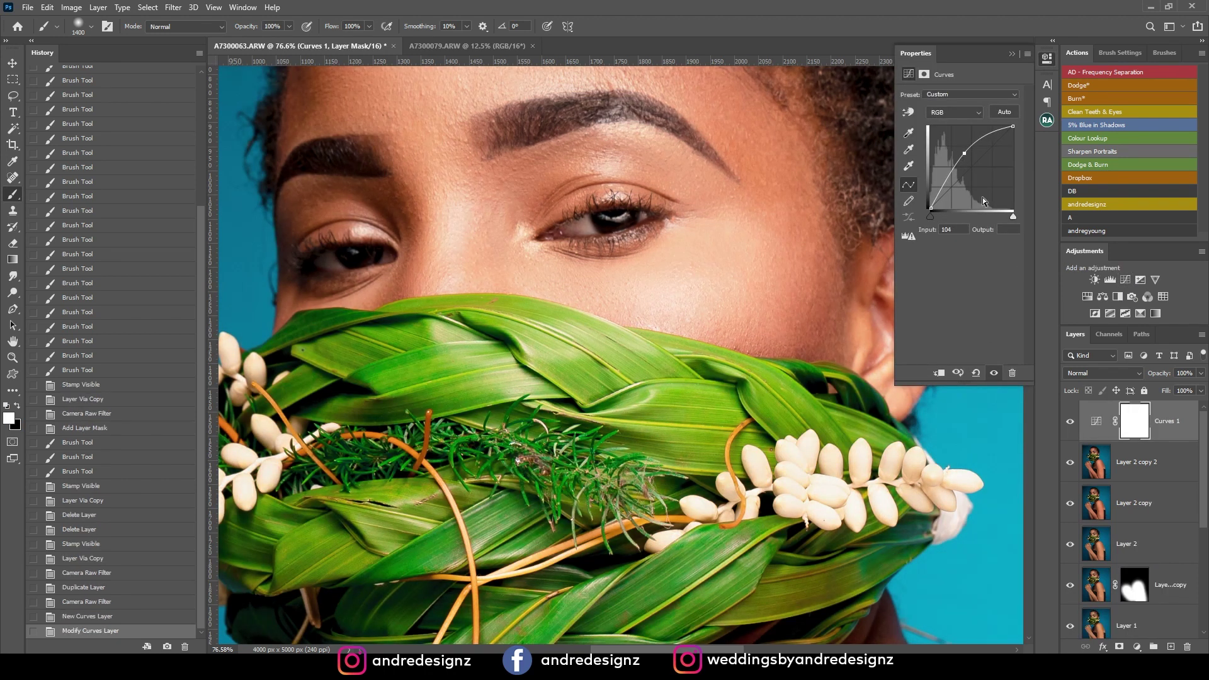
click(1137, 421)
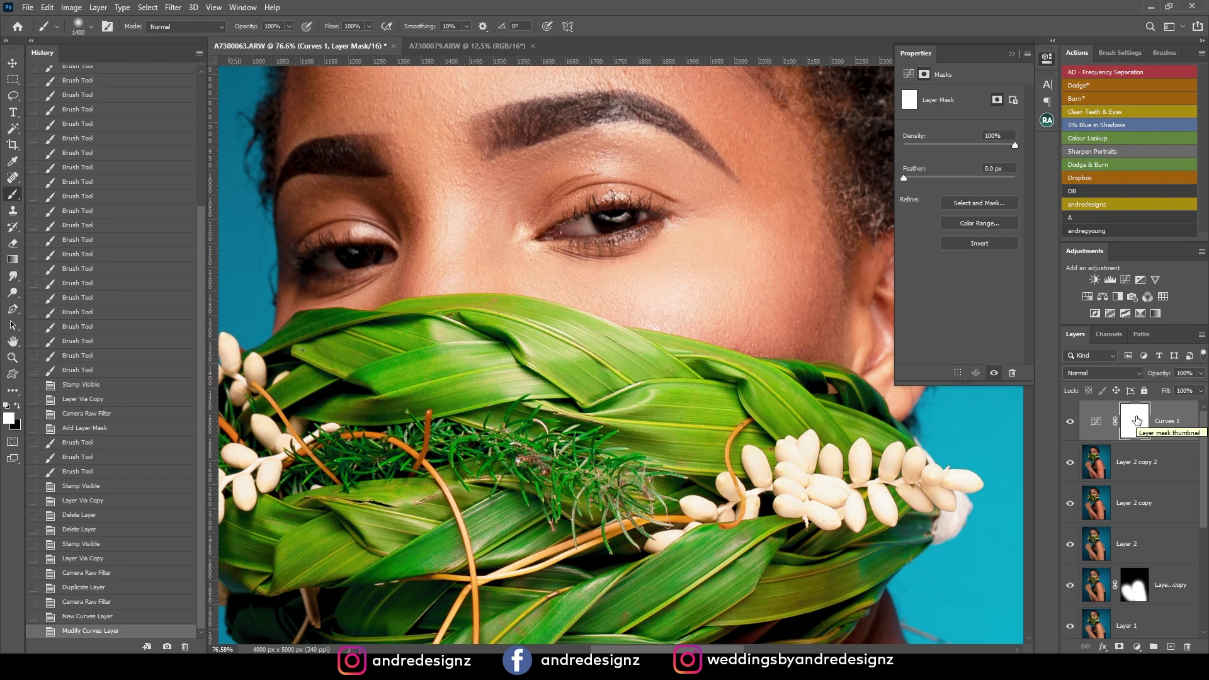
key(ctrl+i)
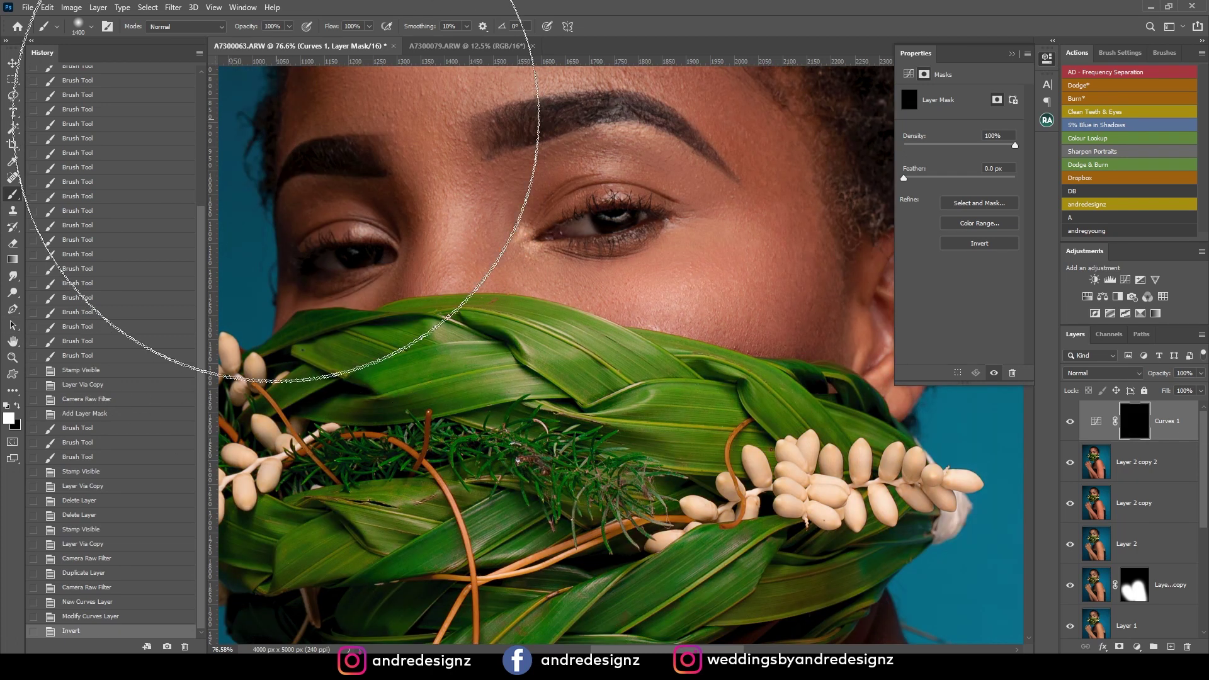
- Set the brush to 64% flow and size 45, and brighten both irises on the Curves mask
drag(369, 28, 348, 45)
key(bracketleft)
key(bracketleft)
key(bracketleft)
key(bracketleft)
key(bracketleft)
key(bracketleft)
key(bracketleft)
key(bracketleft)
key(bracketleft)
key(bracketleft)
key(bracketleft)
key(bracketleft)
key(bracketleft)
key(bracketleft)
key(bracketleft)
key(bracketleft)
key(bracketleft)
key(bracketleft)
key(bracketleft)
key(bracketleft)
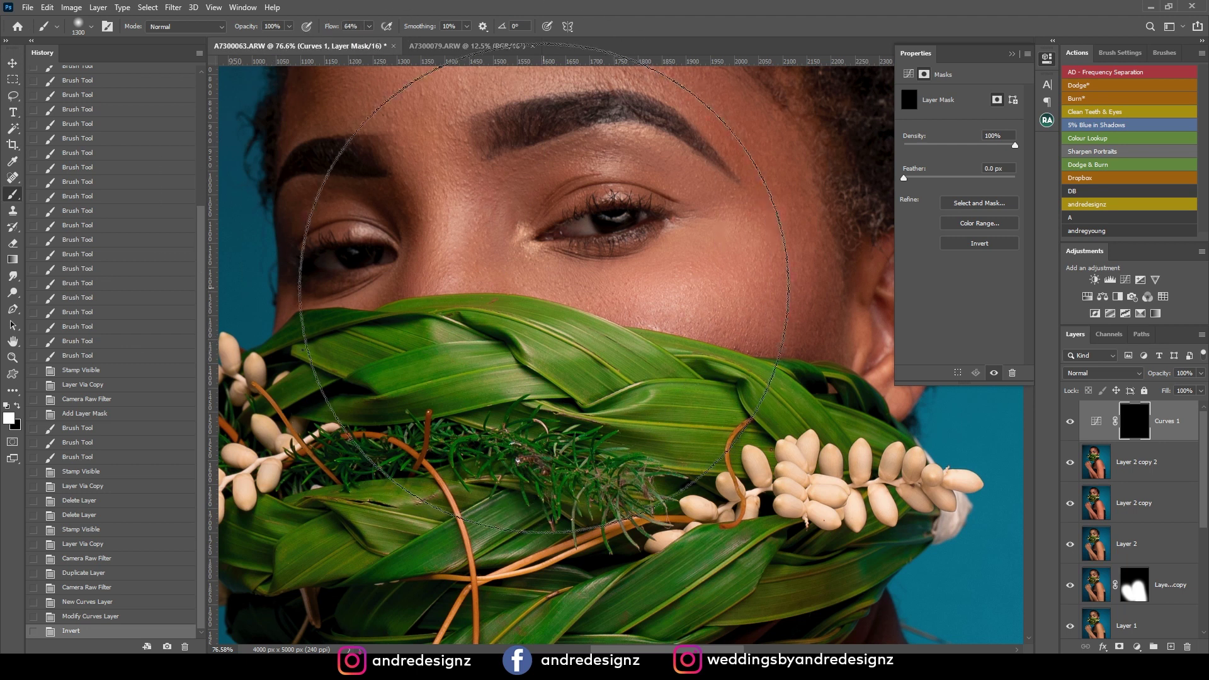
key(bracketleft)
key(bracketleft)
drag(625, 218, 615, 220)
mouse_move(615, 219)
mouse_down()
mouse_move(602, 220)
mouse_move(623, 221)
mouse_up()
click(592, 223)
click(591, 227)
click(595, 234)
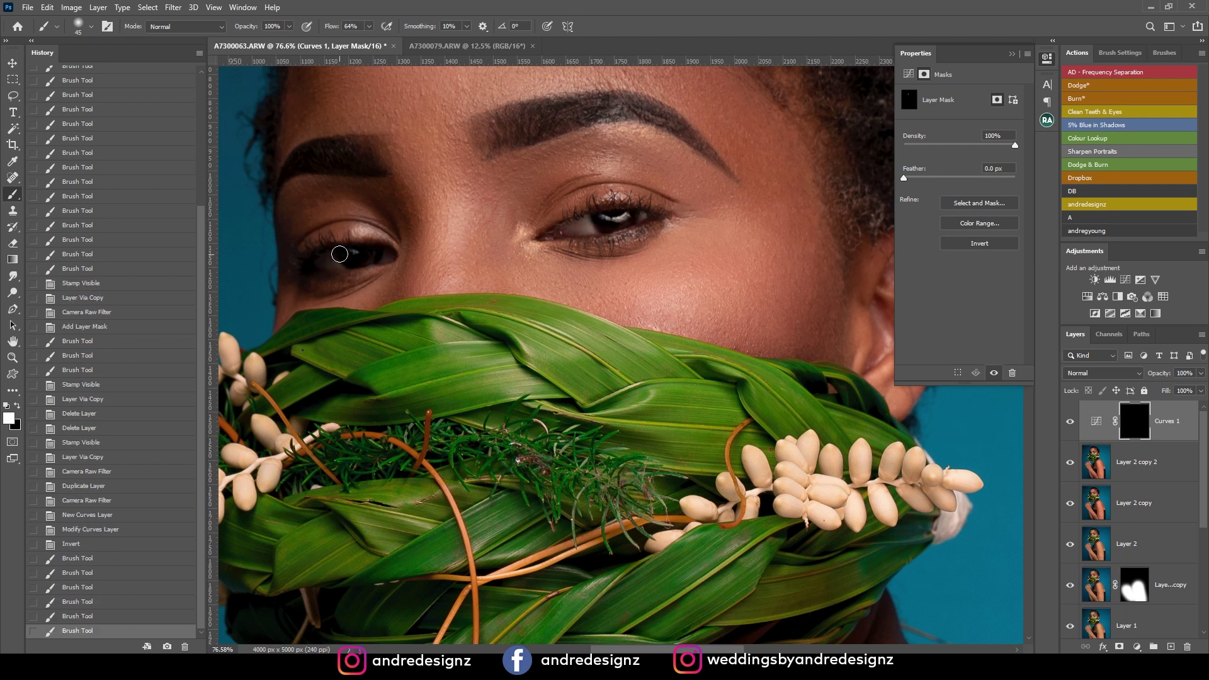
drag(374, 252, 364, 258)
drag(354, 259, 360, 271)
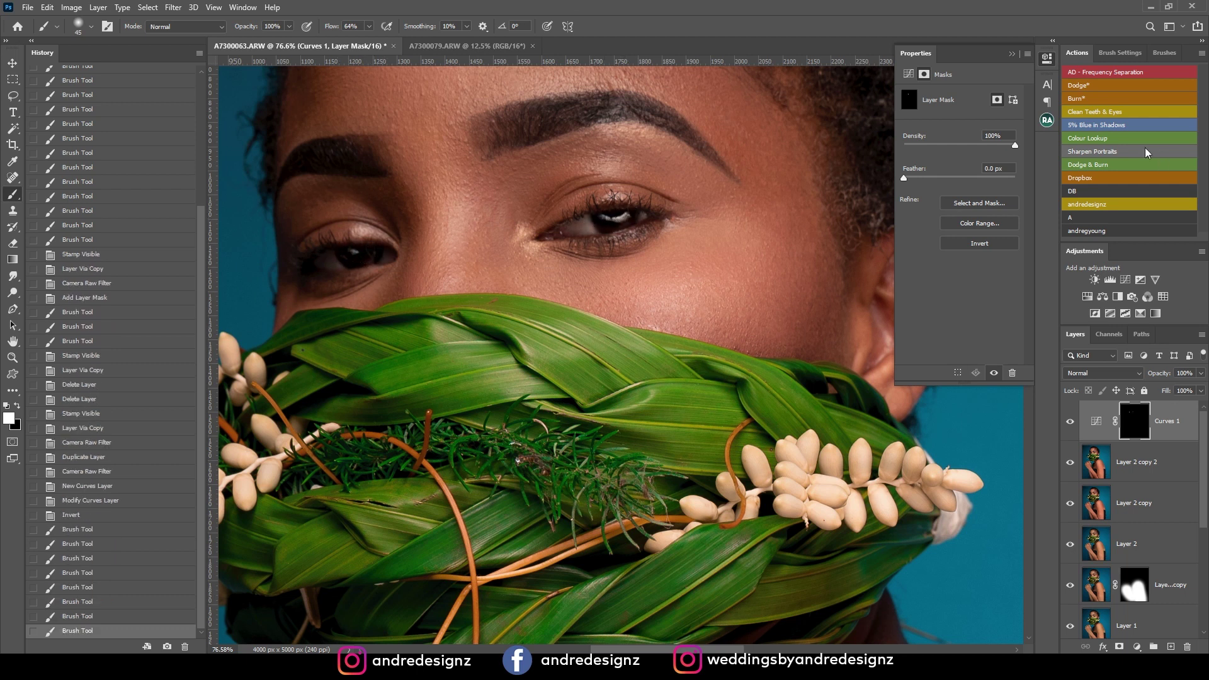
- Run the Clean Teeth & Eyes action and paint the whites of both eyes on its mask with the brush at 25% flow
click(1098, 111)
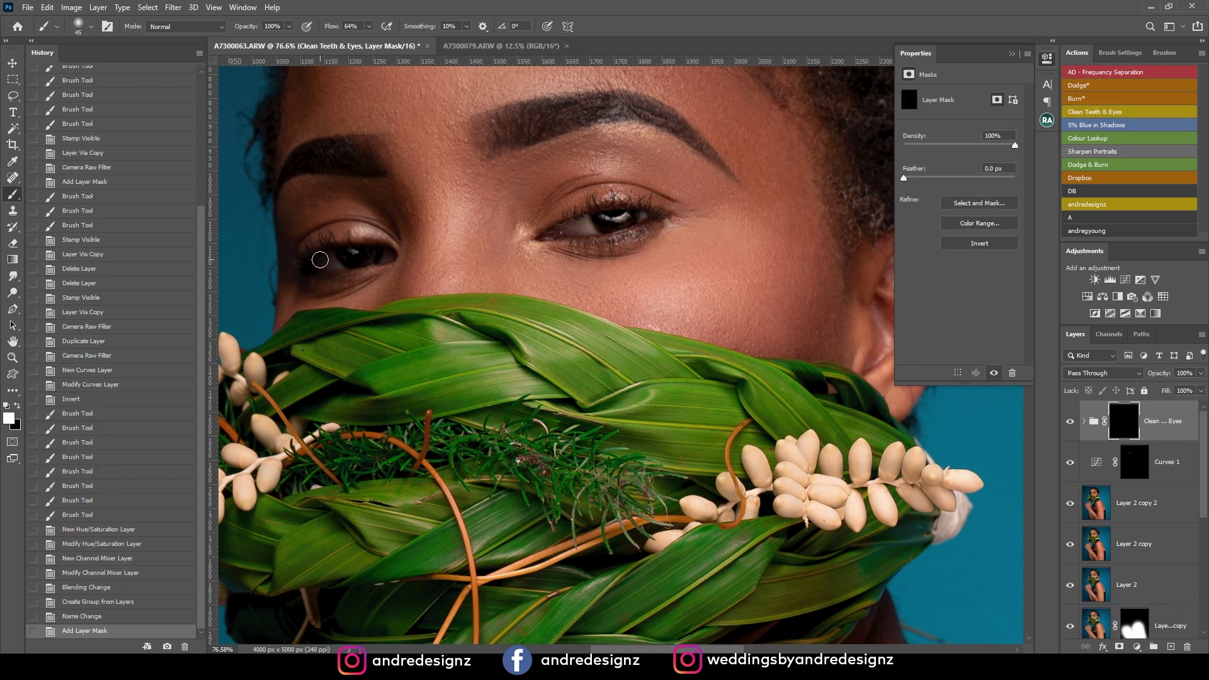
click(370, 26)
drag(369, 39, 345, 39)
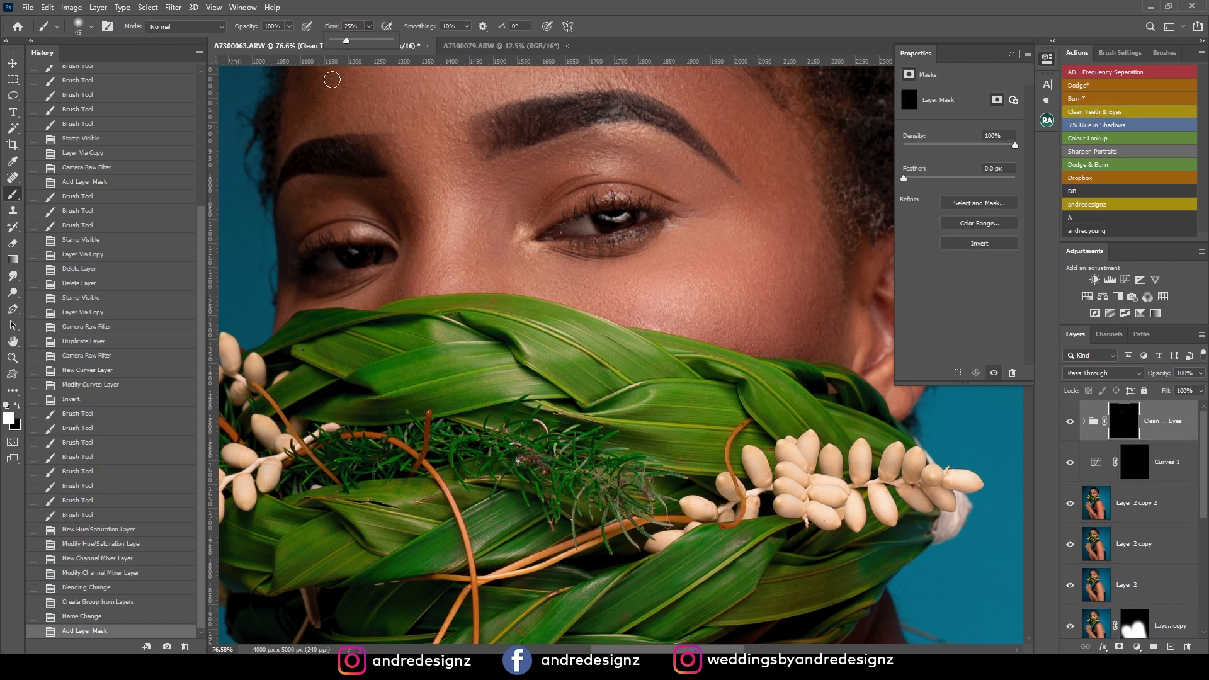
click(334, 262)
mouse_move(325, 266)
mouse_down()
mouse_move(328, 251)
mouse_move(383, 256)
mouse_up()
drag(562, 234, 589, 227)
drag(595, 230, 649, 217)
- Group the Clean Teeth & Eyes group with the Curves layer and toggle the new group's visibility to compare the eyes
scroll(643, 305, down, 3)
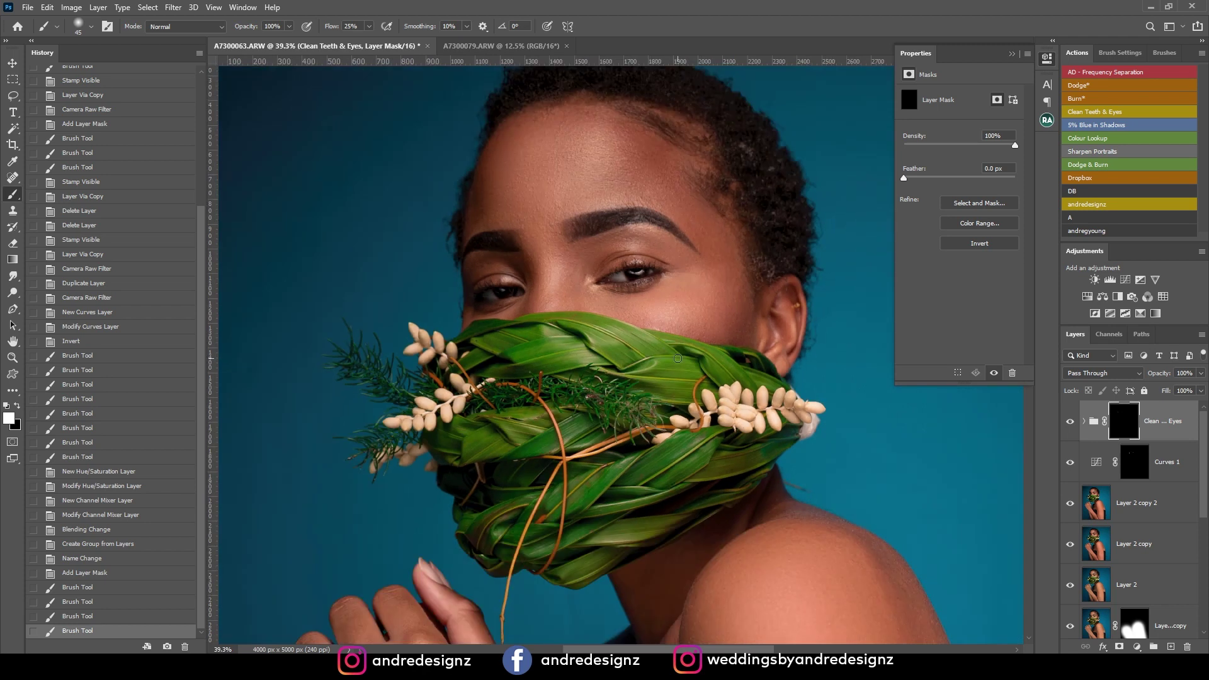
shift+click(1175, 465)
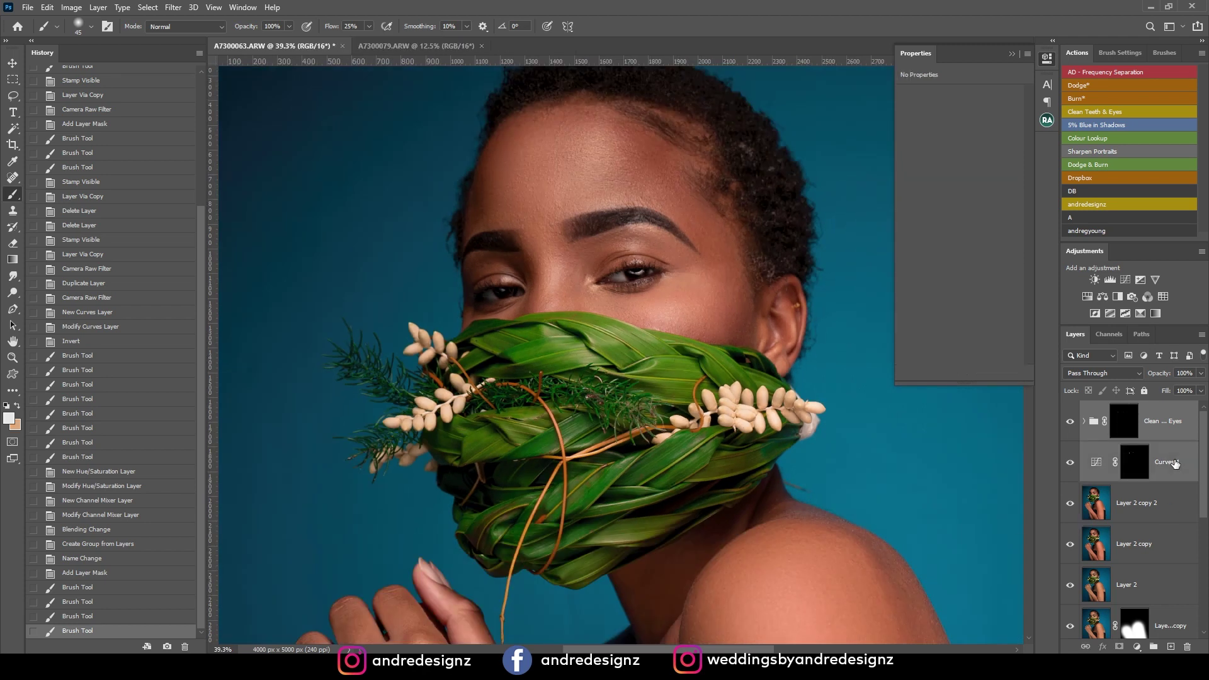
key(ctrl+g)
click(1071, 415)
click(1071, 409)
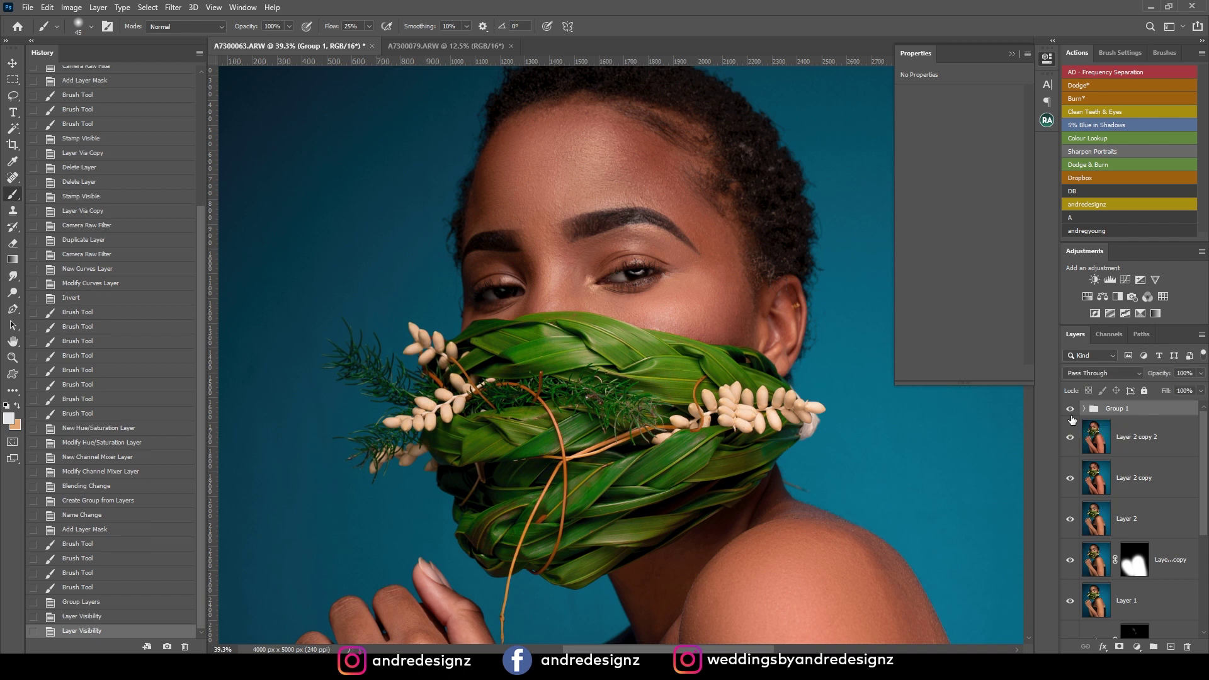
- Examine the whole retouched portrait at several zoom levels
scroll(746, 383, down, 2)
scroll(749, 381, down, 2)
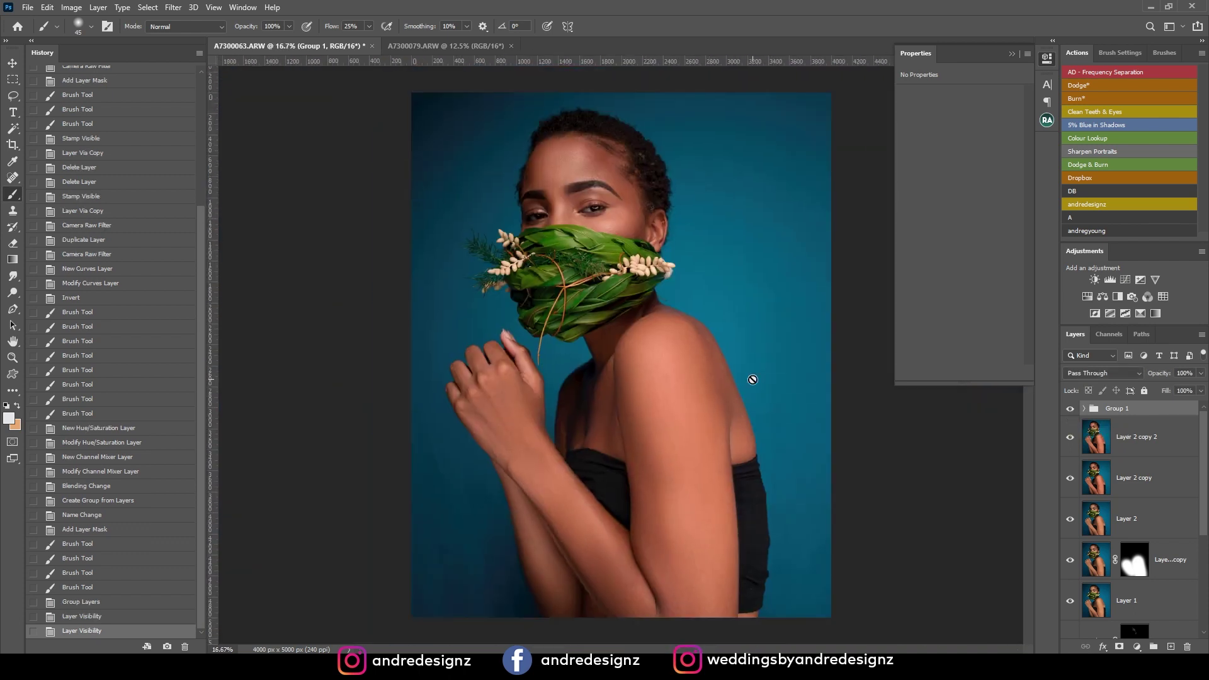
scroll(667, 437, down, 4)
scroll(671, 424, up, 3)
scroll(671, 422, down, 3)
scroll(671, 419, up, 3)
scroll(672, 419, up, 1)
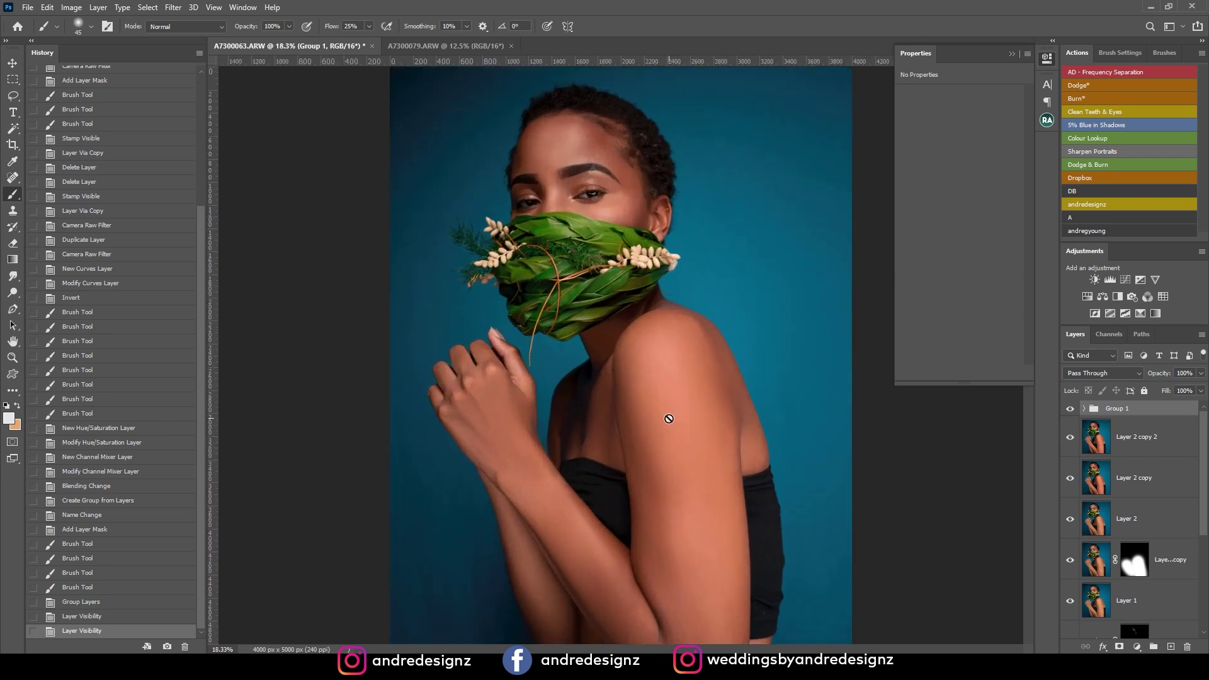
scroll(774, 252, down, 2)
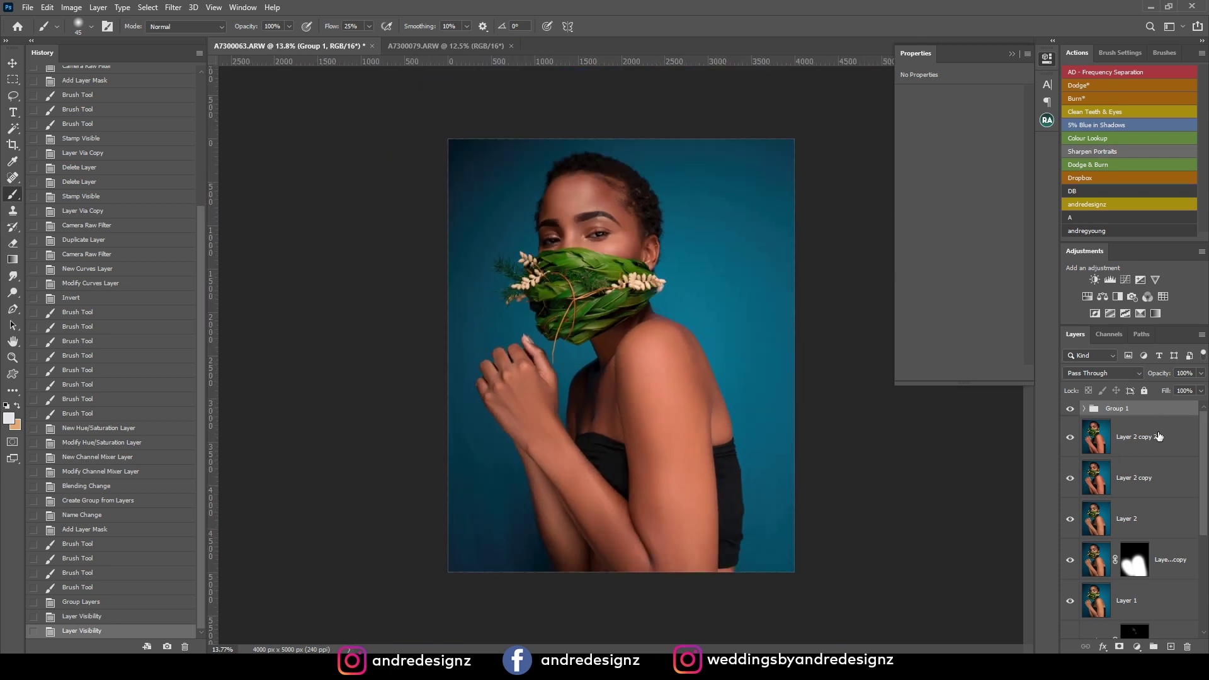
- Group all layers above the Background layer and stamp the visible image onto a new layer on top
scroll(1157, 434, down, 5)
shift+click(1163, 588)
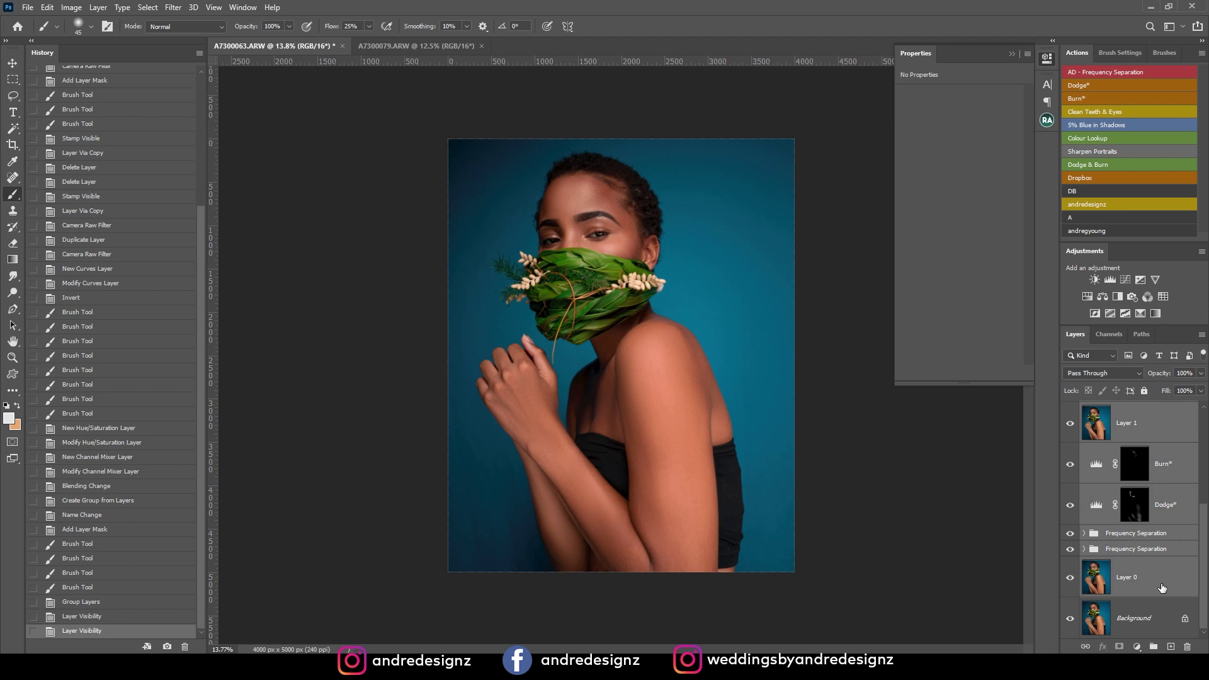
key(ctrl+g)
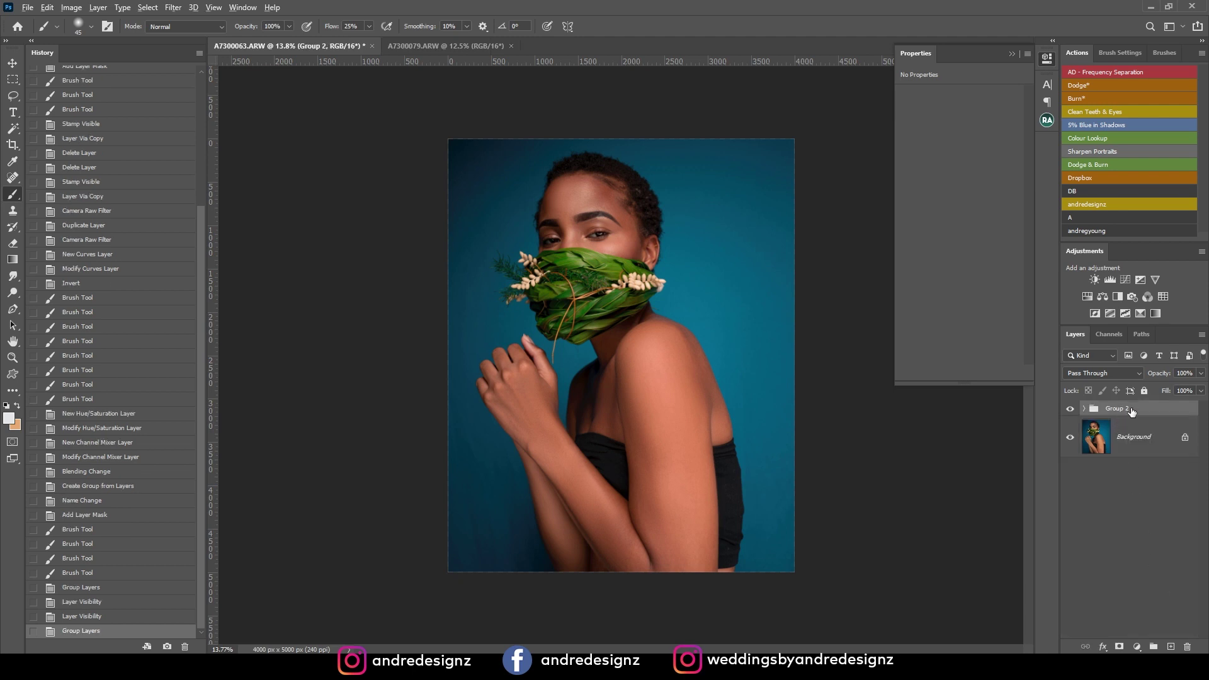
key(ctrl+shift+alt+e)
- Add an empty layer between the stamped layer and the group and fill it with teal sampled from the studio backdrop
click(1151, 450)
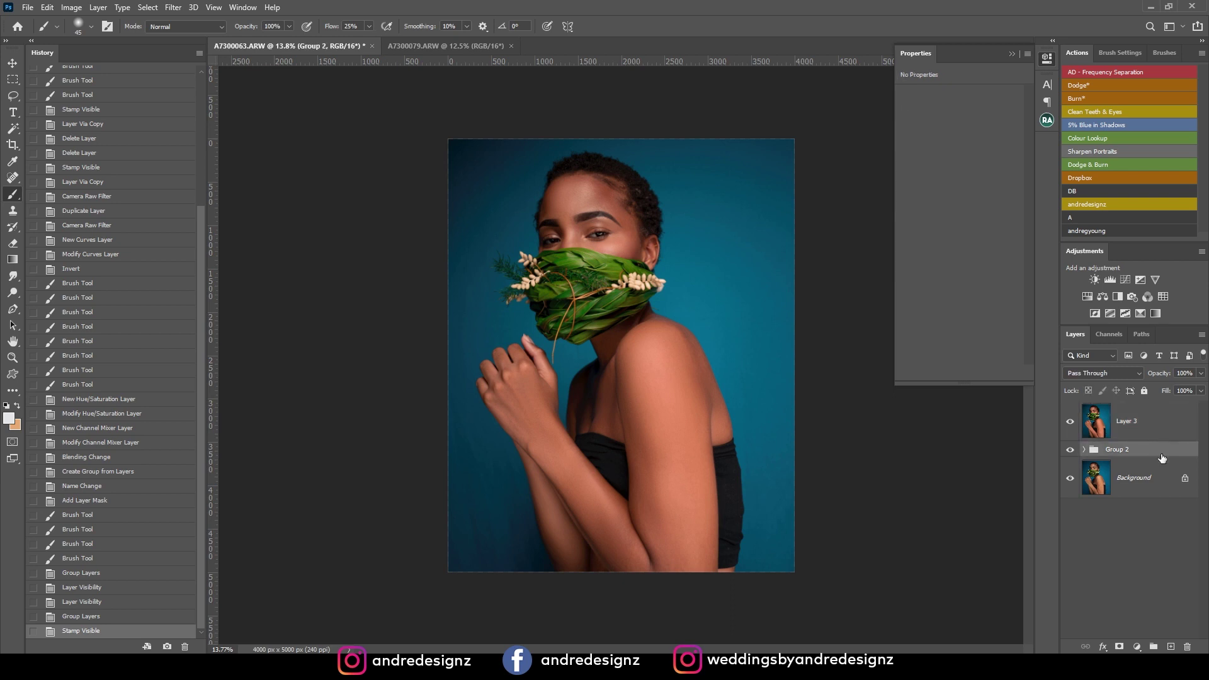
click(1173, 647)
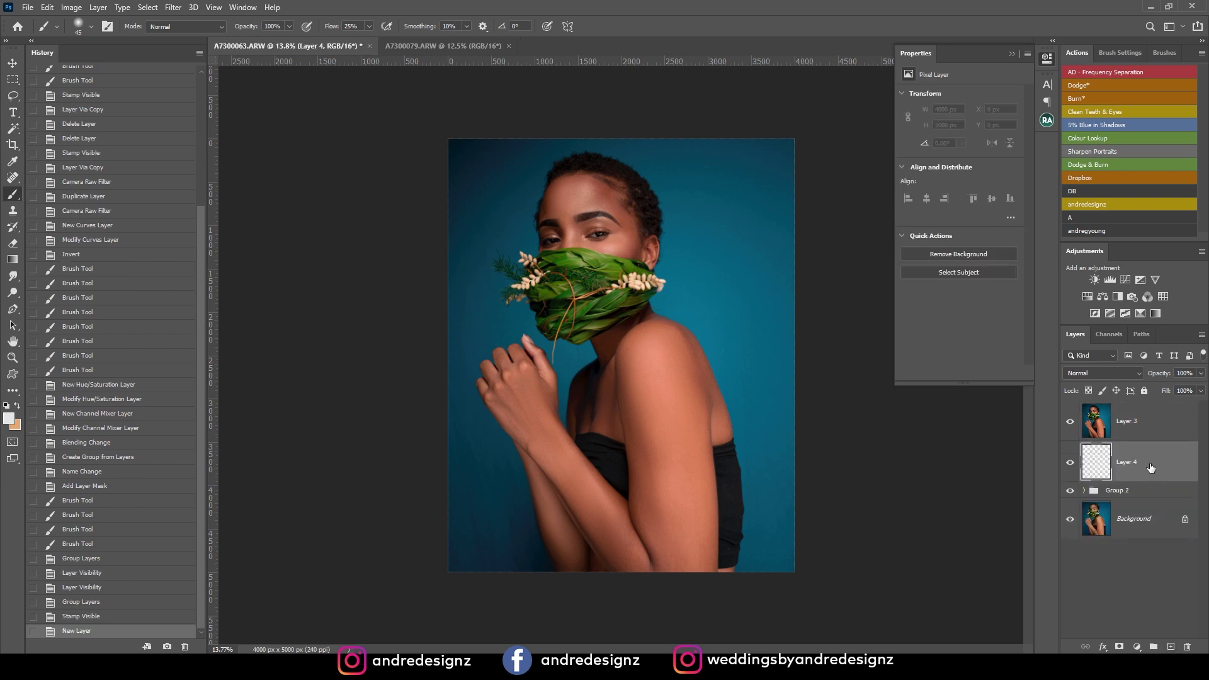
key(i)
click(715, 292)
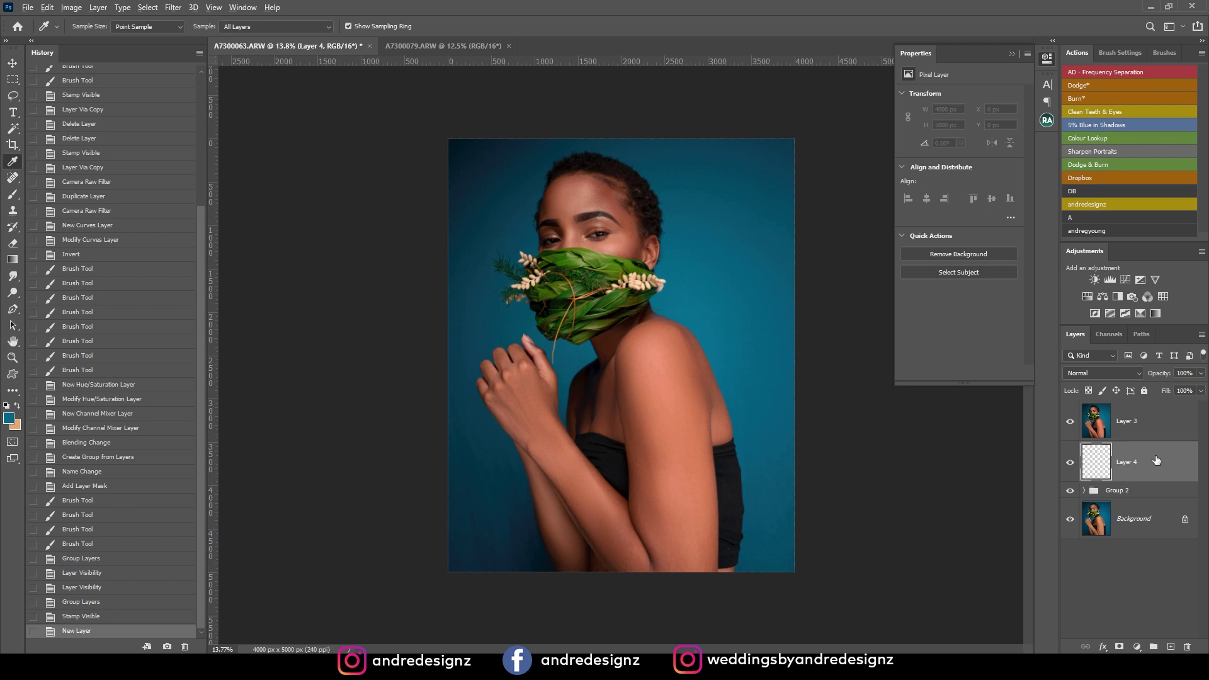
key(alt+BackSpace)
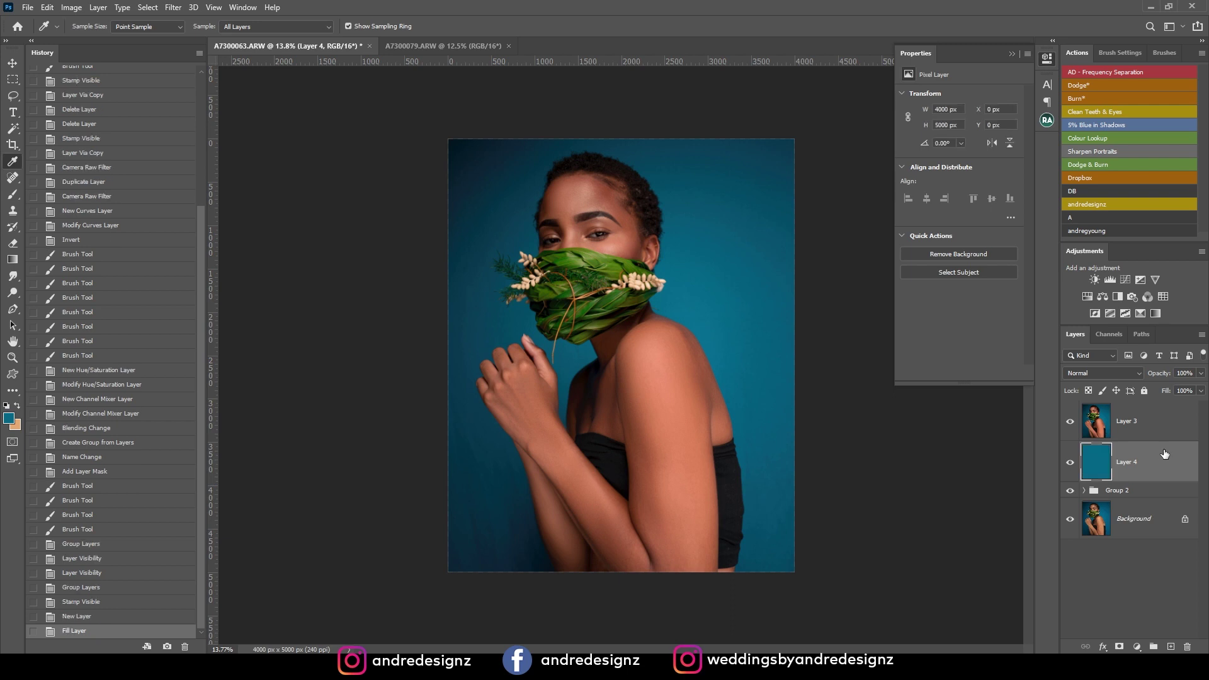
- Run the Remove Background quick action on the stamped portrait layer, Layer 3
click(1173, 414)
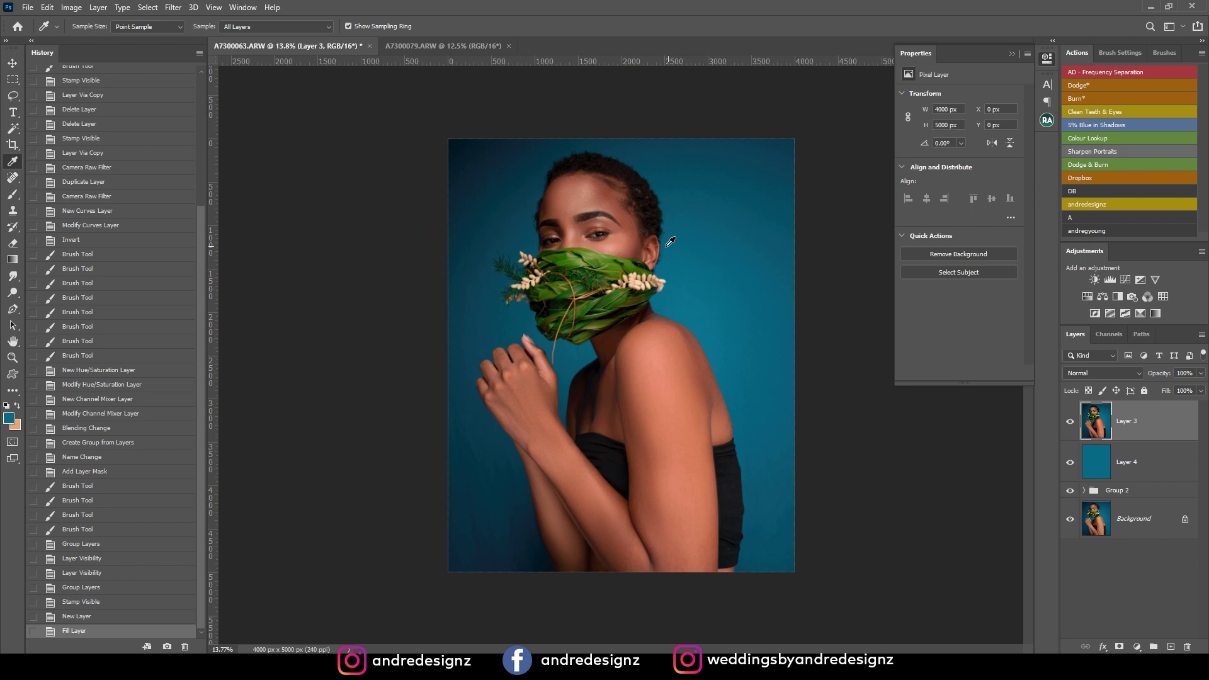
scroll(537, 294, up, 10)
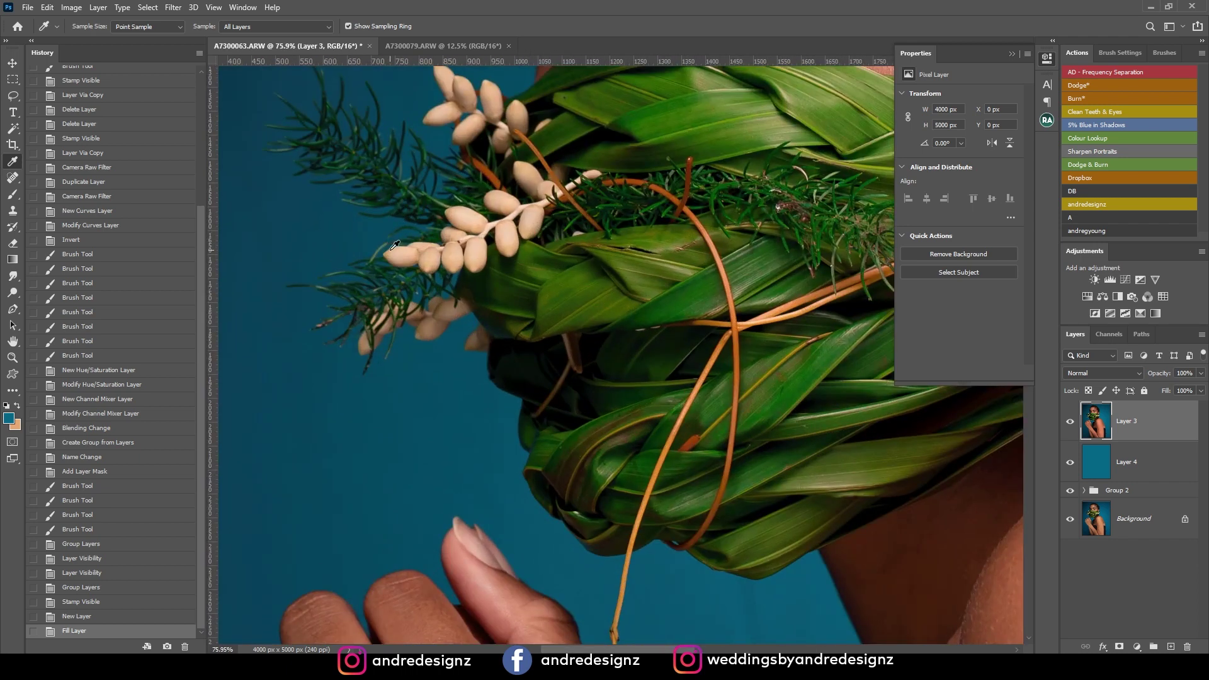
scroll(395, 245, down, 6)
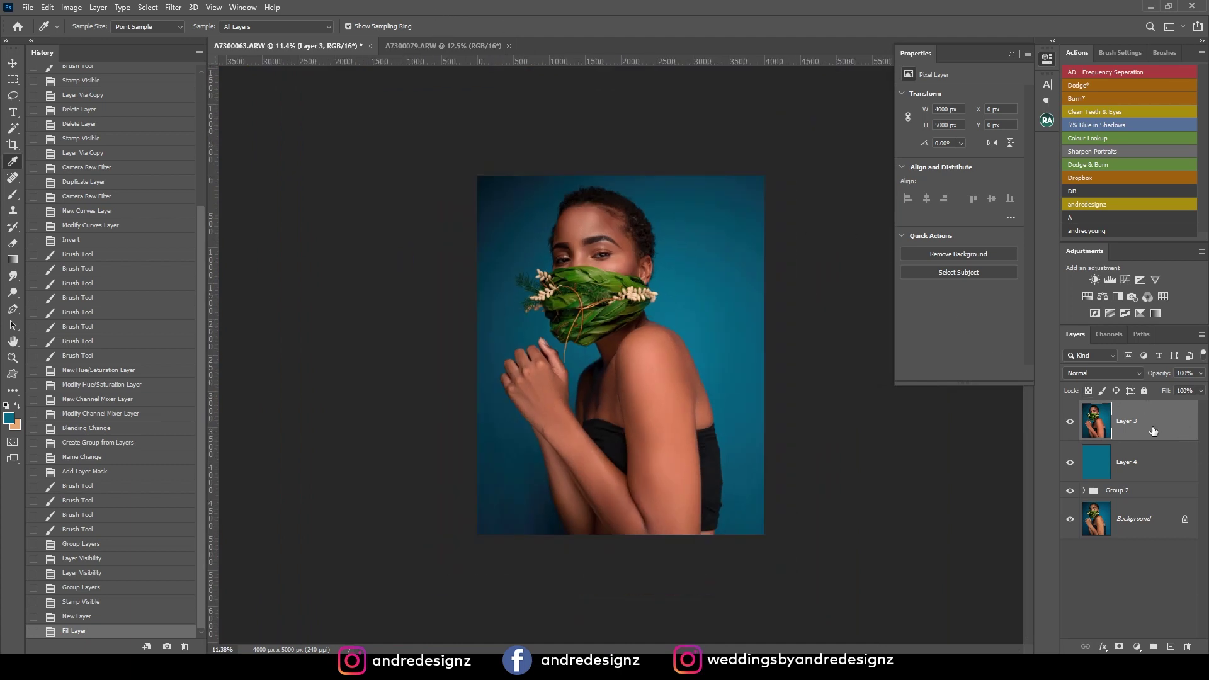
click(243, 8)
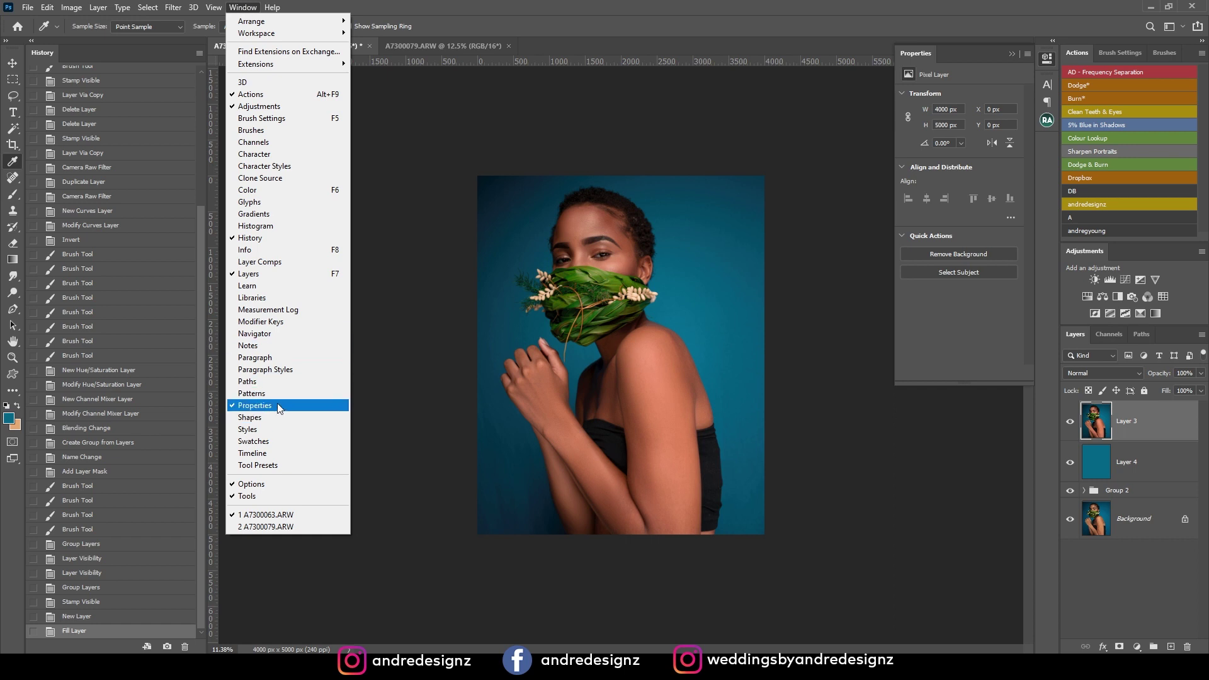
click(979, 66)
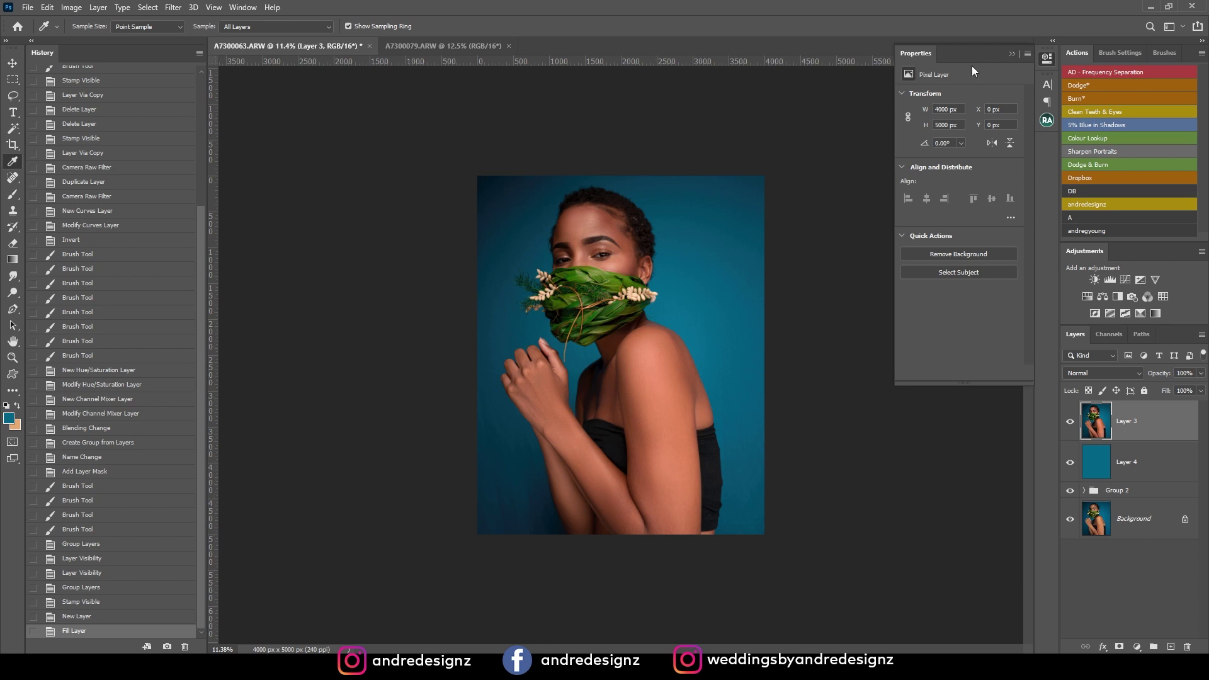
click(965, 253)
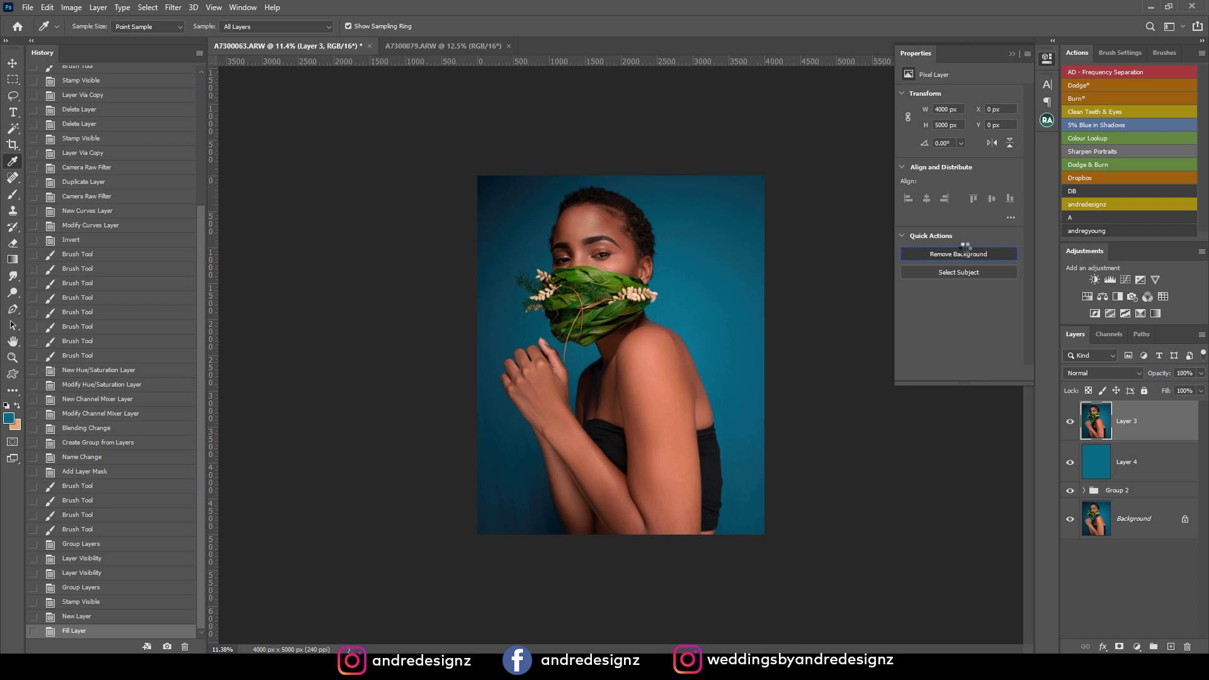
- Check the cutout edges around the fern sprigs and open the Layer 3 mask in Select and Mask
scroll(534, 259, up, 10)
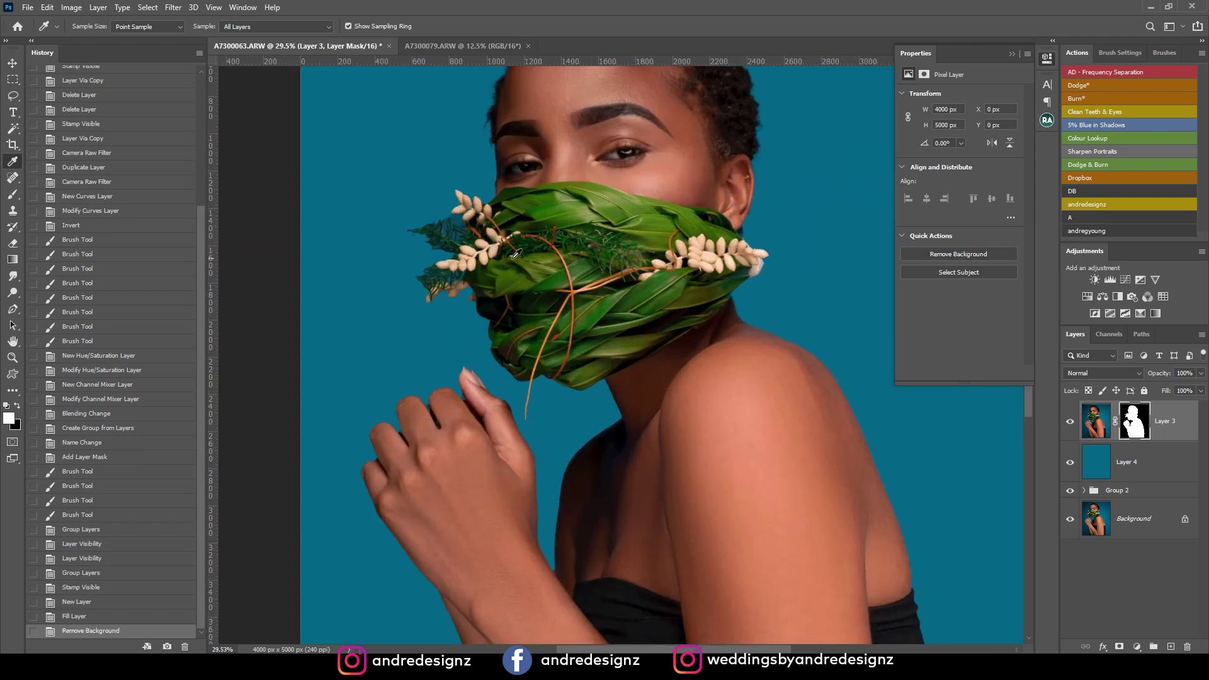
scroll(468, 267, up, 10)
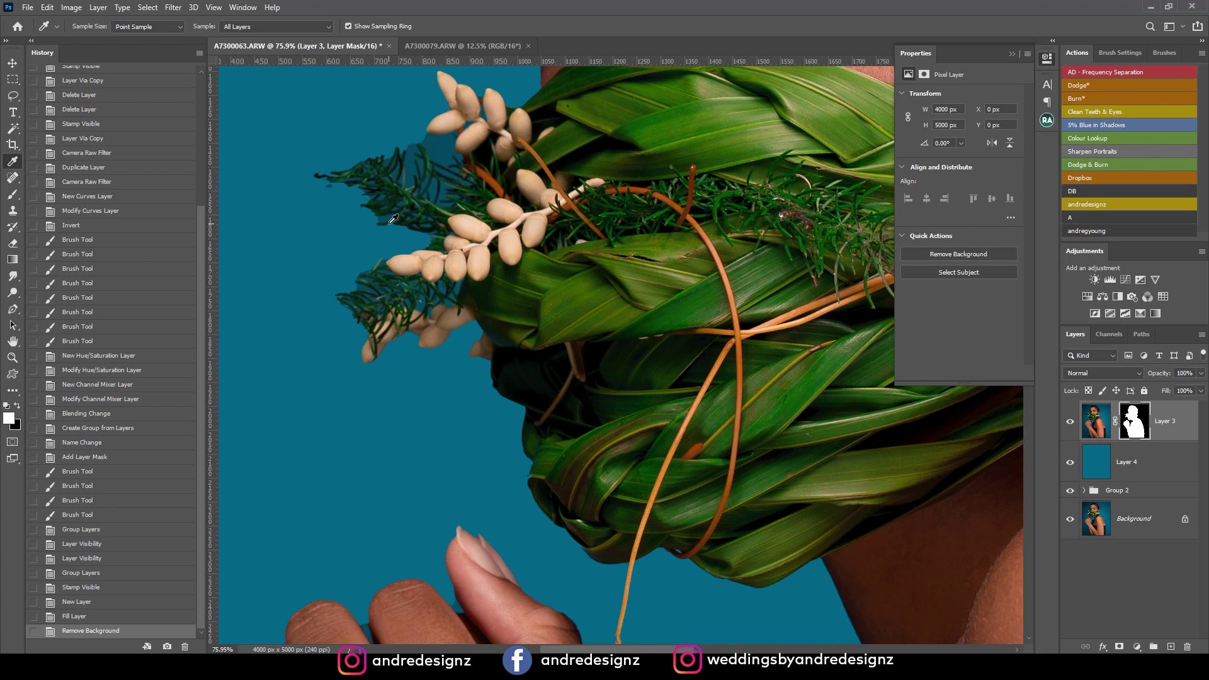
scroll(476, 181, down, 5)
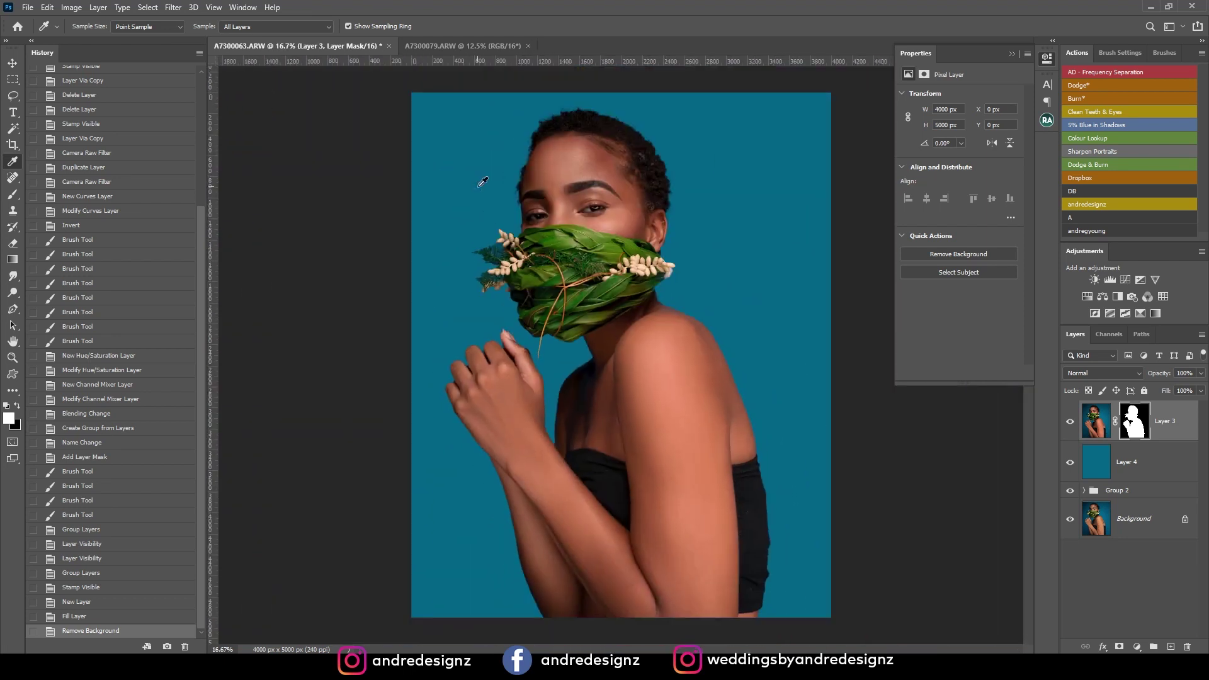
scroll(485, 178, up, 5)
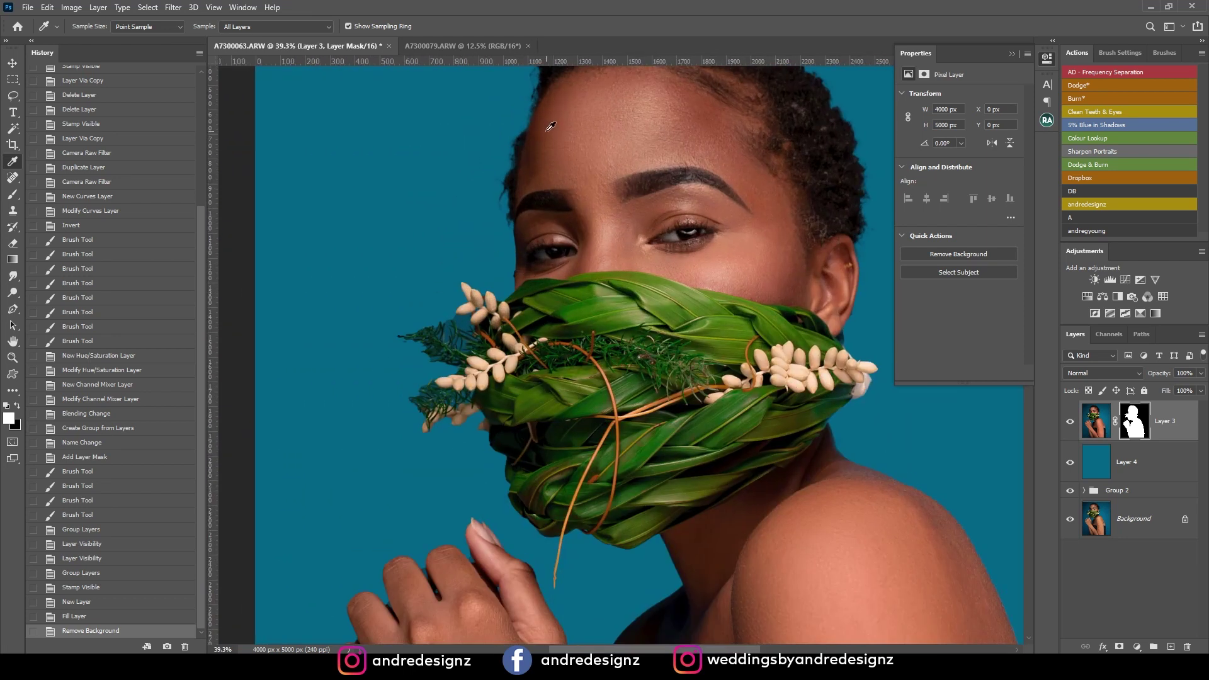
scroll(477, 313, up, 3)
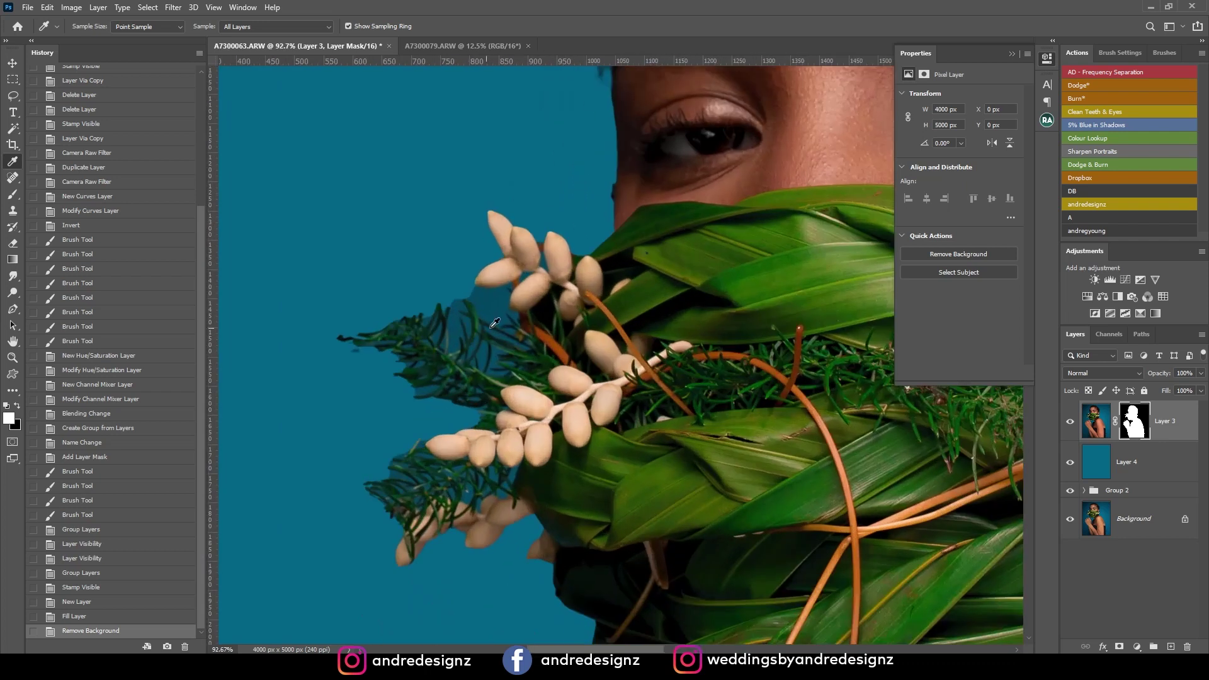
scroll(524, 307, down, 3)
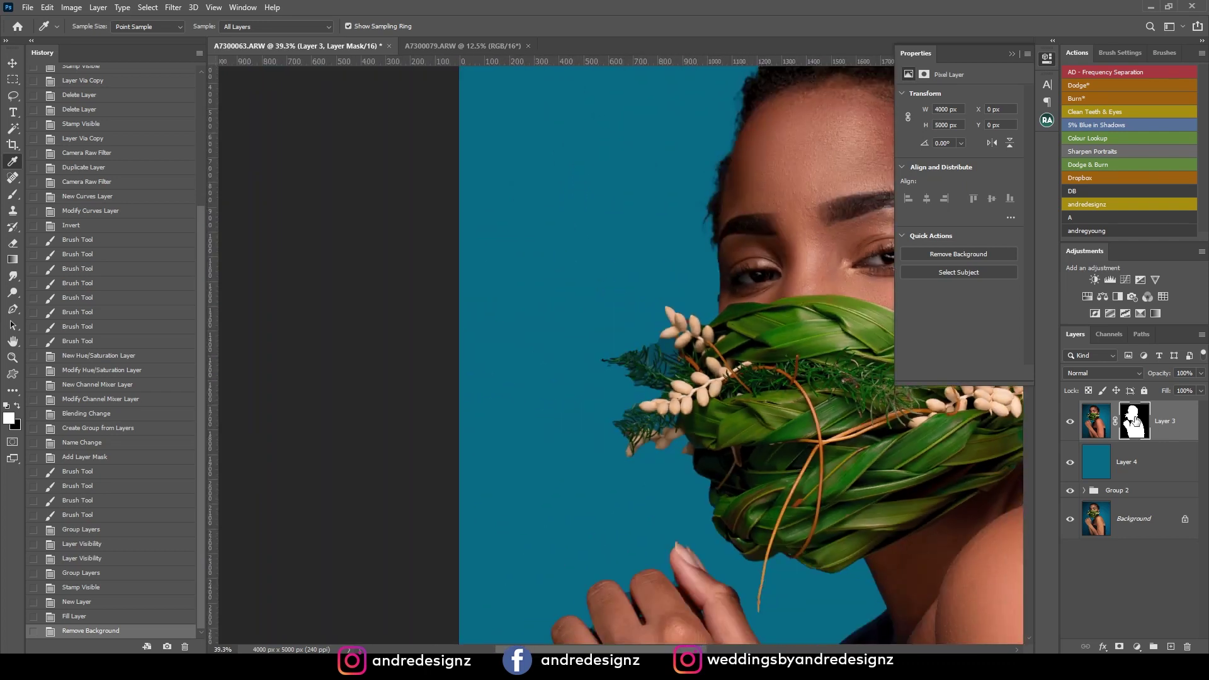
click(1133, 421)
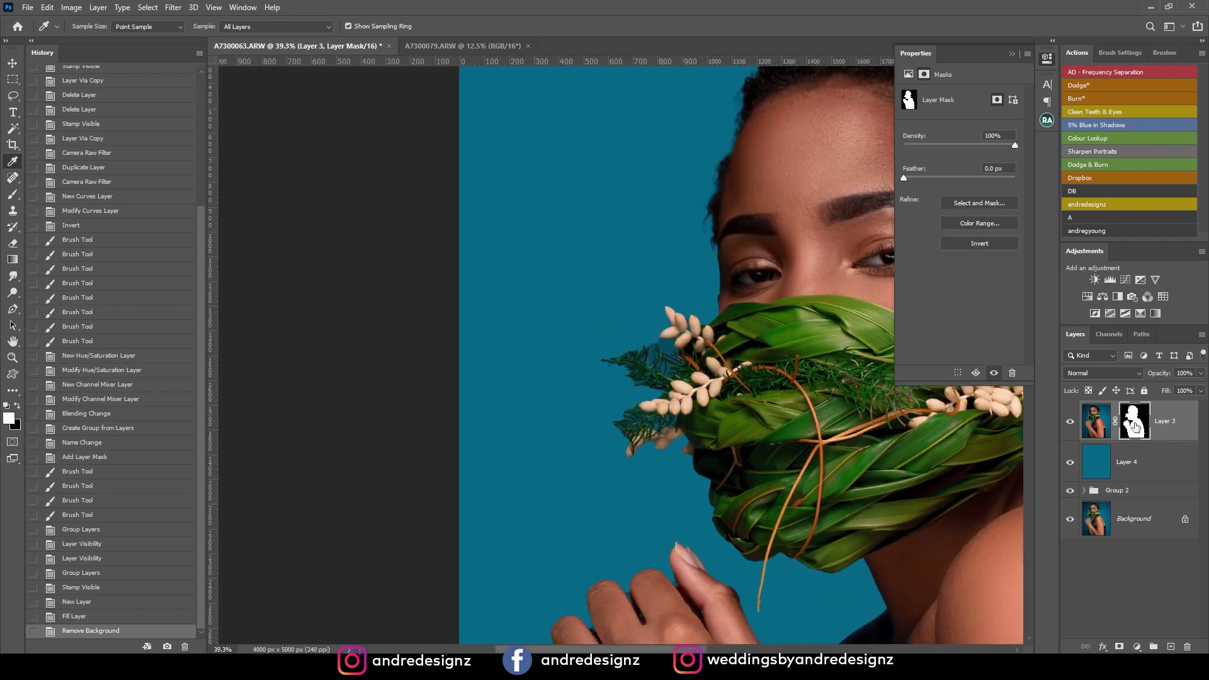
click(987, 201)
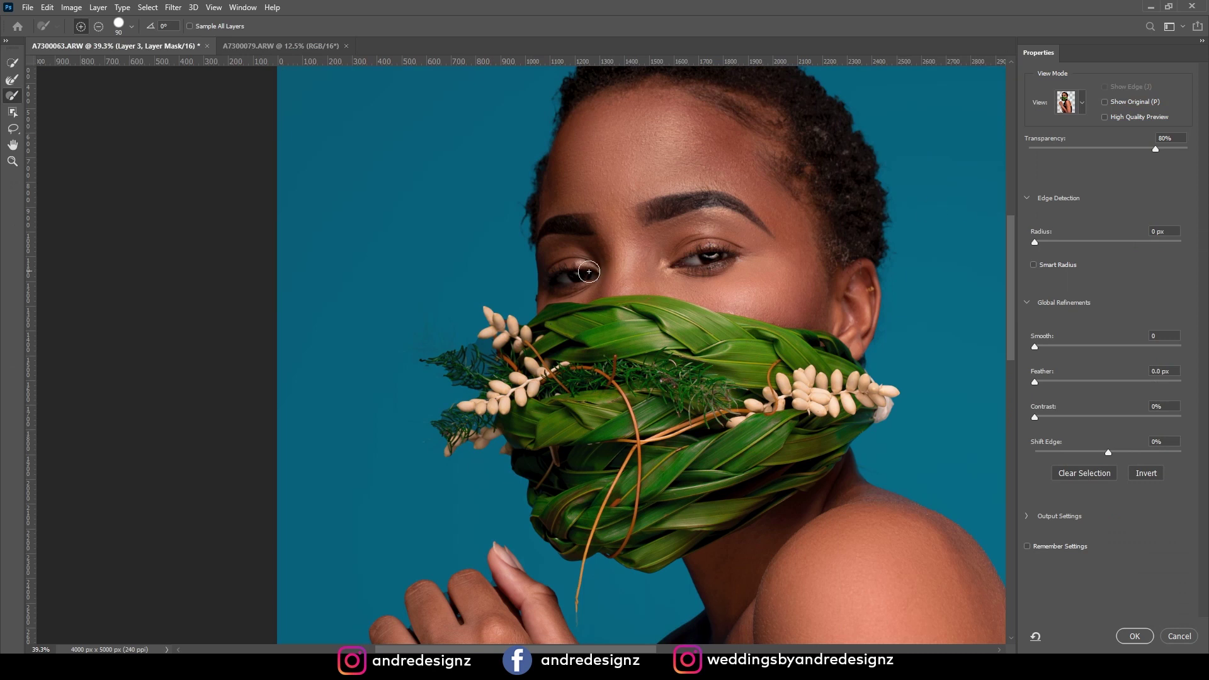
- Recover the fern sprigs beside the leaf mask with the Brush at size 90 and the Refine Edge Brush at size 125
scroll(527, 405, up, 5)
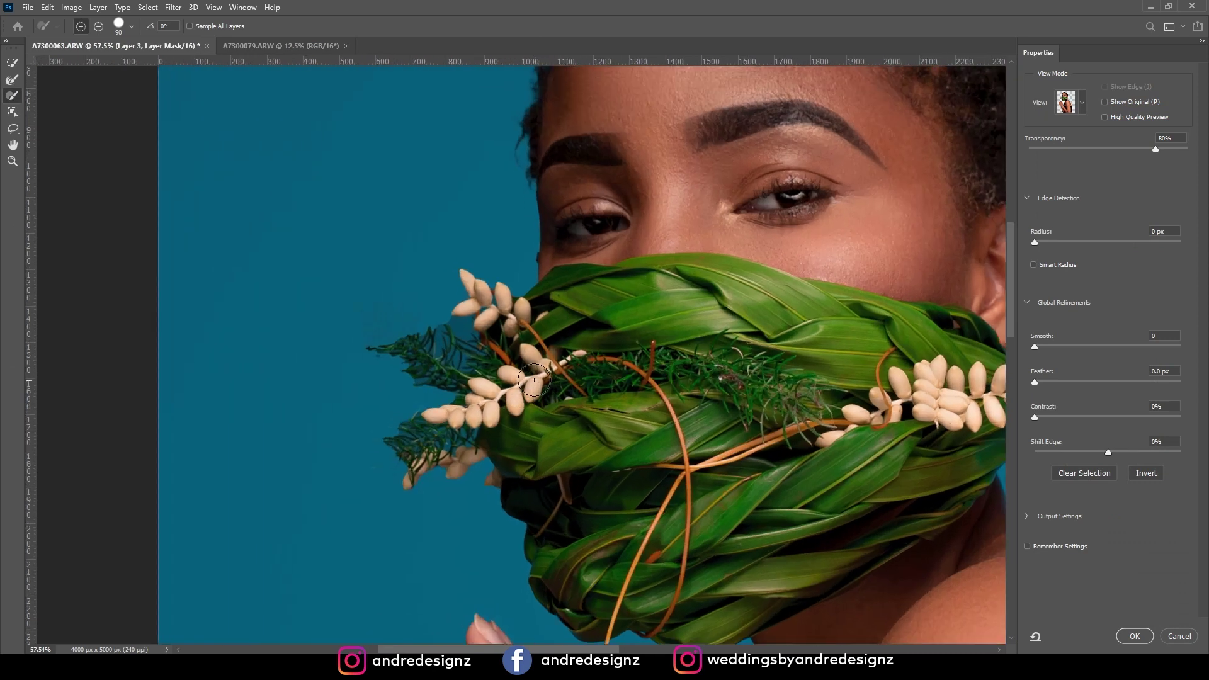
drag(443, 320, 451, 309)
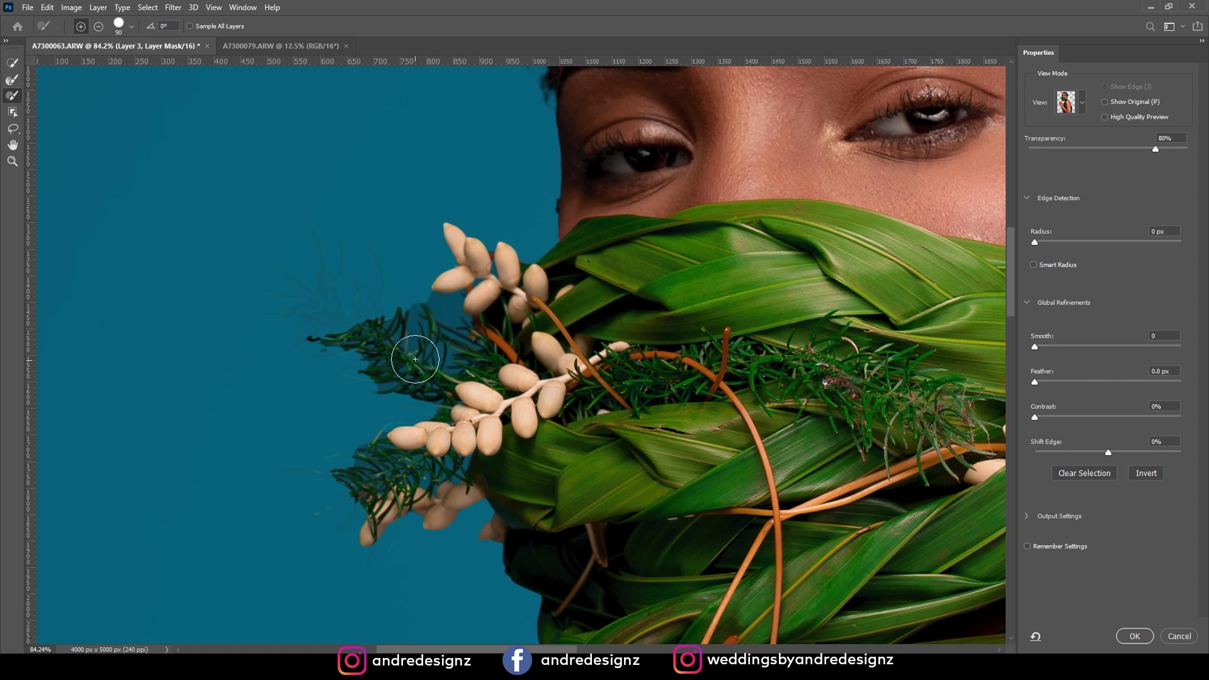
click(446, 338)
click(17, 81)
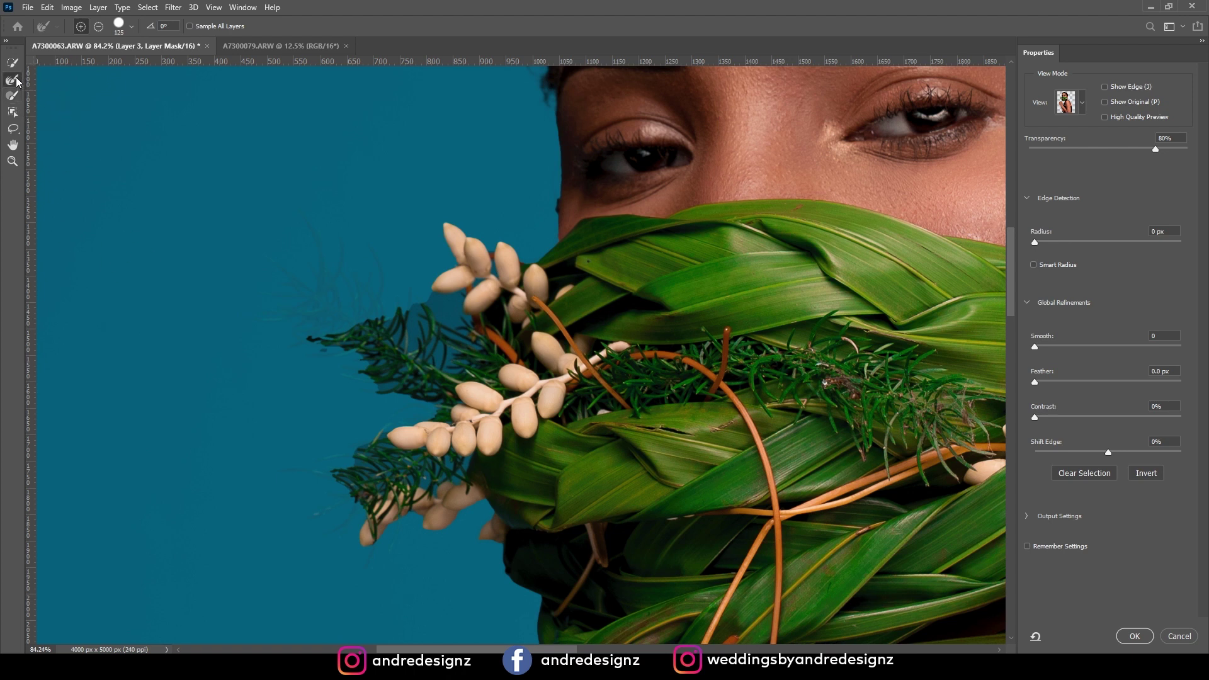
mouse_move(467, 394)
mouse_down()
mouse_move(453, 330)
mouse_move(425, 309)
mouse_move(470, 337)
mouse_up()
mouse_move(391, 349)
mouse_down()
mouse_move(332, 315)
mouse_move(315, 278)
mouse_move(373, 343)
mouse_move(394, 291)
mouse_move(309, 302)
mouse_move(409, 372)
mouse_move(461, 359)
mouse_move(427, 362)
mouse_move(391, 464)
mouse_move(371, 460)
mouse_move(406, 488)
mouse_move(310, 459)
mouse_up()
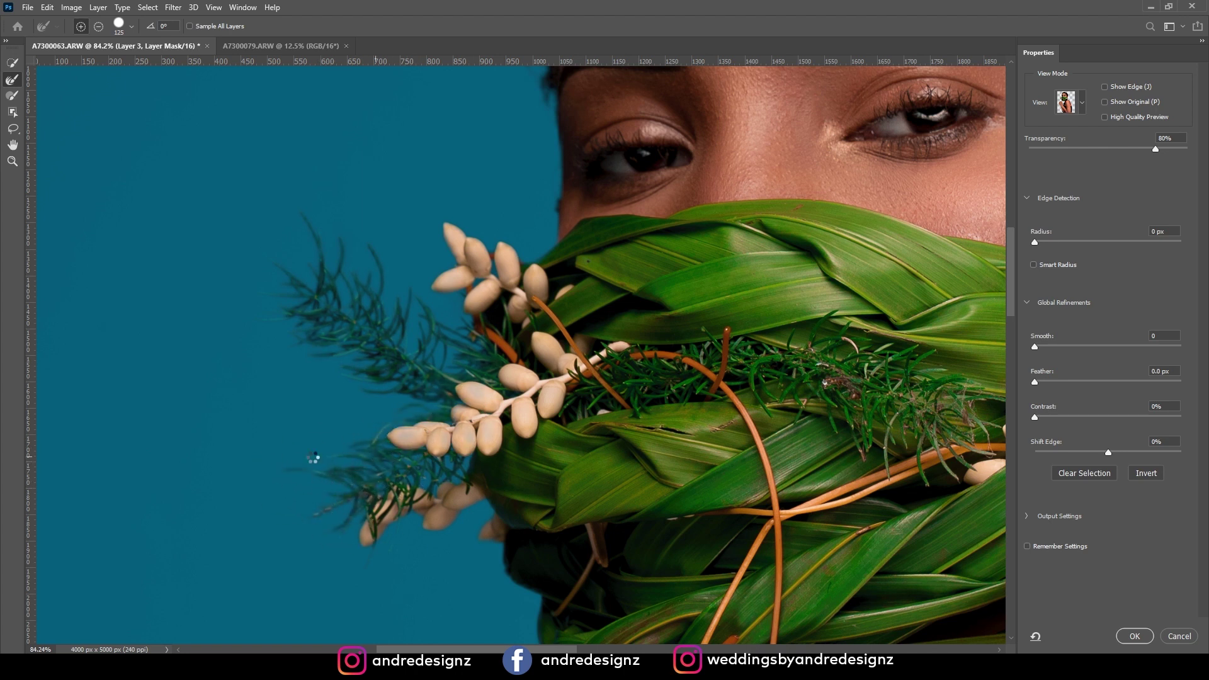
- Paint over the upper fern sprig with the Quick Selection tool at size 70 and apply the refined layer mask
click(12, 62)
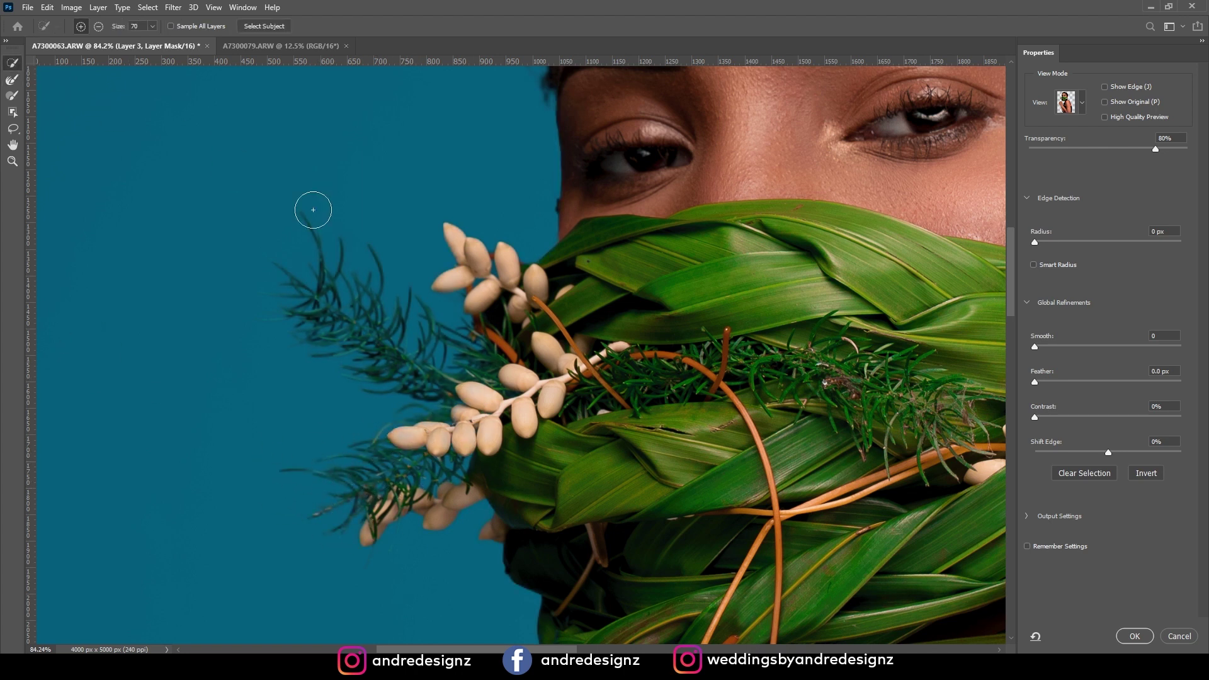
mouse_move(388, 351)
mouse_down()
mouse_move(314, 279)
mouse_move(353, 288)
mouse_move(320, 235)
mouse_move(390, 309)
mouse_move(366, 277)
mouse_up()
scroll(289, 286, down, 16)
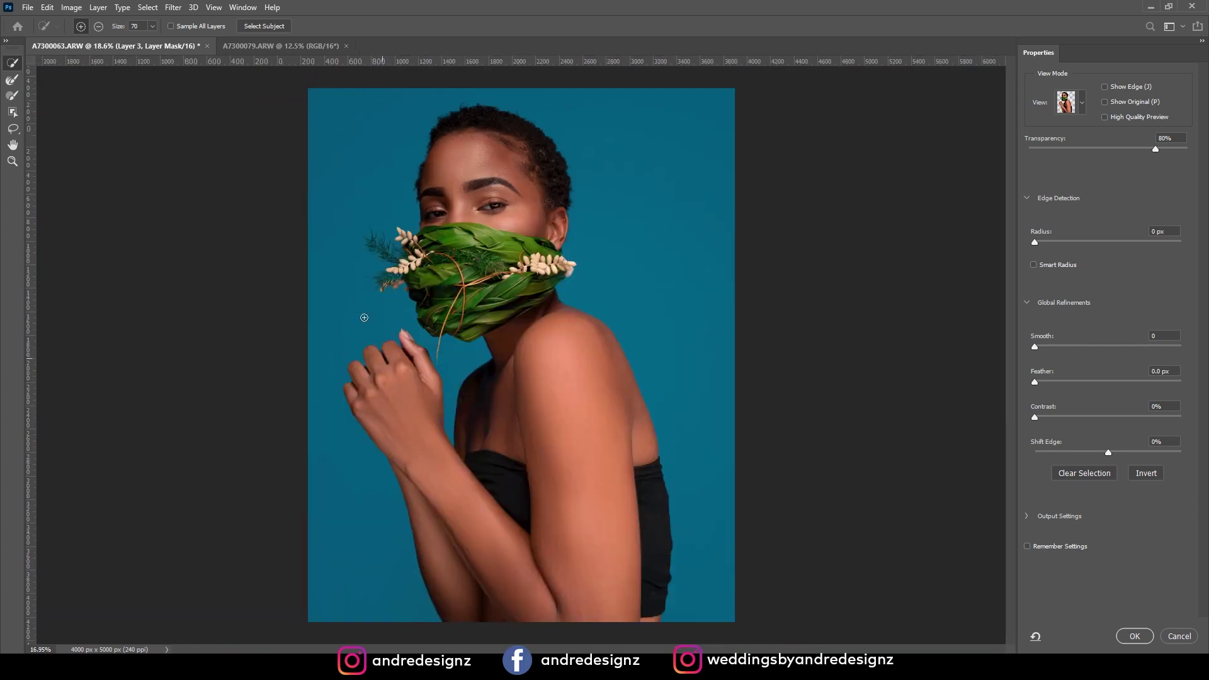
scroll(364, 317, up, 3)
scroll(745, 485, down, 5)
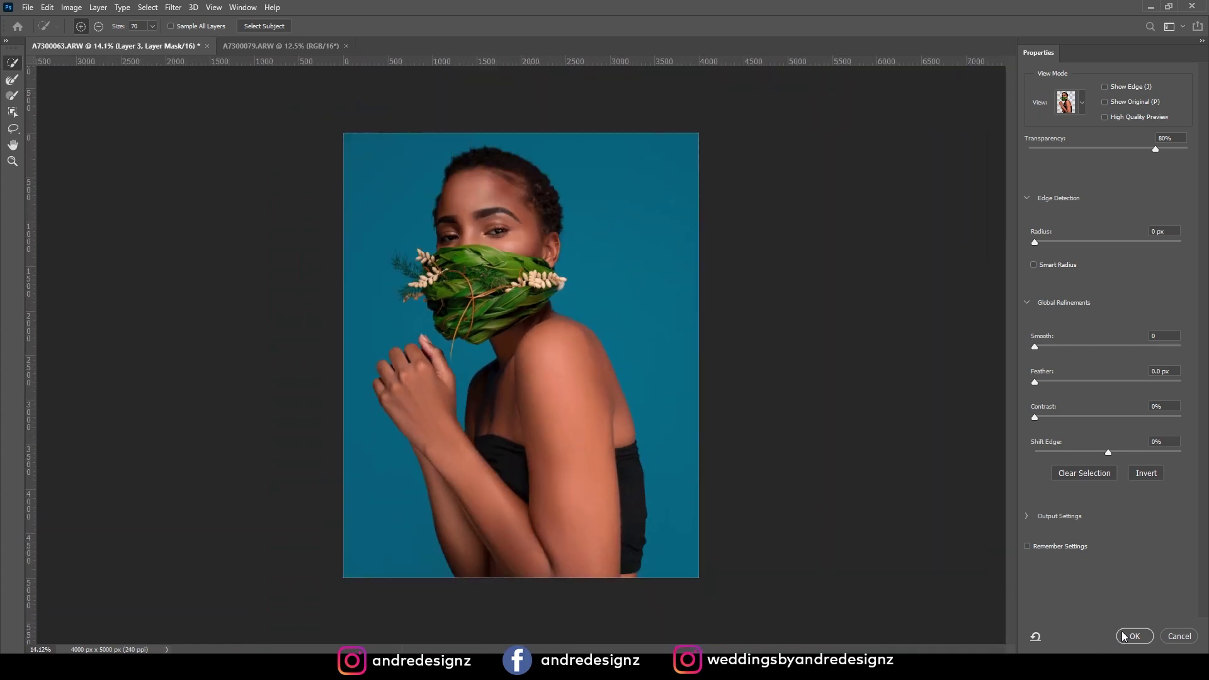
click(1122, 633)
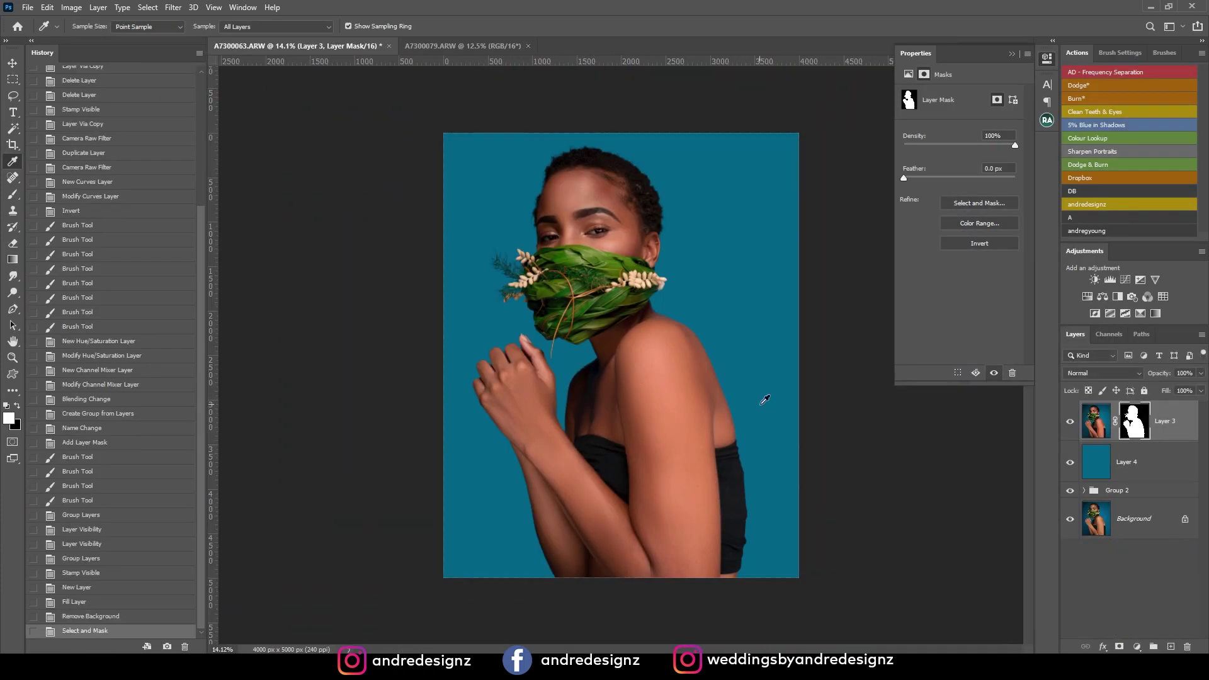
- Choose a darker blue foreground color and fill the solid teal layer, Layer 4, with it
click(1160, 473)
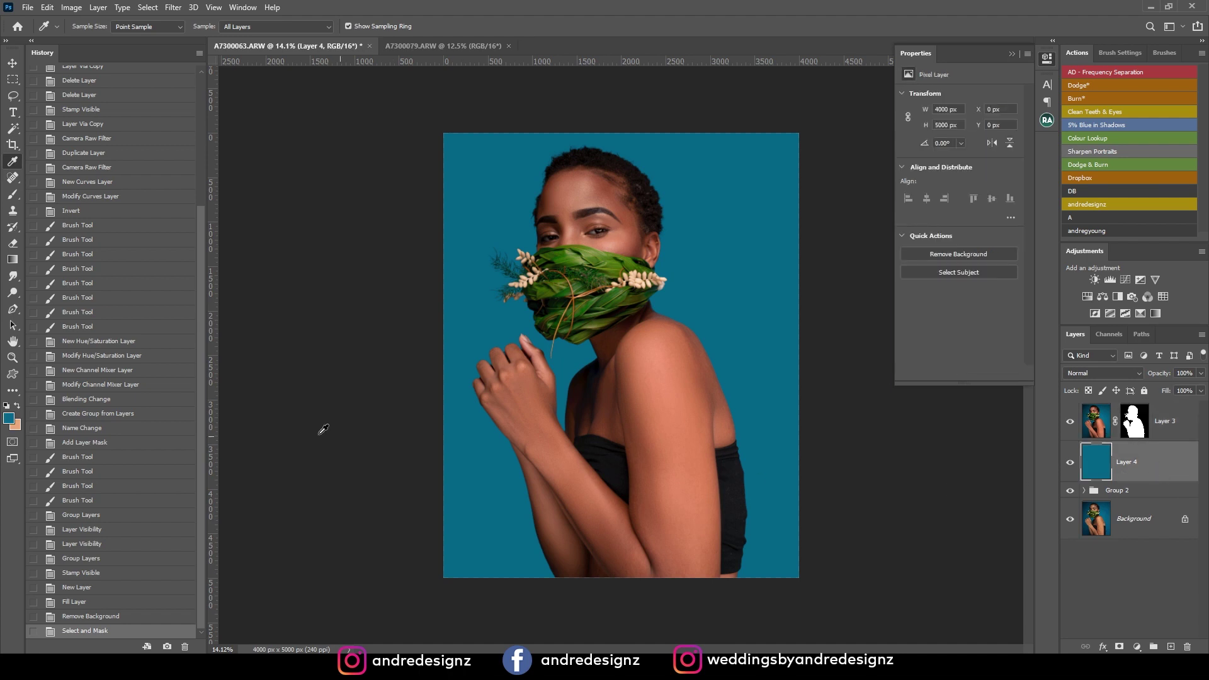
click(9, 419)
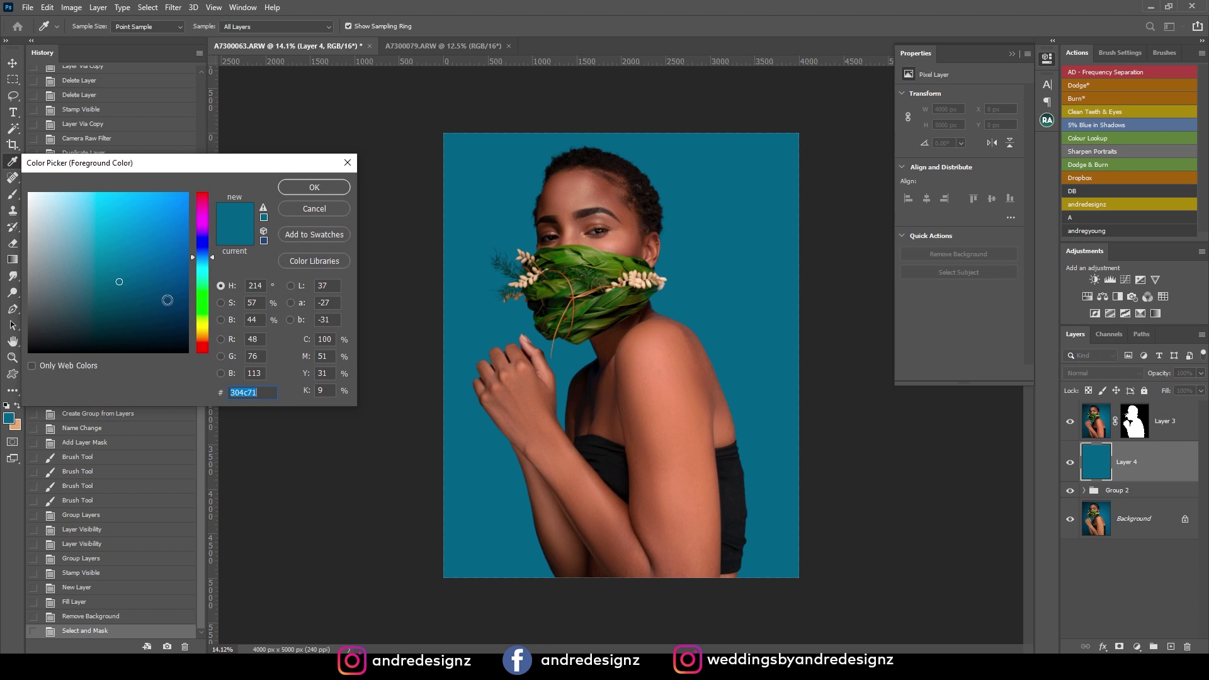
click(150, 298)
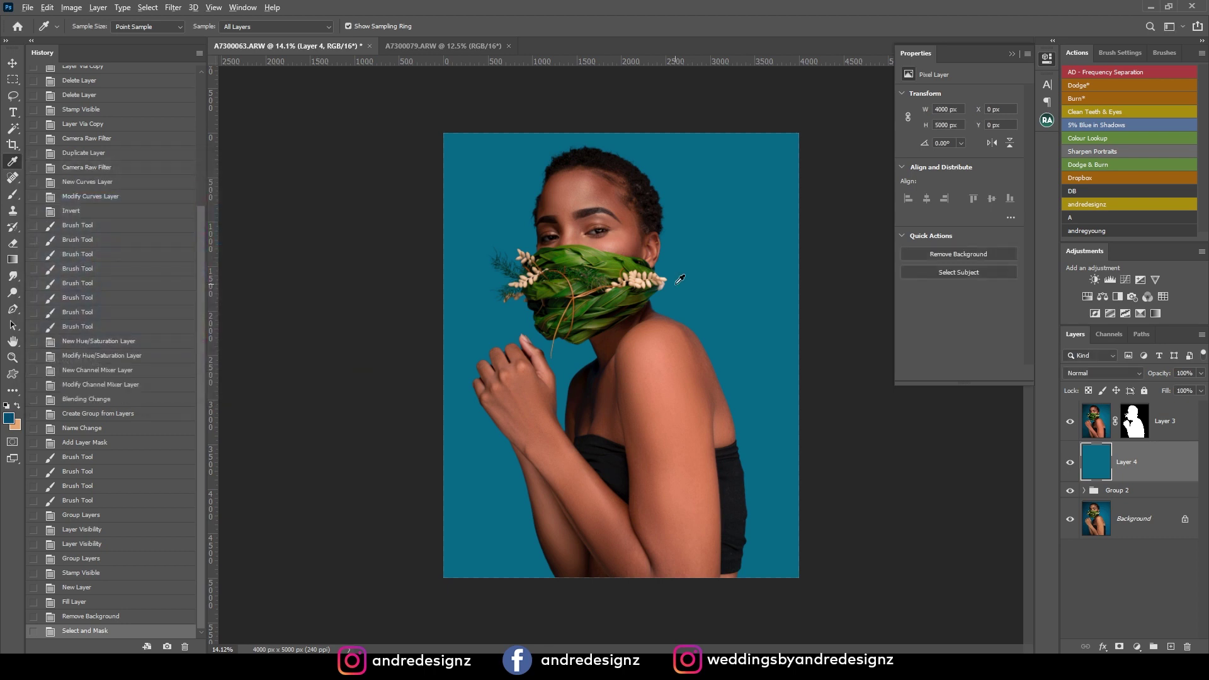
key(alt+BackSpace)
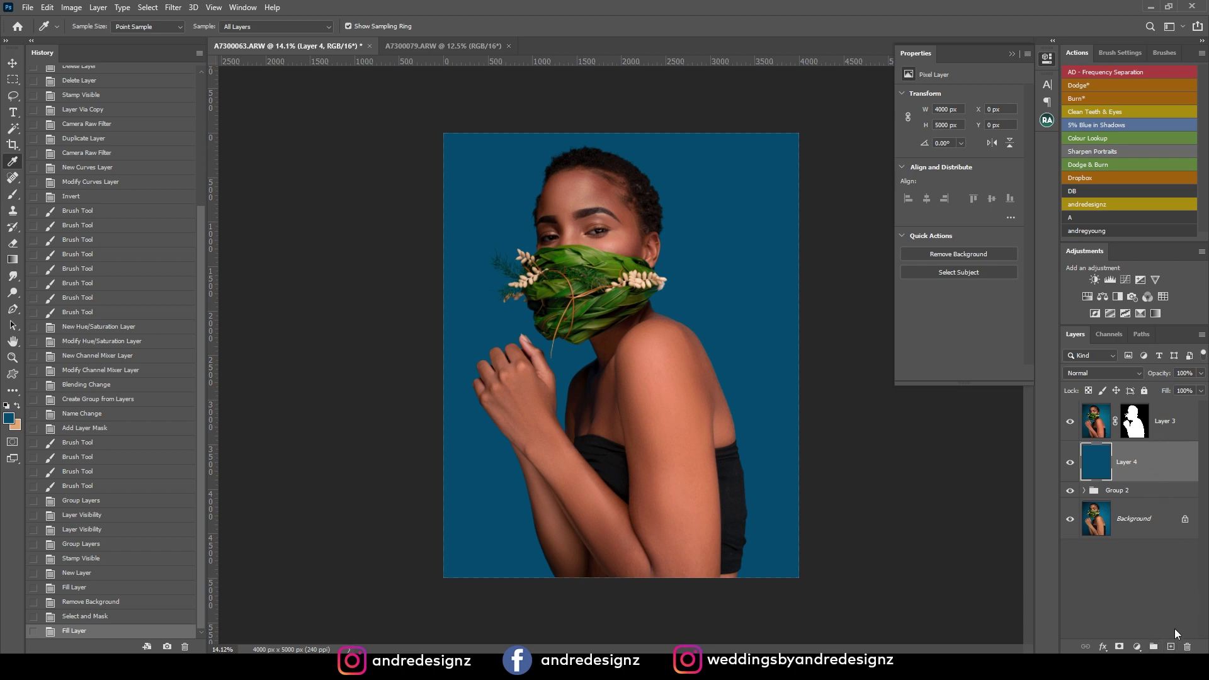
- Add a new layer above the solid blue Layer 4 and set the Brush to a peach foreground color, 66% flow and 4600 px
click(1171, 647)
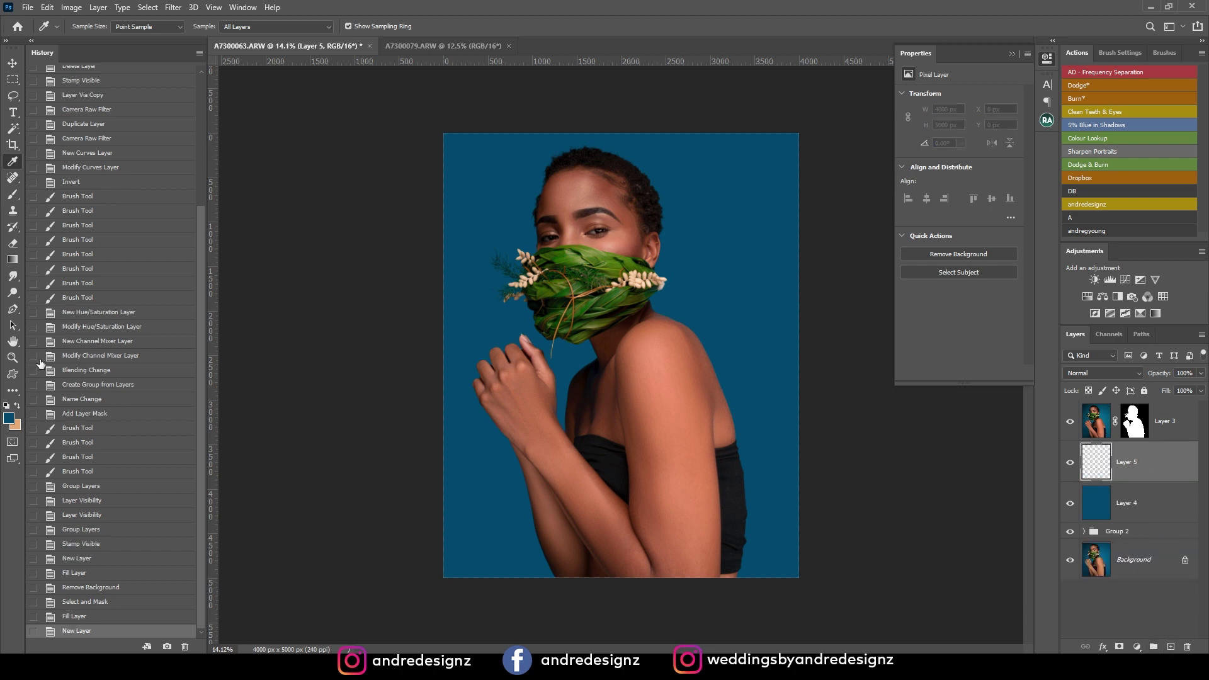
click(15, 408)
click(13, 194)
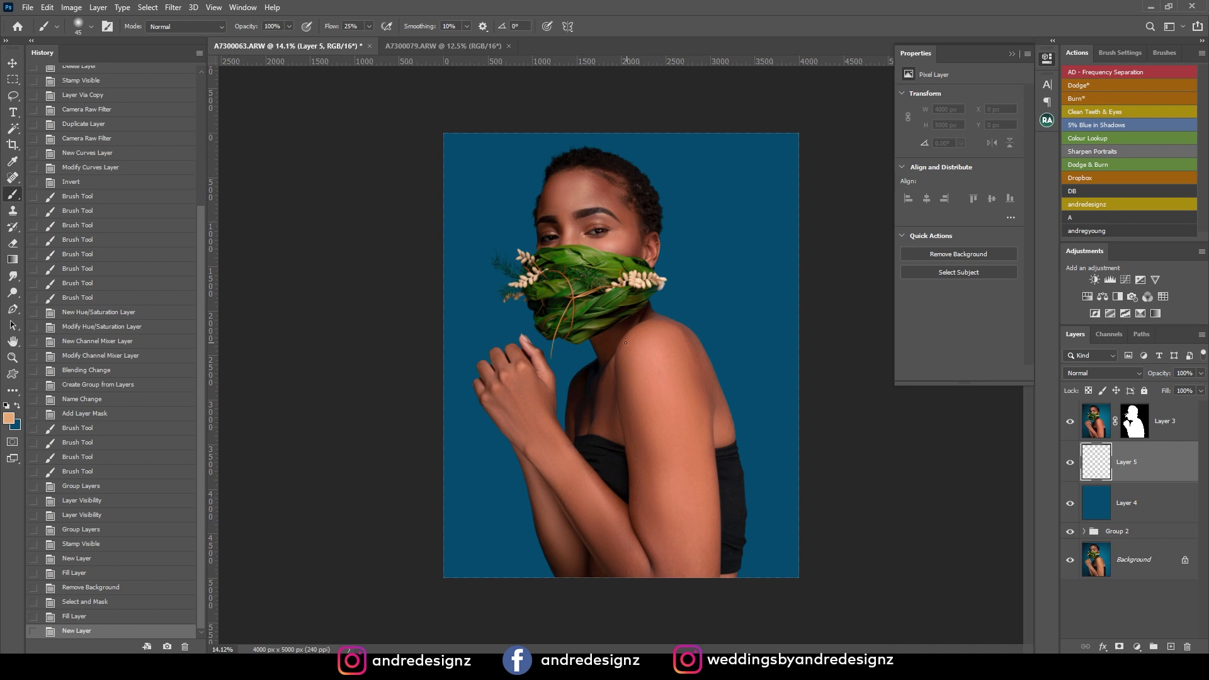
click(369, 27)
drag(389, 47, 393, 48)
key(bracketright)
key(bracketright)
key(bracketright)
key(bracketright)
key(bracketright)
key(bracketright)
key(bracketright)
key(bracketright)
key(bracketright)
key(bracketright)
key(bracketright)
key(bracketright)
key(bracketright)
key(bracketright)
key(bracketright)
key(bracketright)
key(bracketright)
key(bracketright)
key(bracketright)
key(bracketright)
key(bracketright)
key(bracketright)
key(bracketright)
key(bracketright)
key(bracketright)
key(bracketright)
key(bracketright)
key(bracketright)
key(bracketright)
key(bracketright)
key(bracketright)
key(bracketright)
key(bracketright)
key(bracketright)
key(bracketright)
key(bracketright)
key(bracketright)
key(bracketright)
key(bracketright)
key(bracketright)
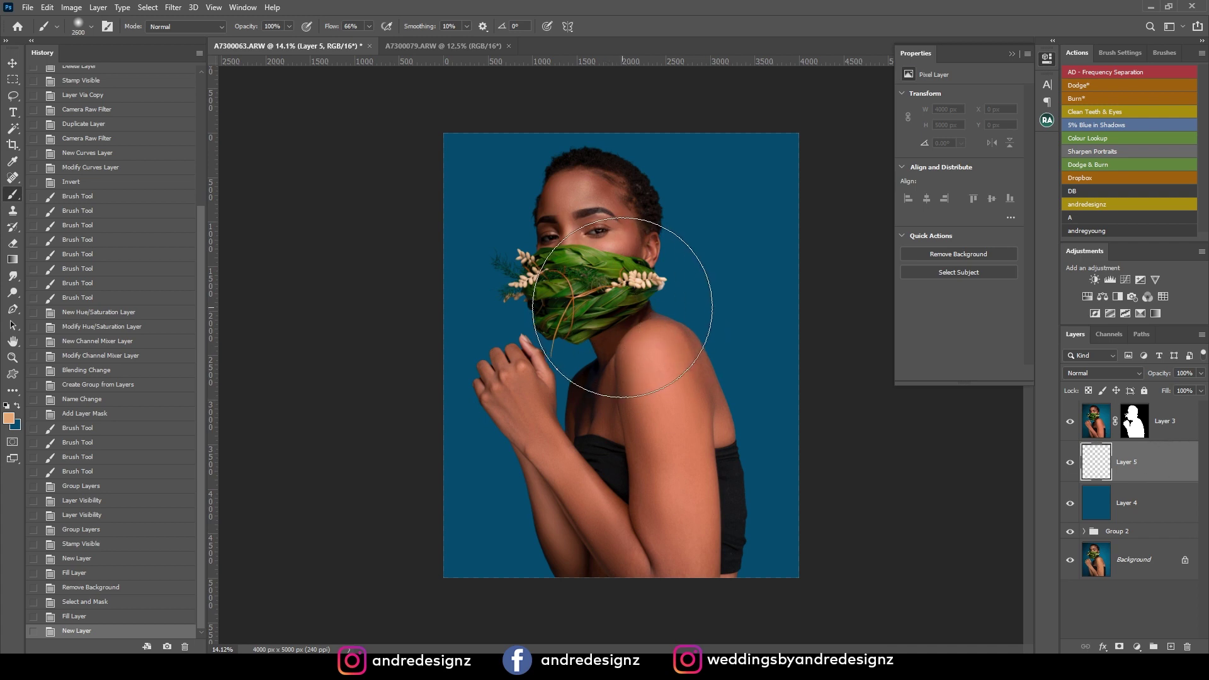
key(bracketright)
key(bracketright)
key(bracketright)
key(bracketright)
key(bracketright)
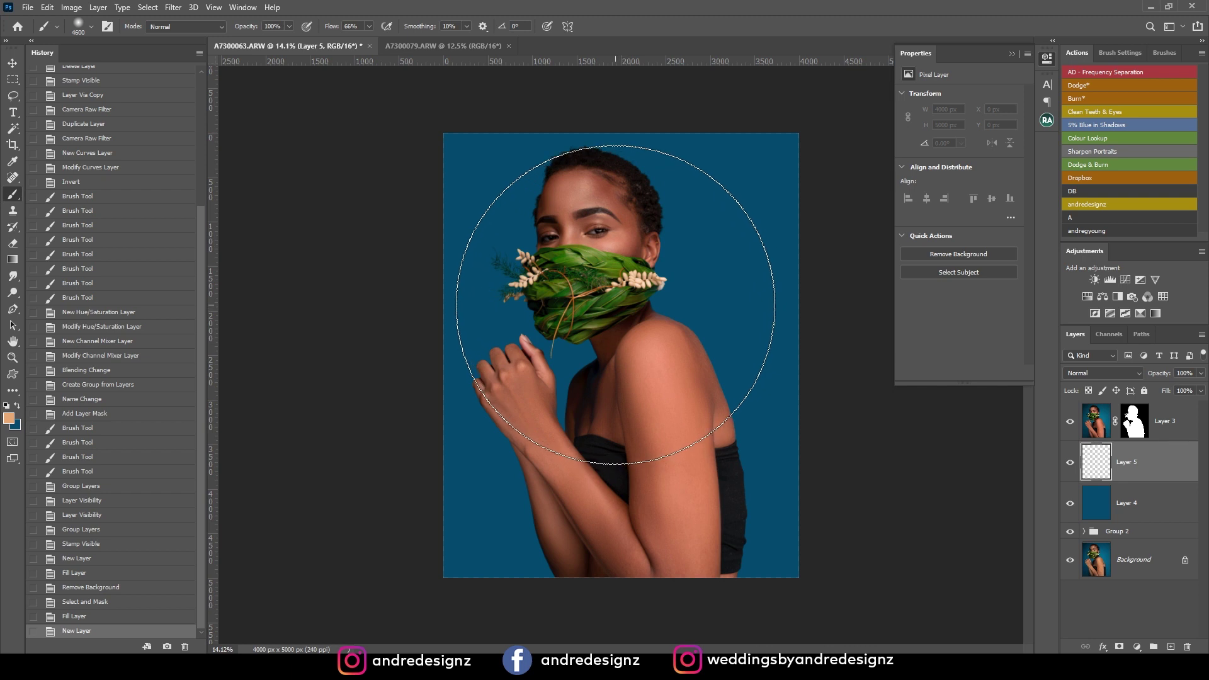
- Try a soft peach glow behind the model with a single large dab on Layer 5
click(616, 304)
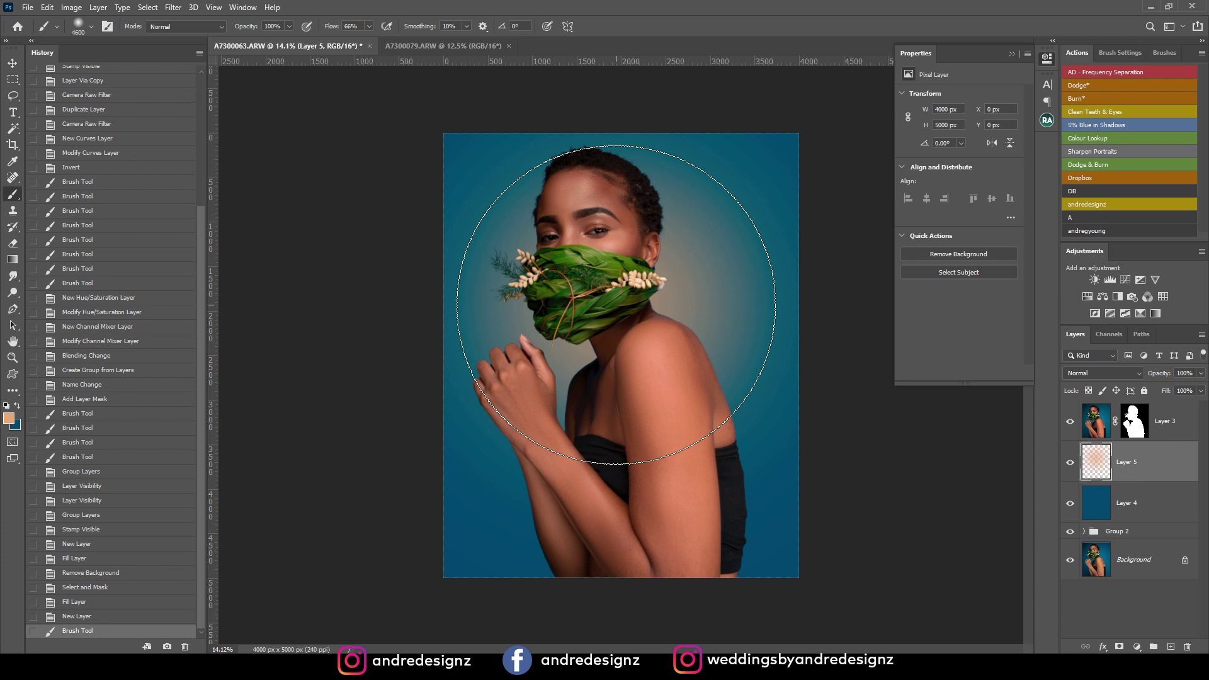
key(ctrl+minus)
key(ctrl+plus)
key(ctrl+plus)
key(ctrl+plus)
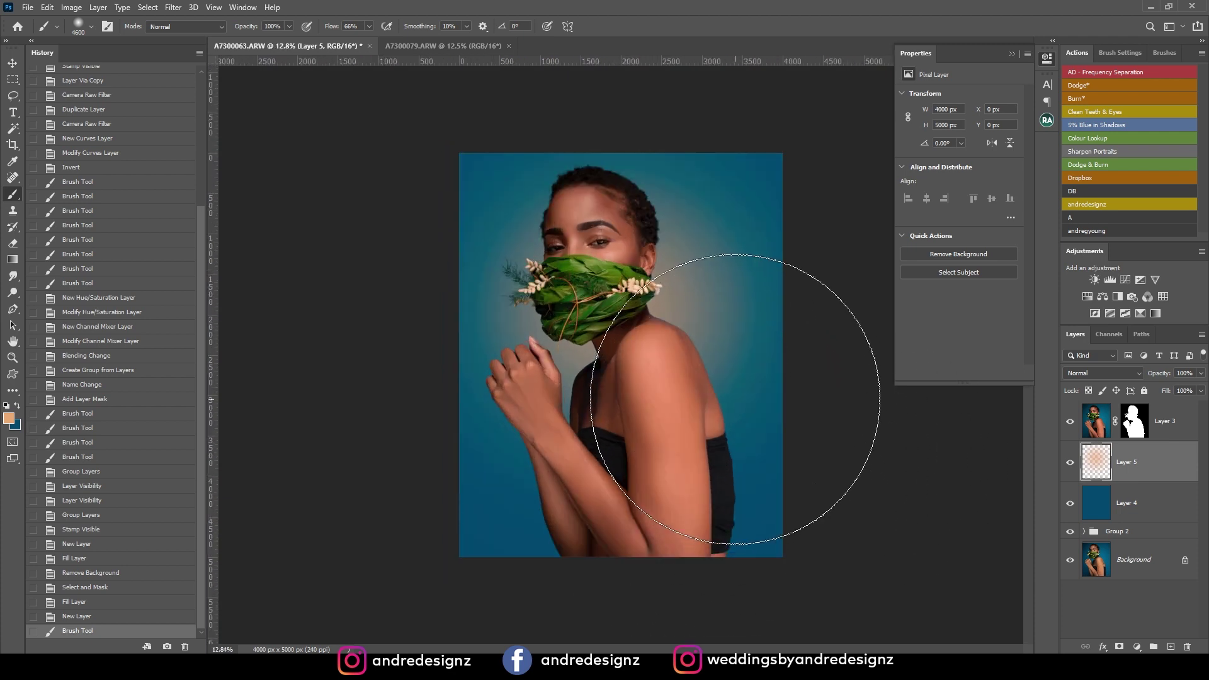
key(ctrl+minus)
key(ctrl+minus)
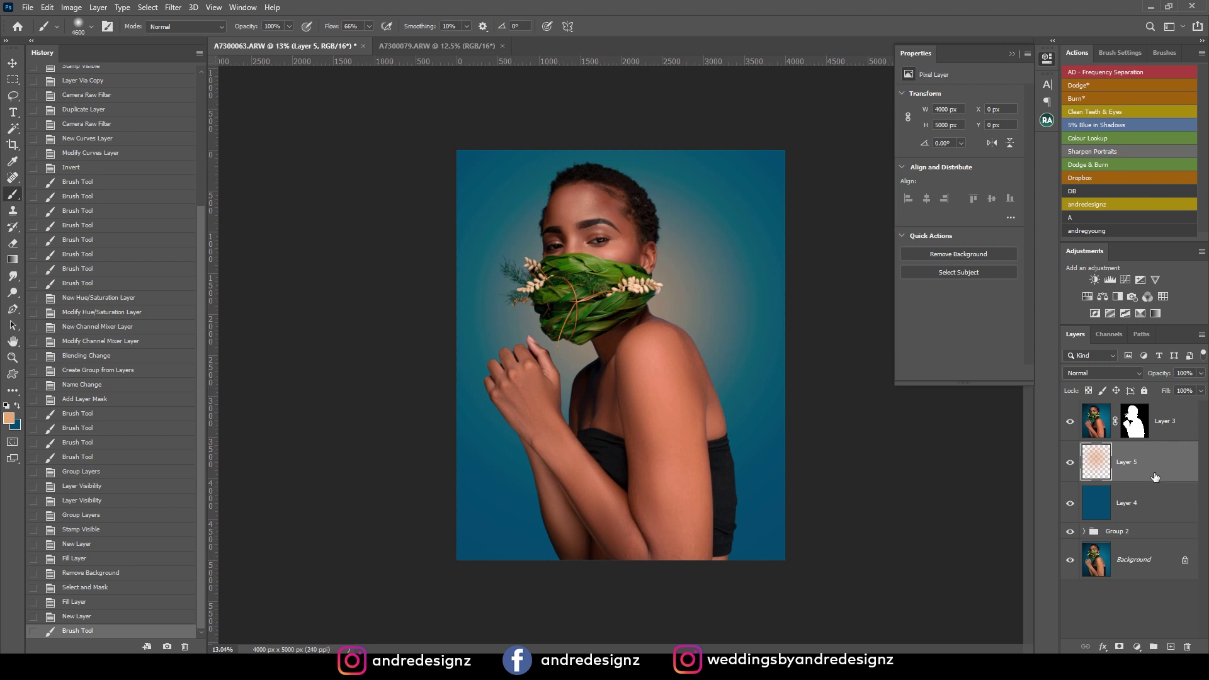
key(ctrl+z)
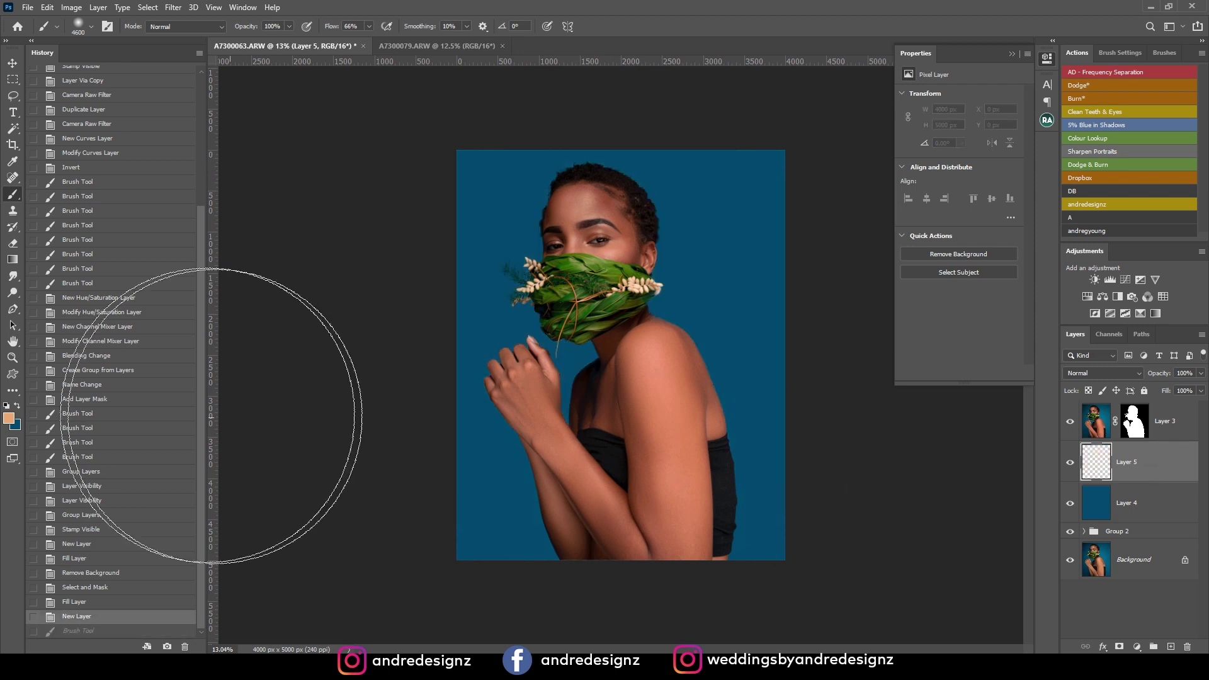
- Reset the foreground color to white and paint a soft glow behind the model on Layer 5 with one 4600 px dab
click(9, 418)
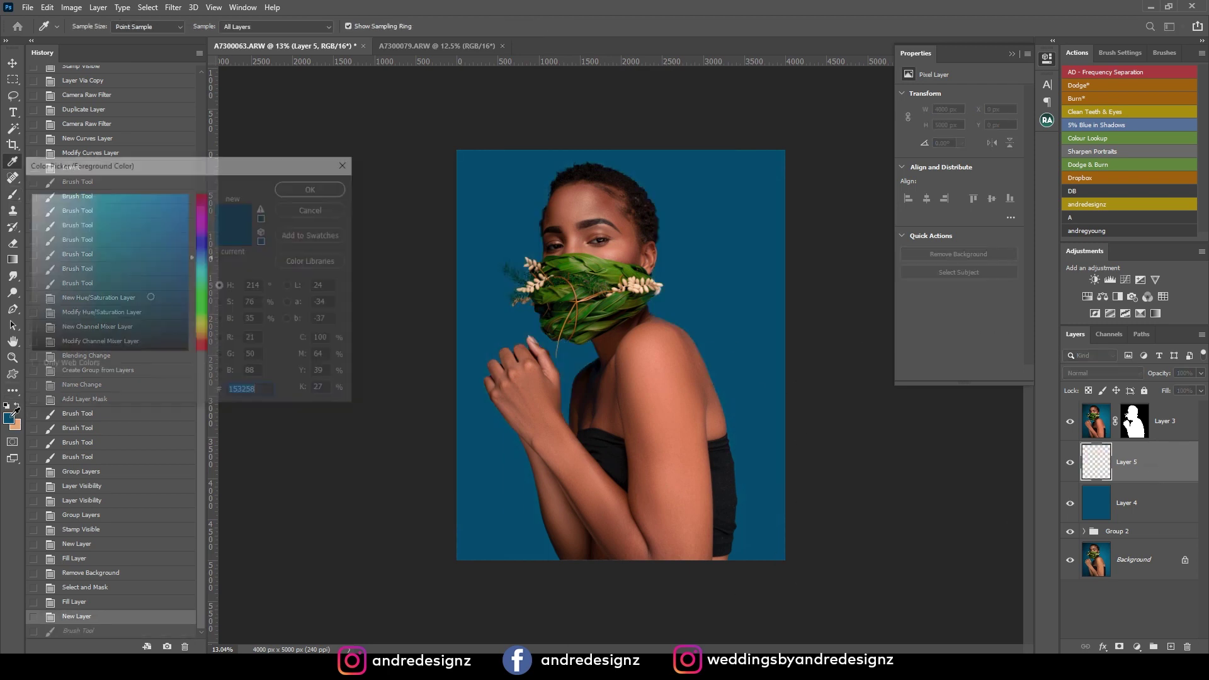
click(323, 210)
click(7, 406)
click(18, 406)
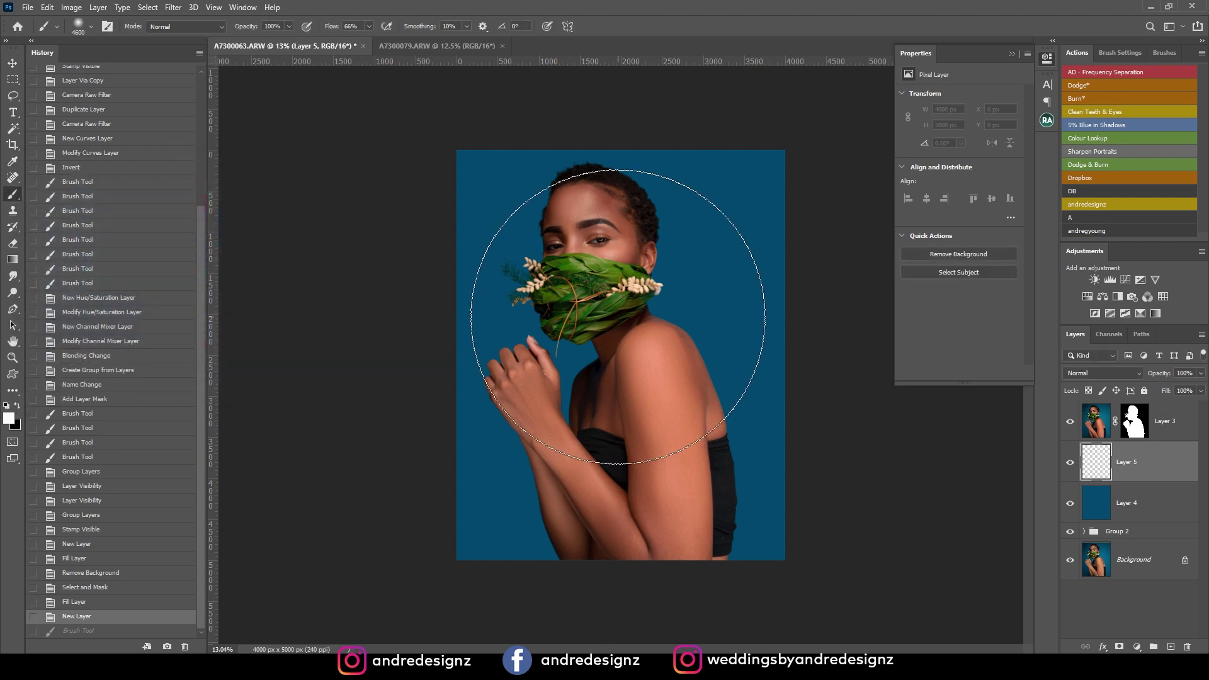
click(617, 320)
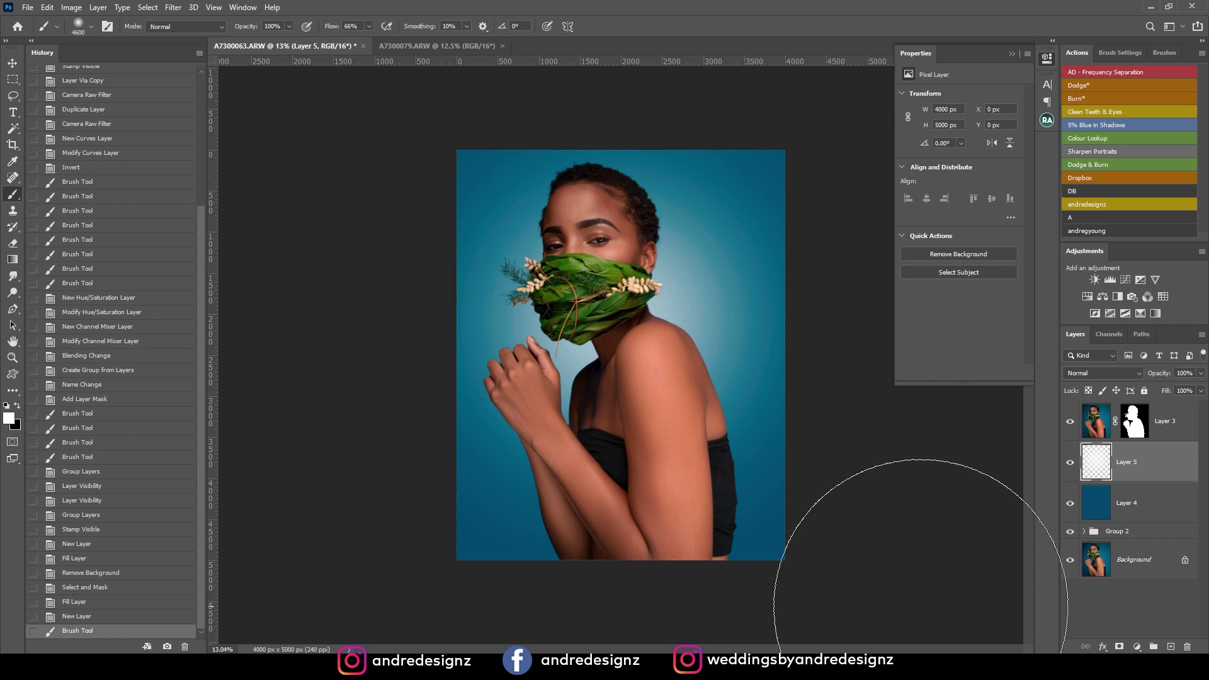
scroll(797, 522, down, 4)
scroll(696, 415, up, 7)
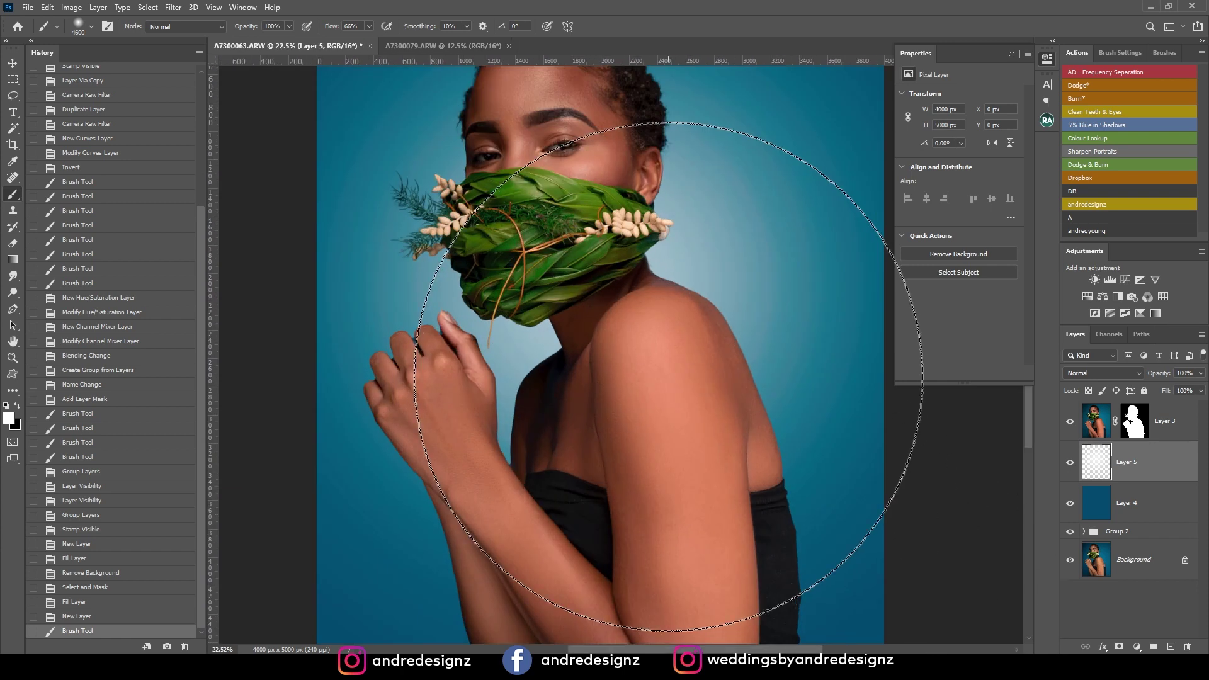
scroll(674, 381, down, 3)
scroll(686, 403, up, 2)
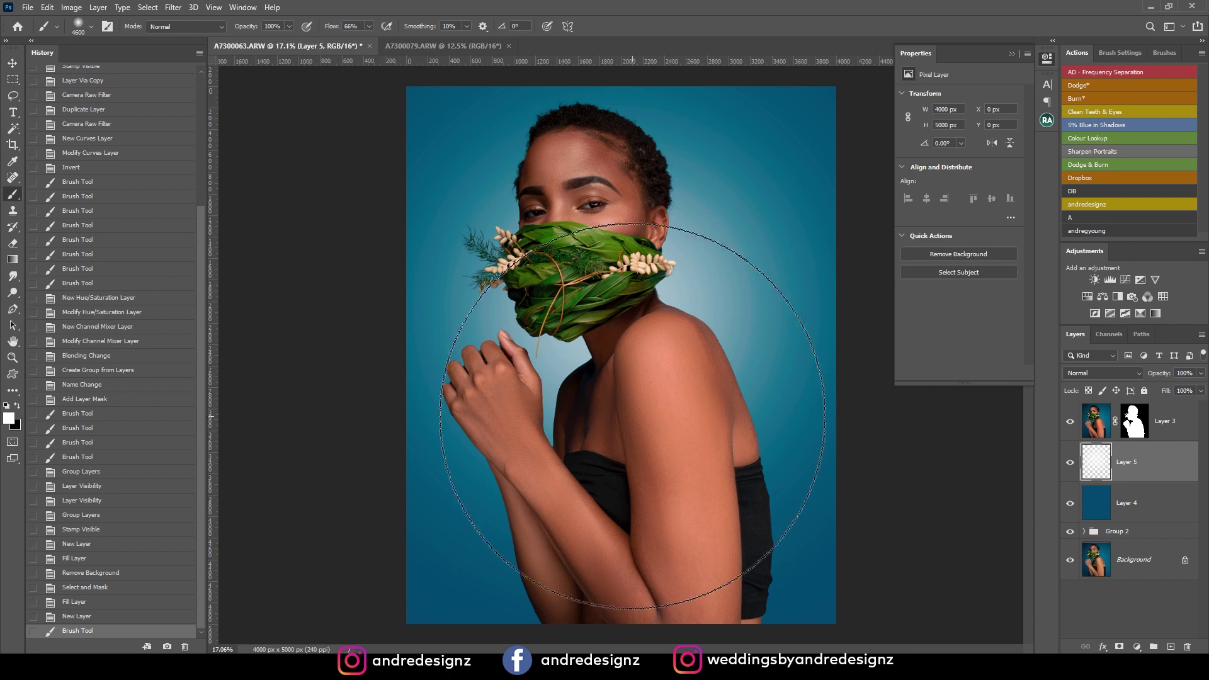
scroll(655, 428, down, 2)
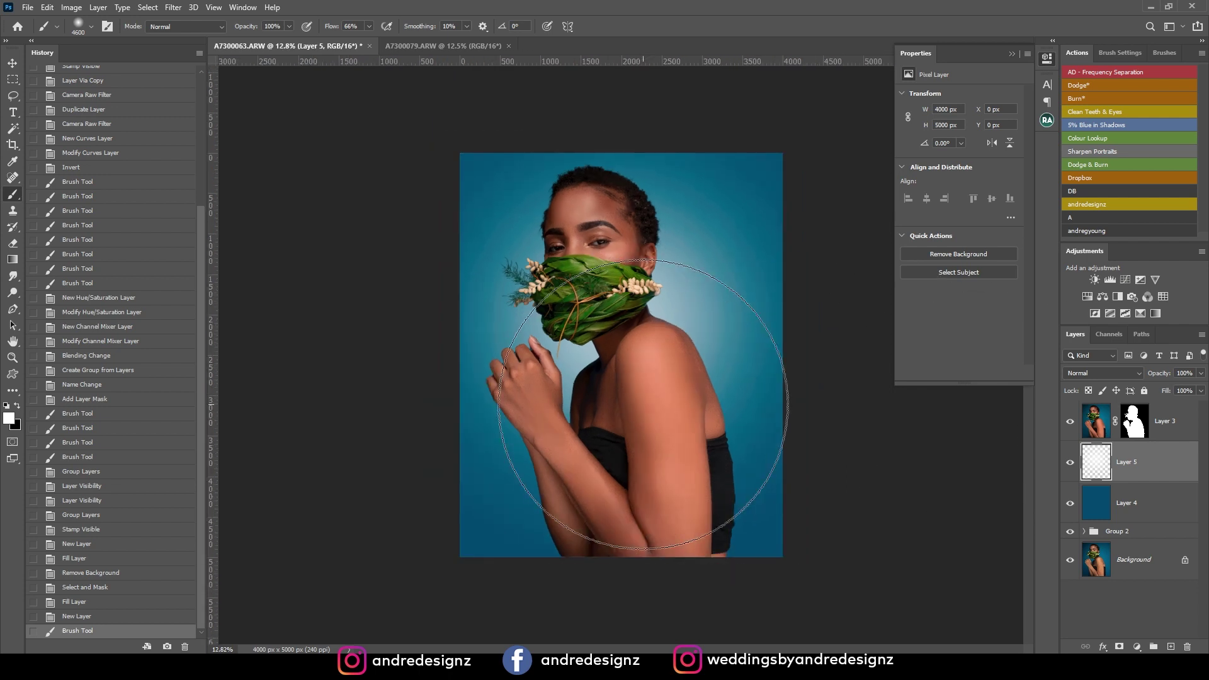
- Select Layer 3, preview a 1080 × 1350 px JPEG in Save for Web at 50% zoom, and keep the export settings without saving a file
click(1180, 424)
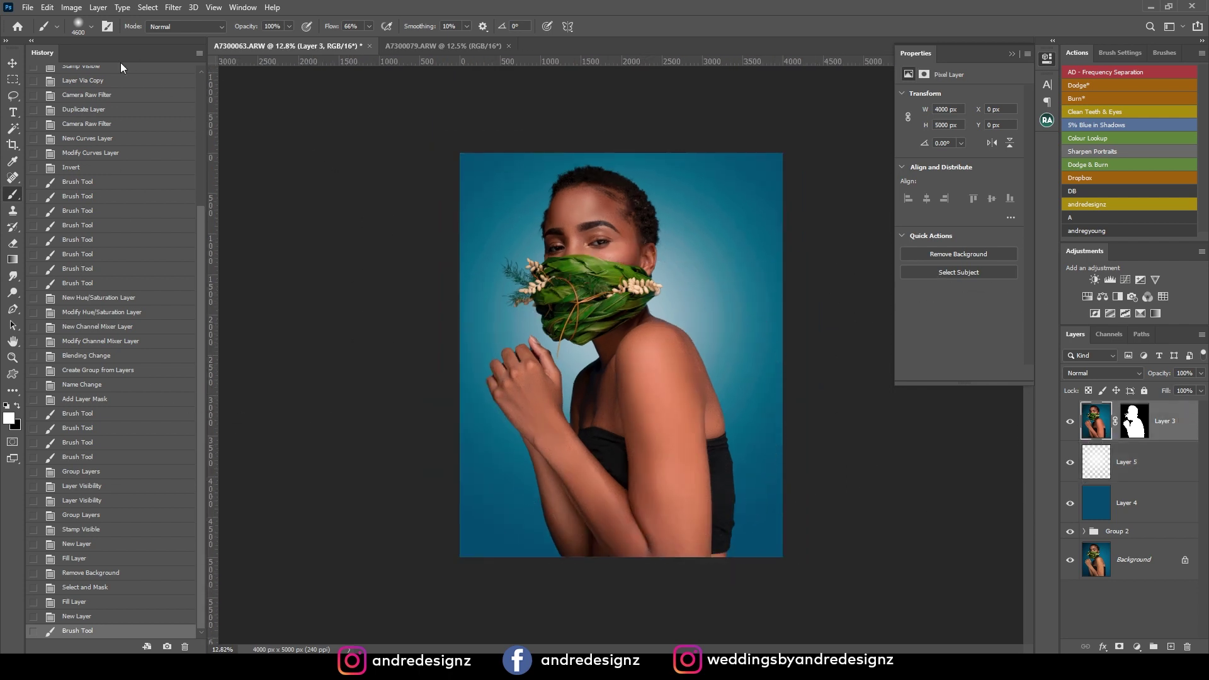
click(28, 8)
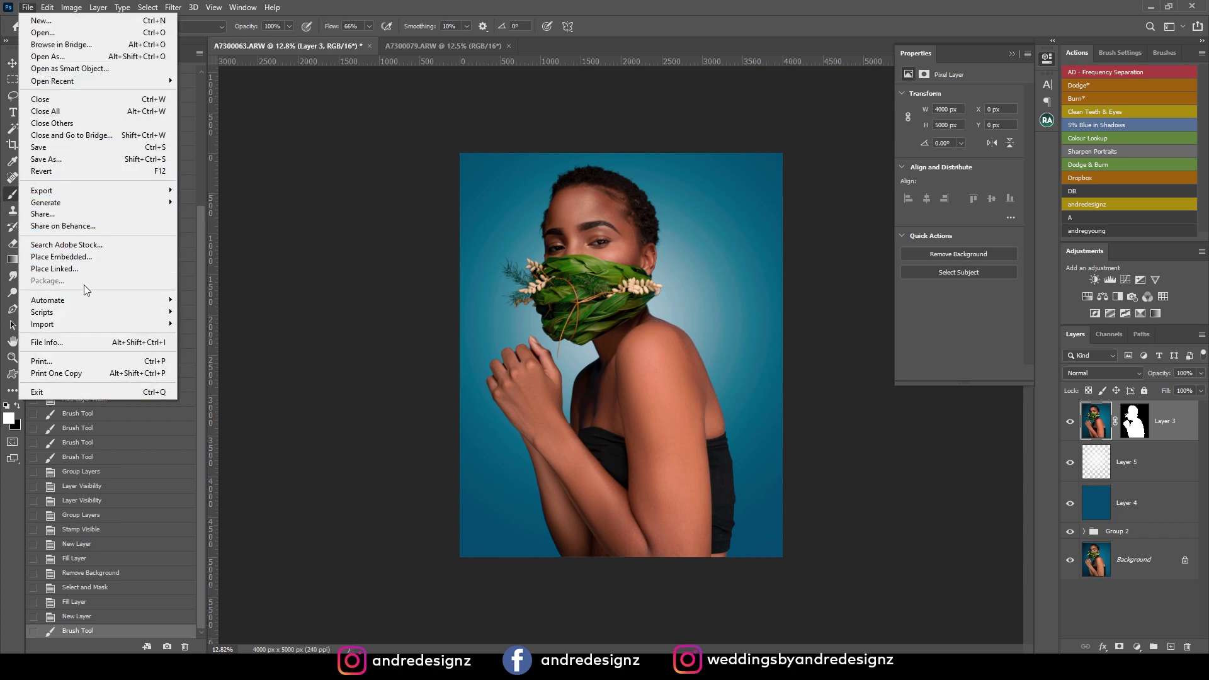
mouse_move(86, 190)
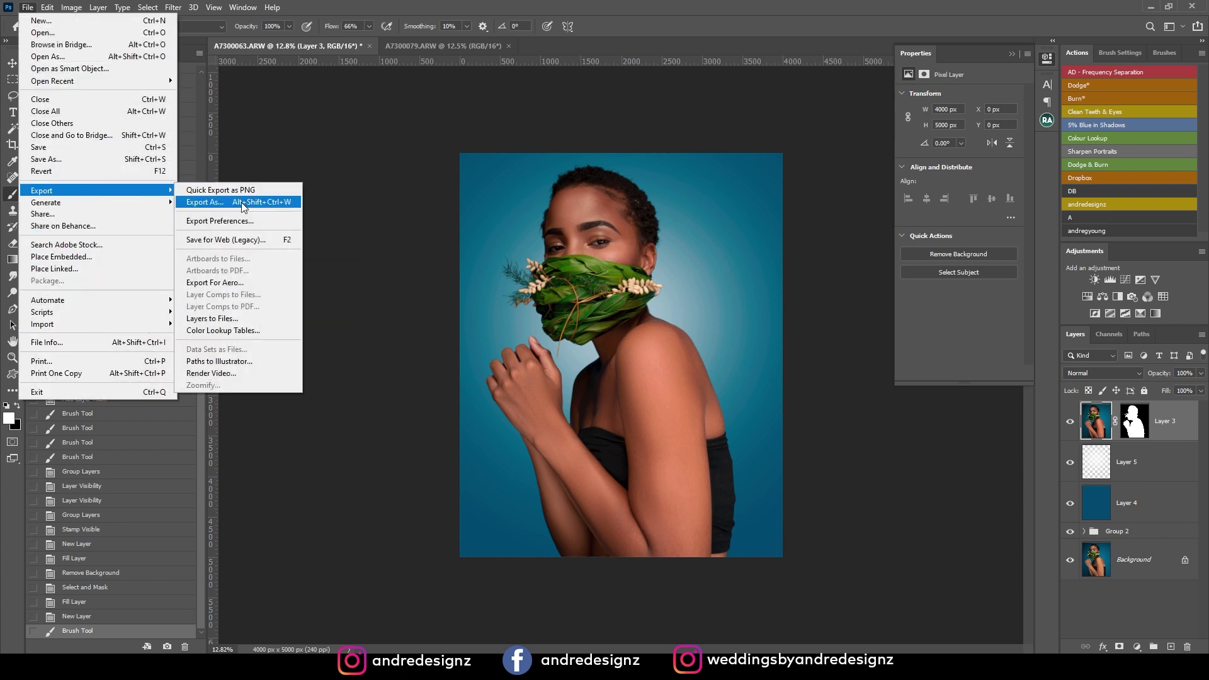
click(243, 240)
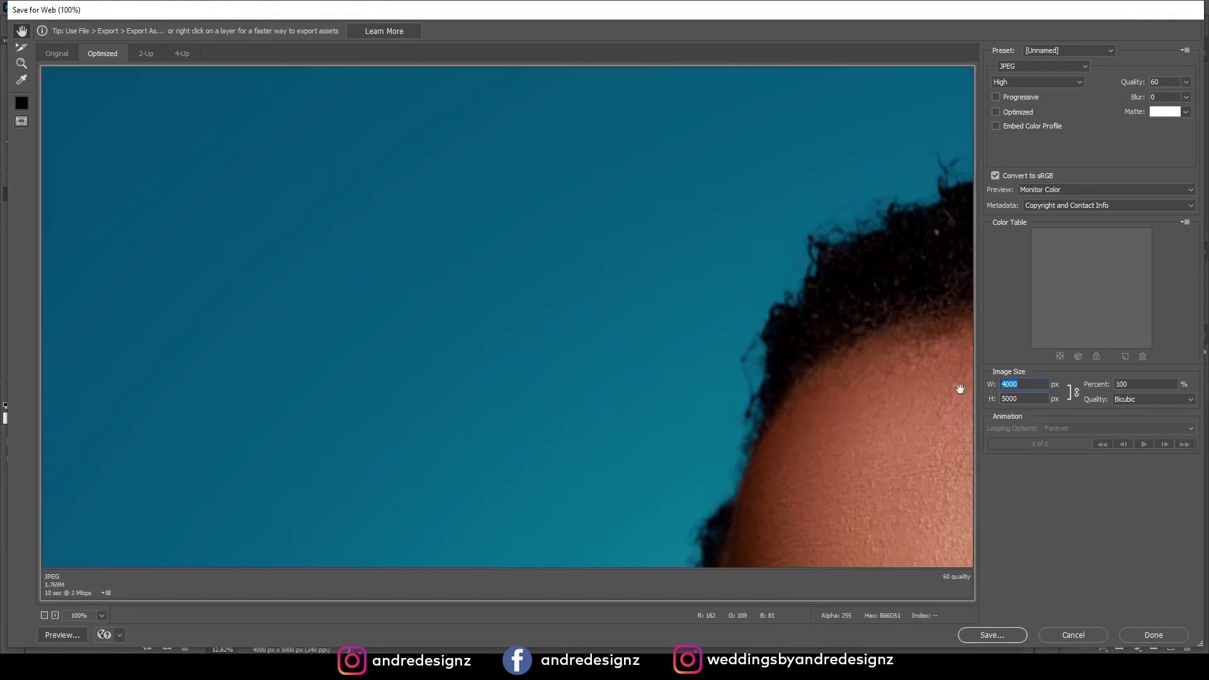
text(108)
click(606, 303)
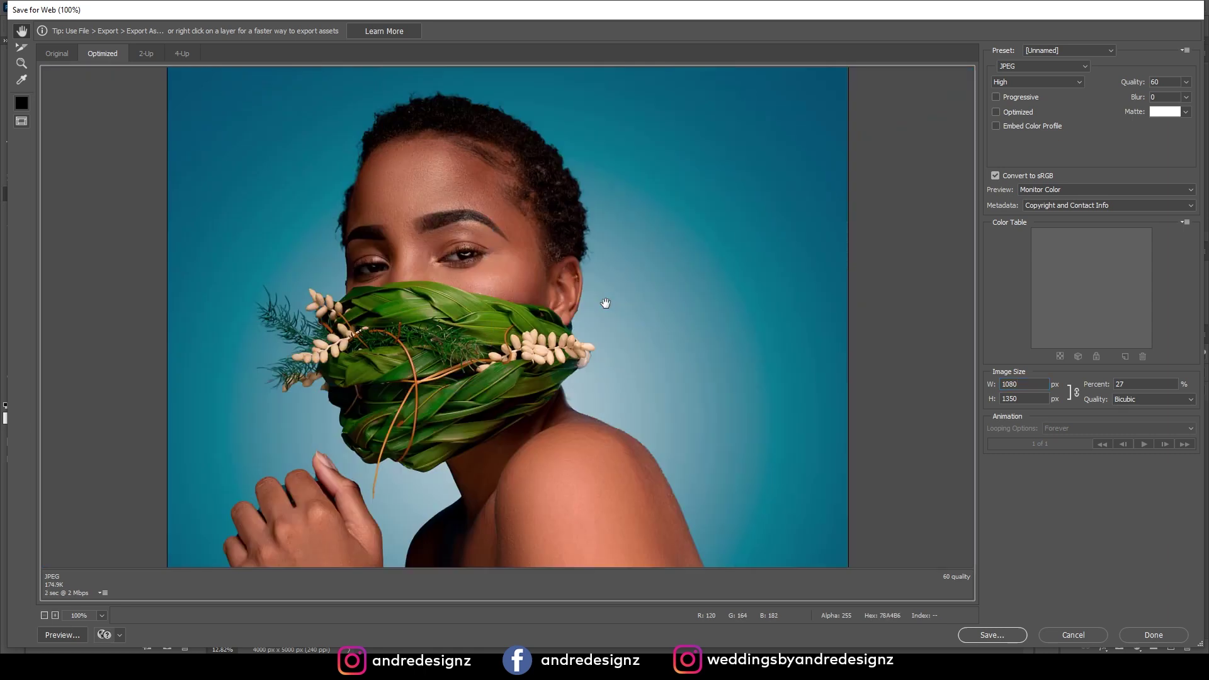
scroll(609, 304, down, 4)
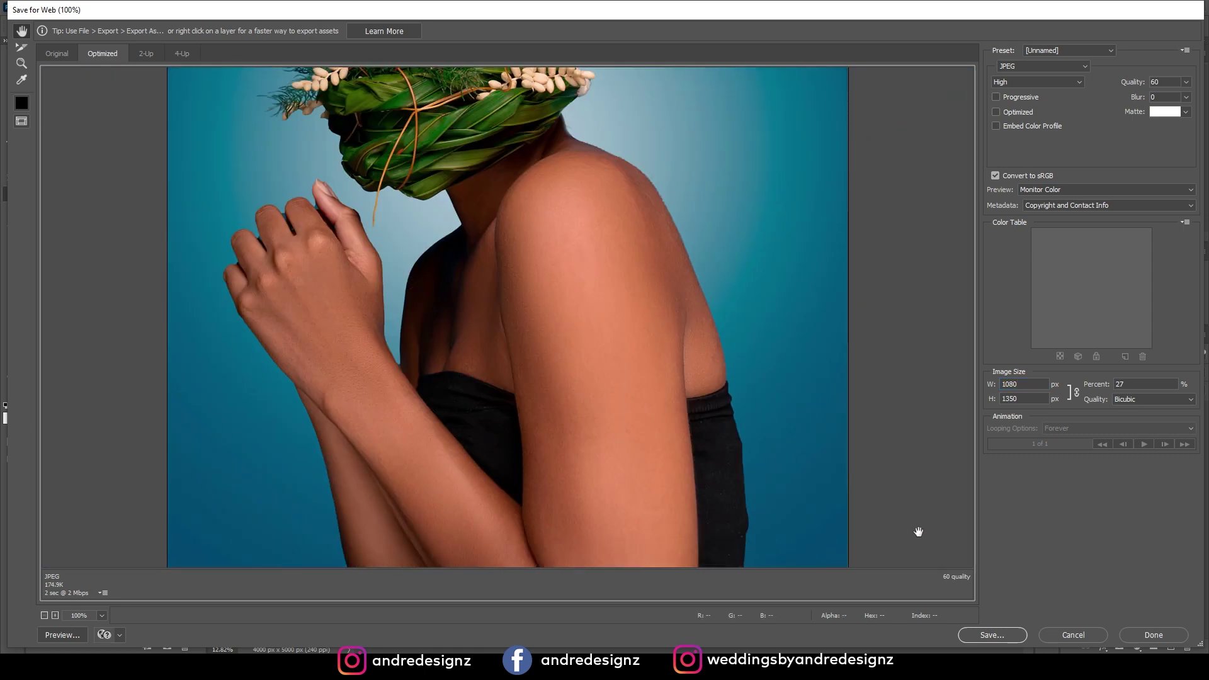
click(44, 616)
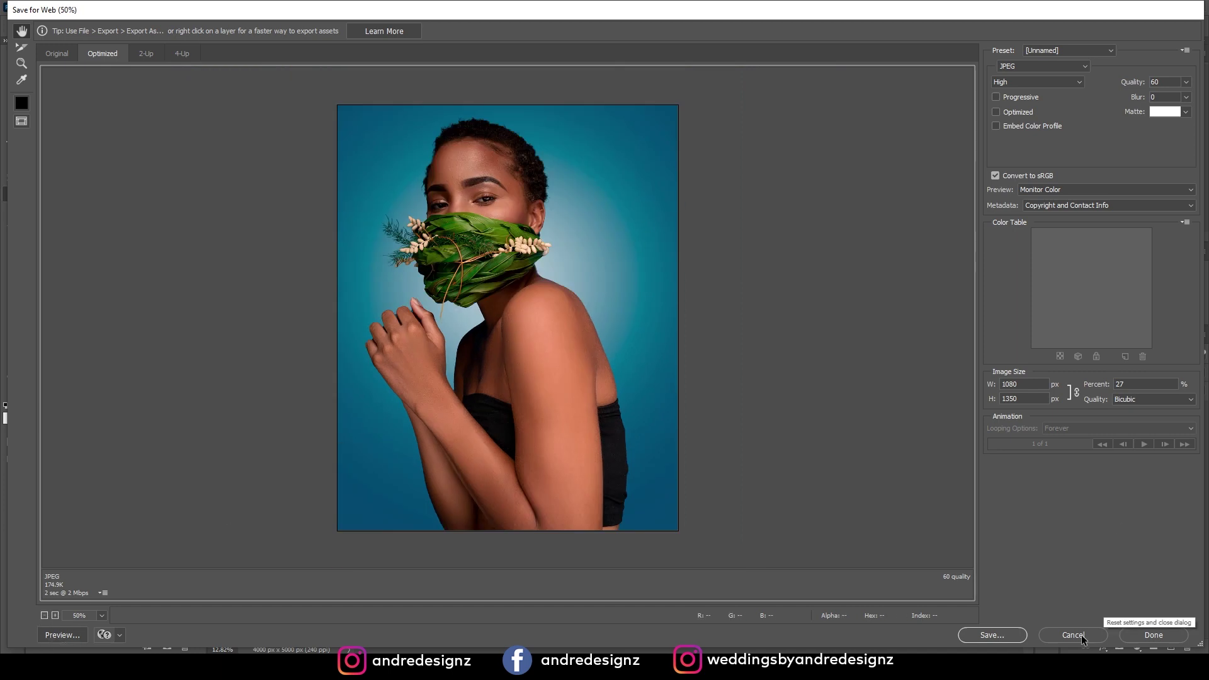
click(1154, 635)
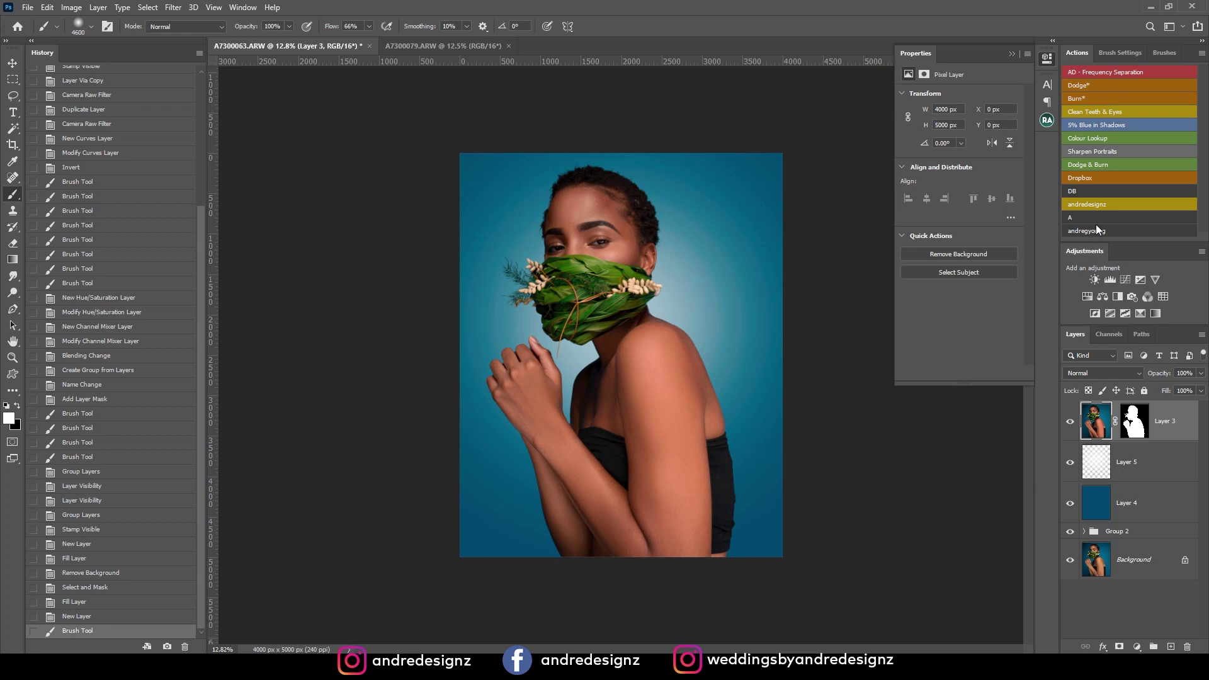
- Open the logo file Andredesignz.psd with the A action and group its two logo layers
click(1076, 217)
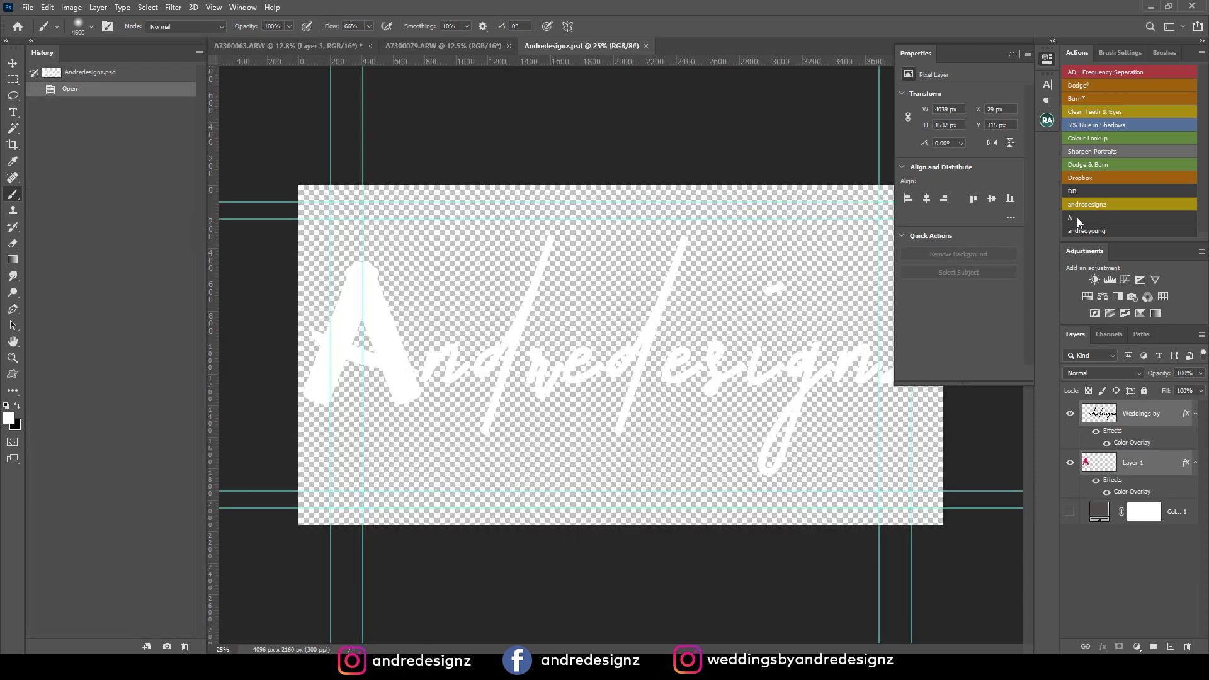
click(12, 63)
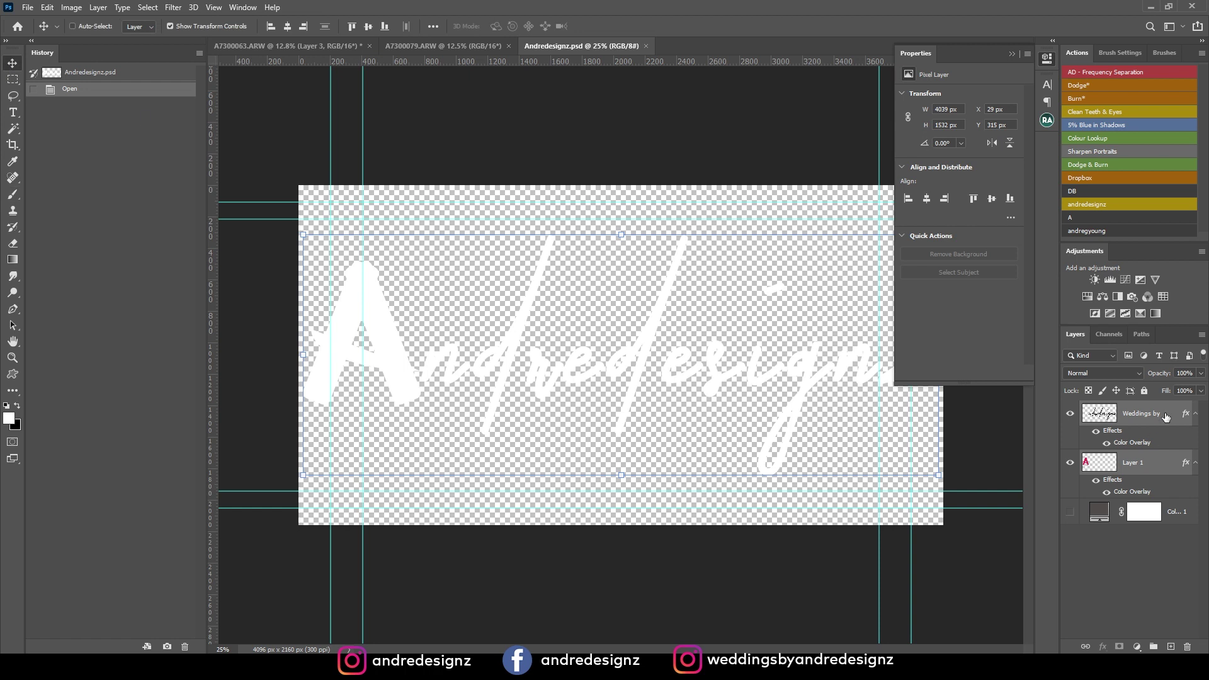
key(ctrl)
key(ctrl+g)
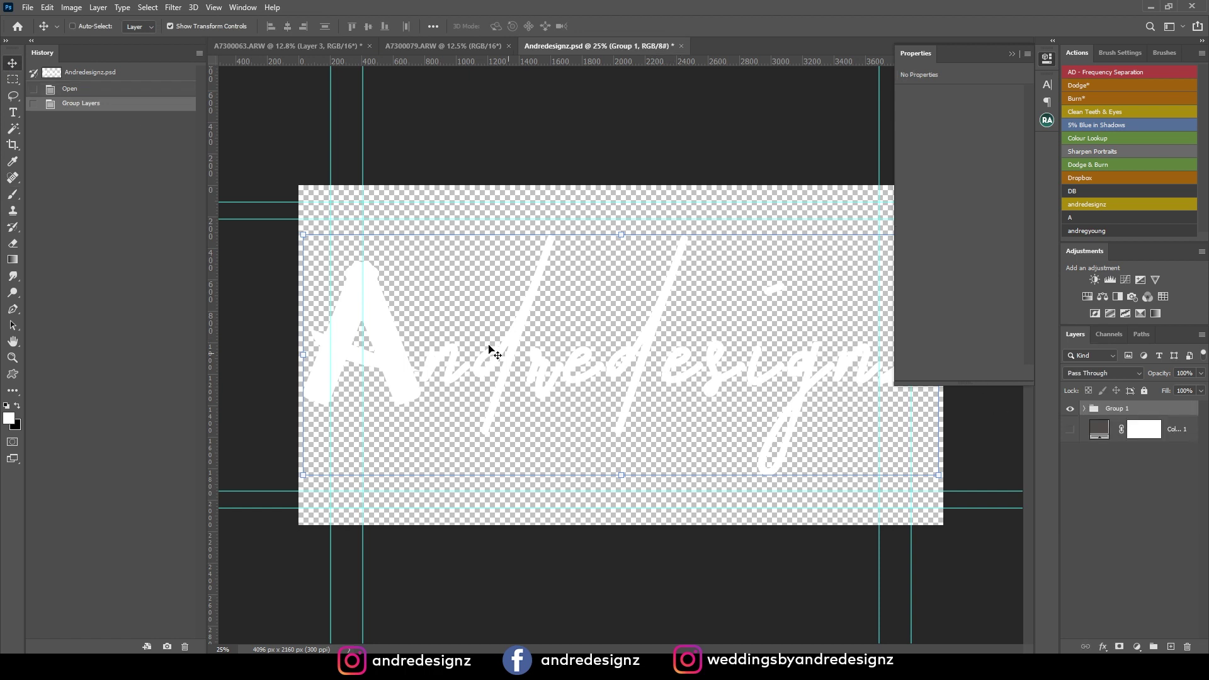
drag(513, 347, 539, 328)
- In A7300063.ARW, choose the Andredesignz.psd logo brush at 2165 px and add a new layer above Layer 3
click(444, 48)
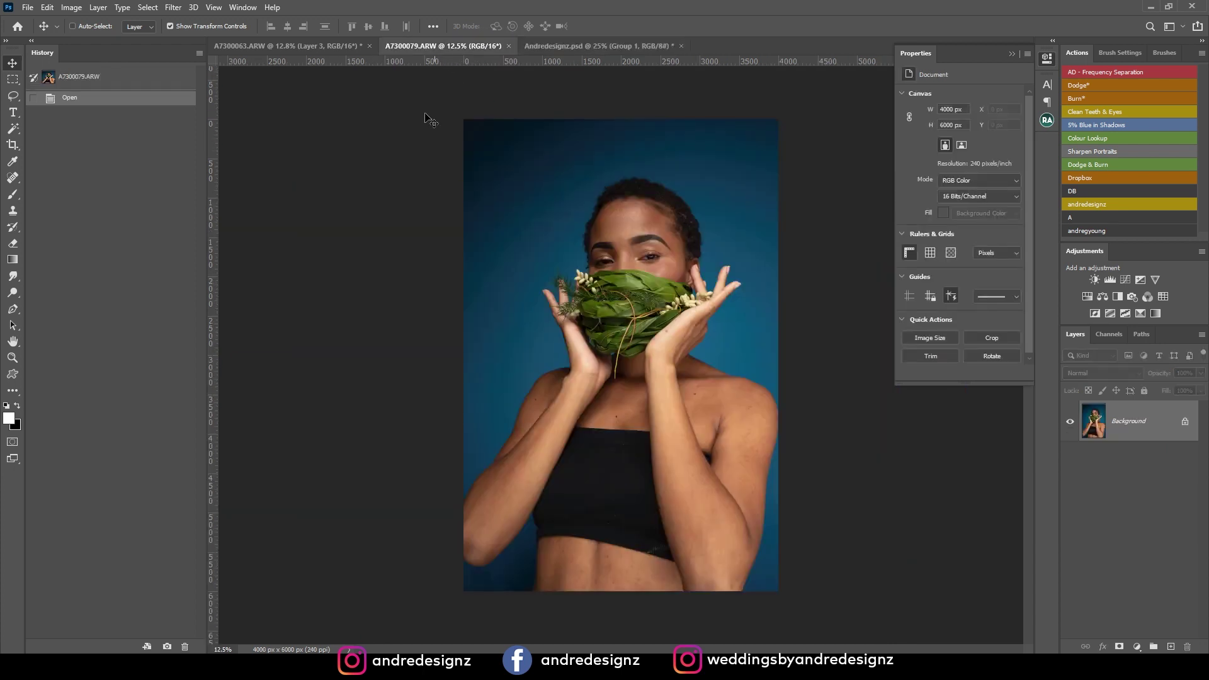
click(340, 44)
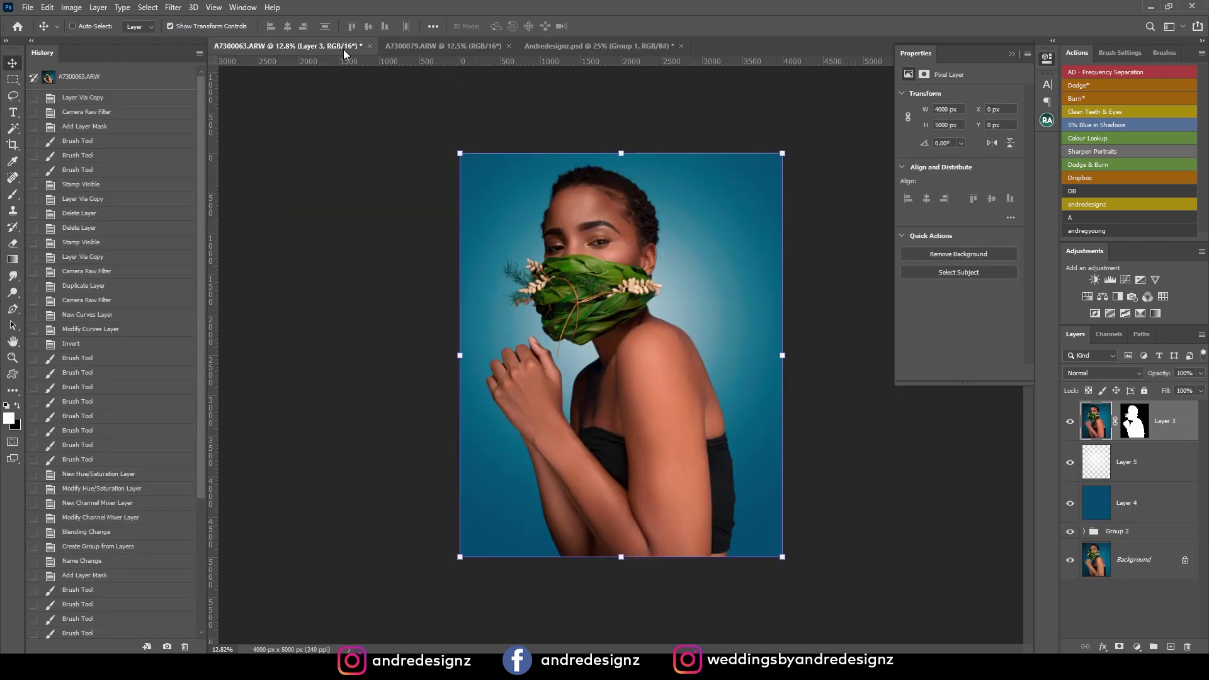
click(18, 196)
click(91, 28)
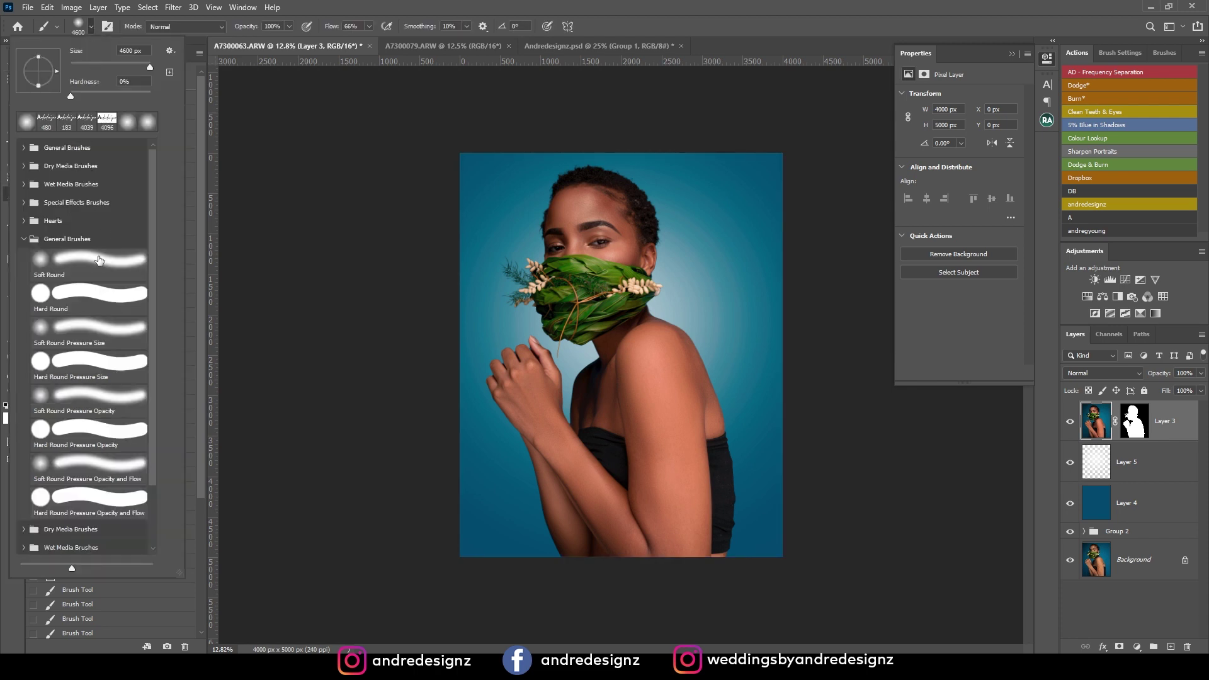
click(25, 240)
click(77, 343)
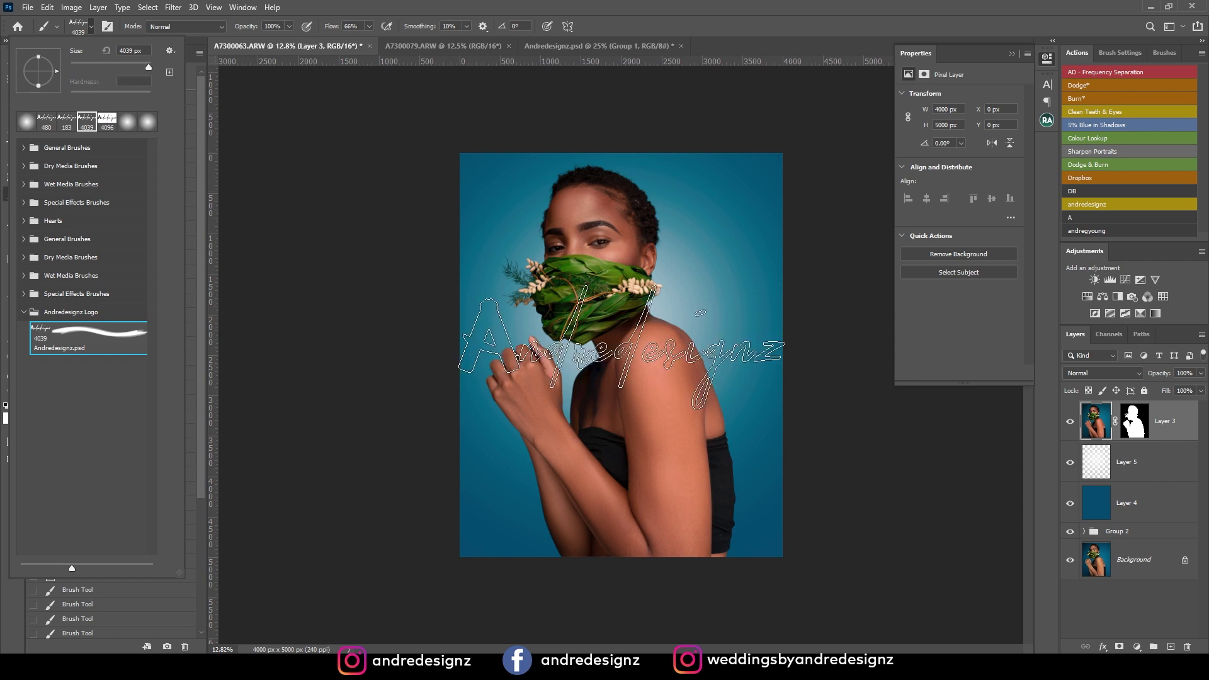
right_click(635, 315)
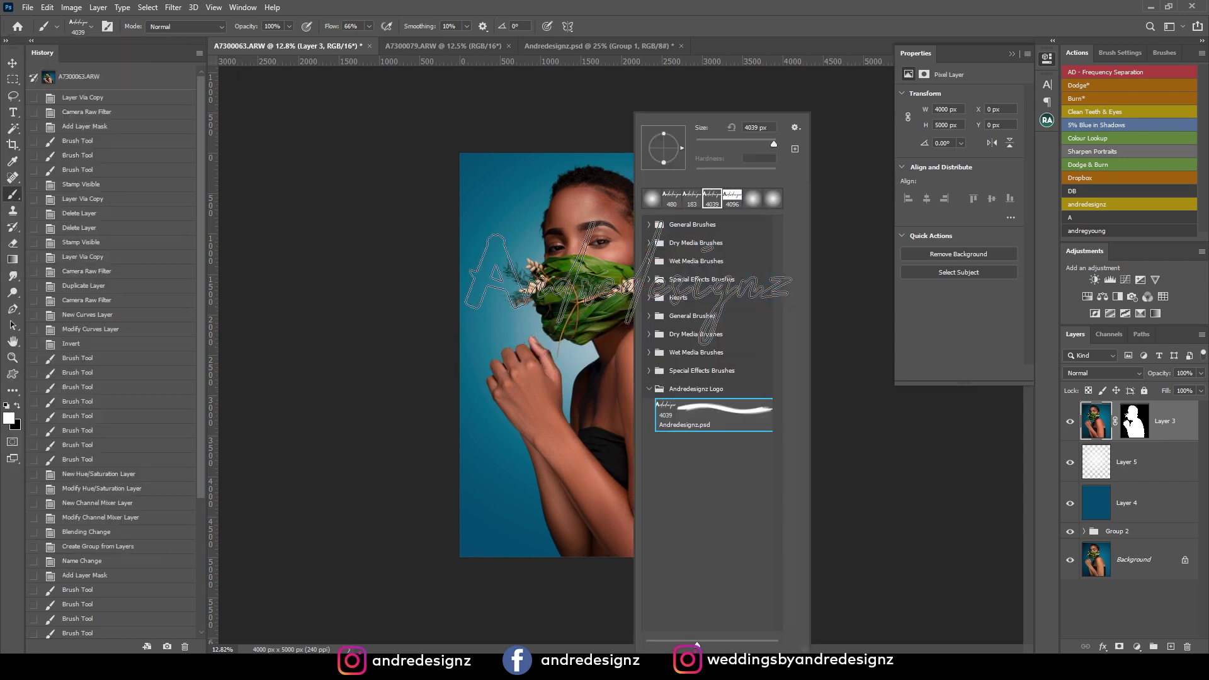
click(754, 138)
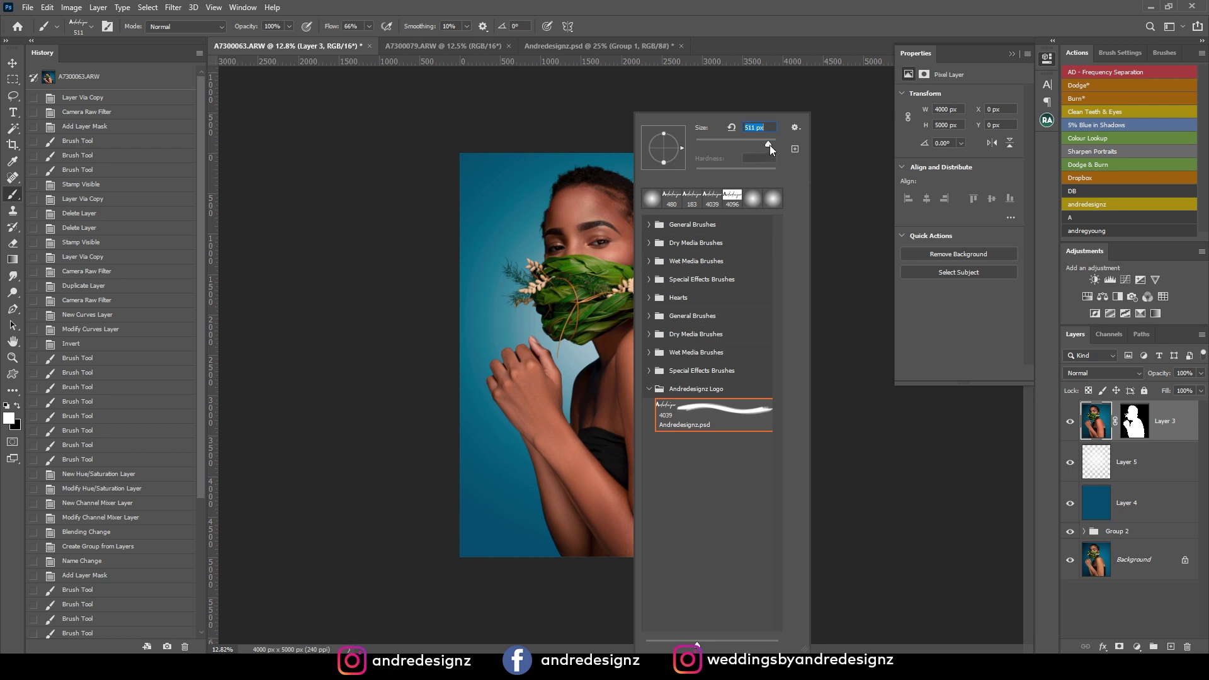
drag(771, 145, 772, 145)
click(1170, 646)
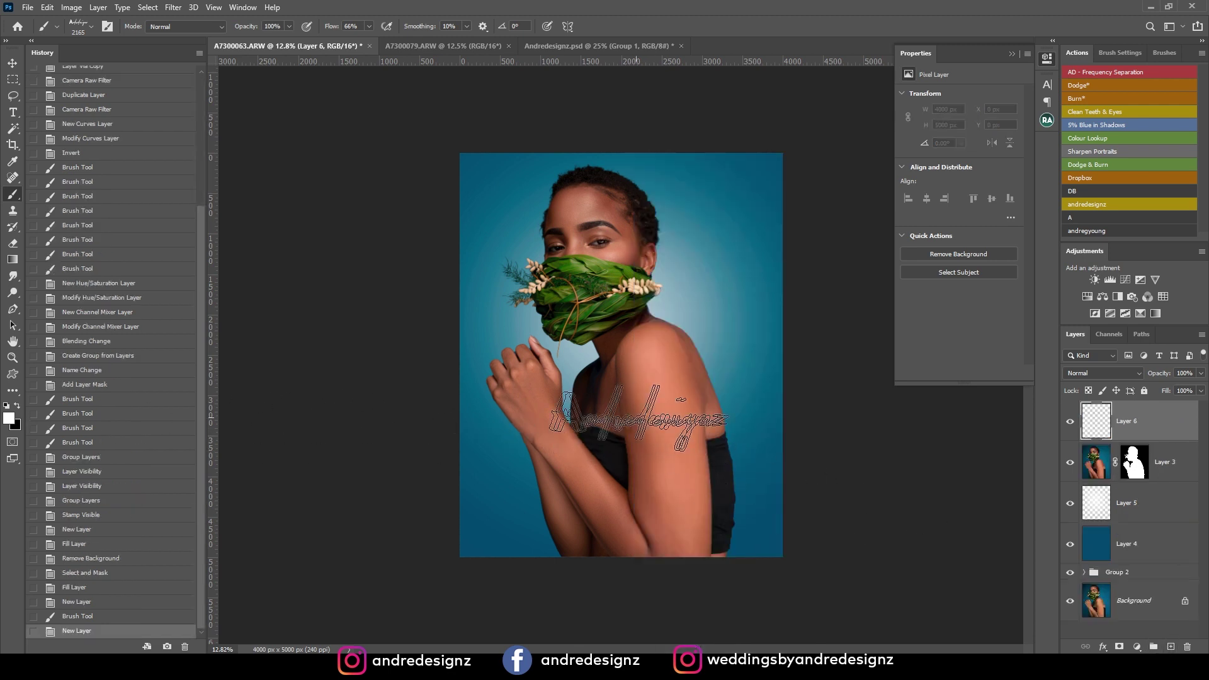
- Try stamping the logo in white across the model's chest on Layer 6
click(618, 404)
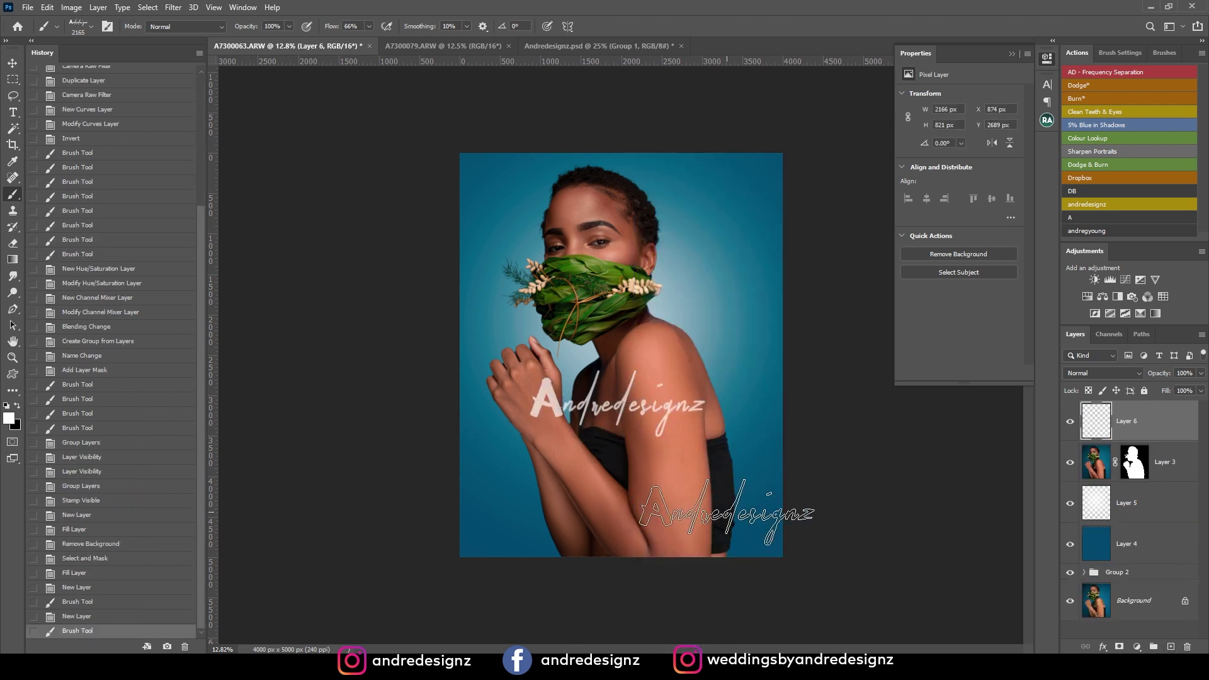
key(ctrl+z)
- Undo the logo stamp on Layer 6 and stamp it again over the model's upper chest in white (ffffff) at 100% brush flow
click(10, 417)
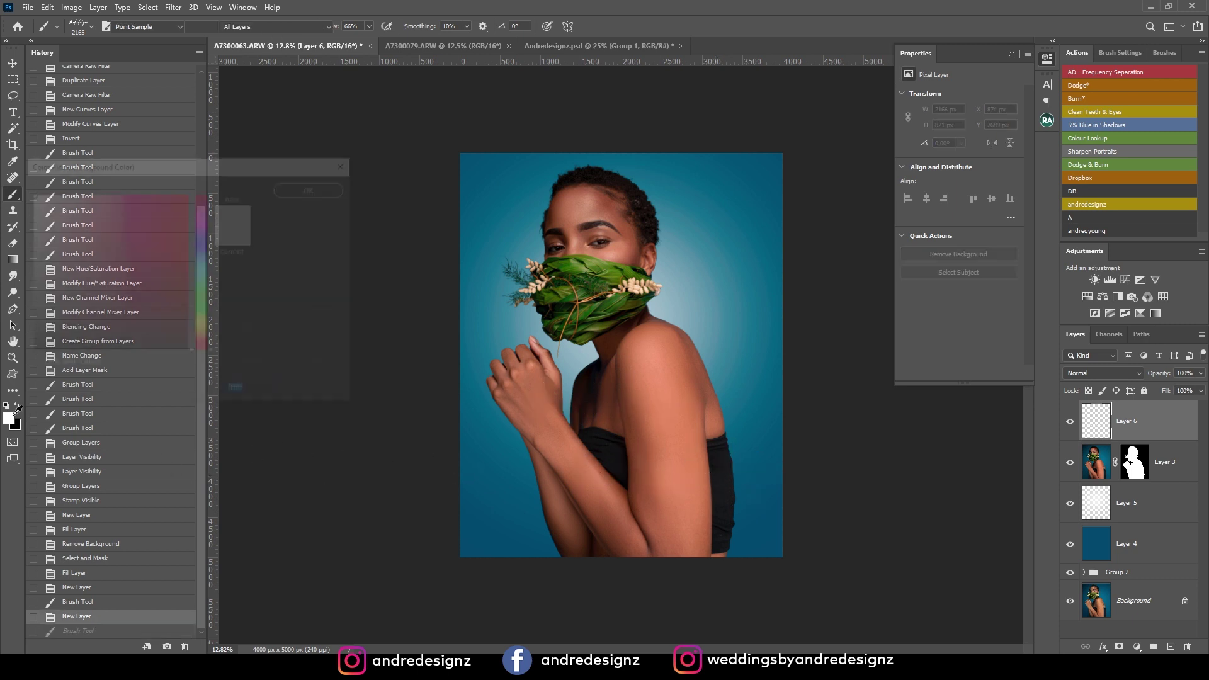
drag(76, 330, 21, 183)
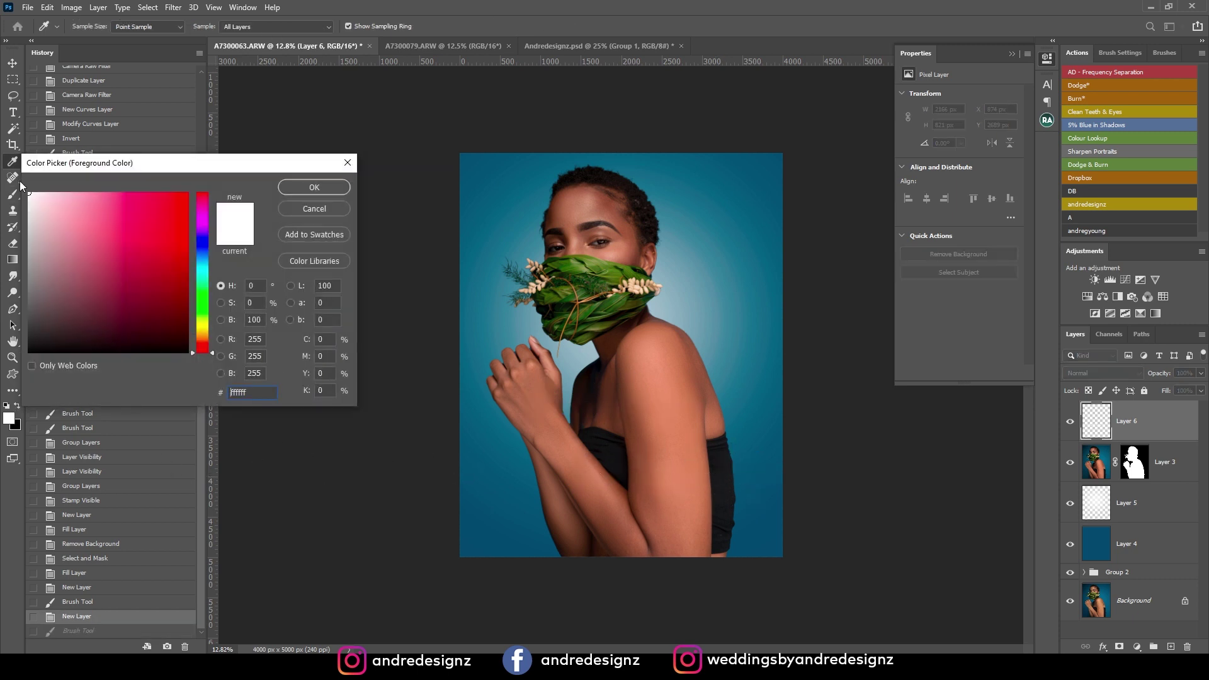
click(313, 189)
click(369, 27)
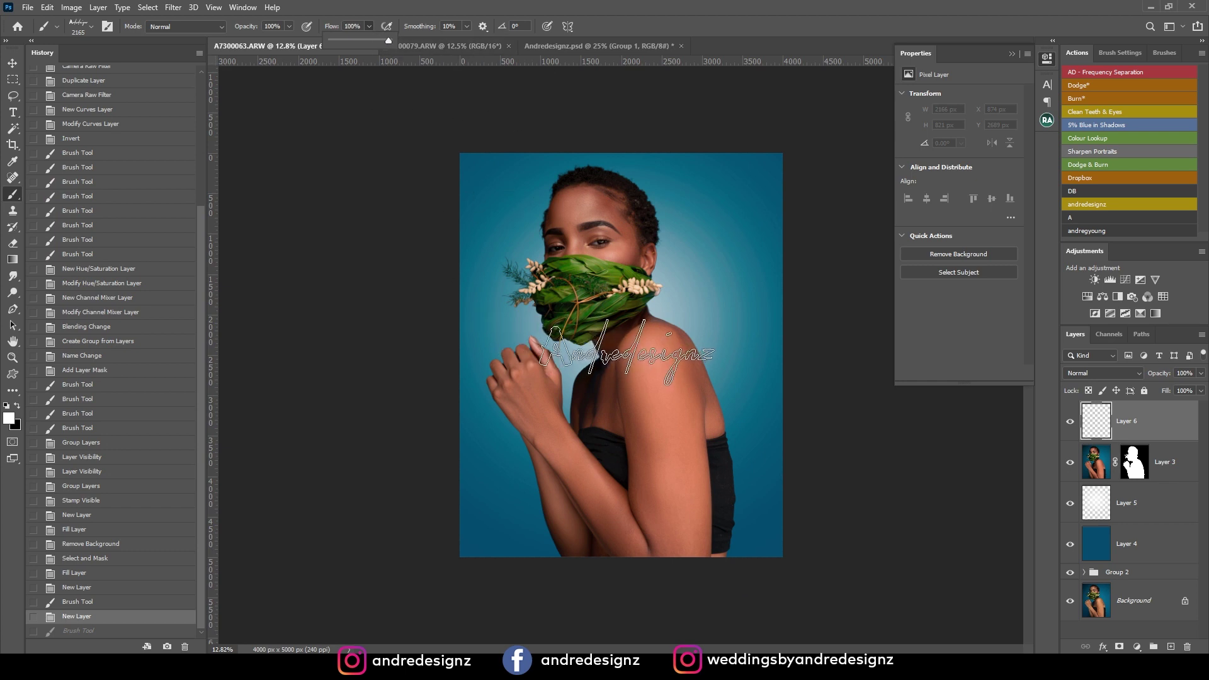
click(627, 353)
- Scale the stamped logo on Layer 6 down proportionally about its centre to about 47%
key(ctrl+t)
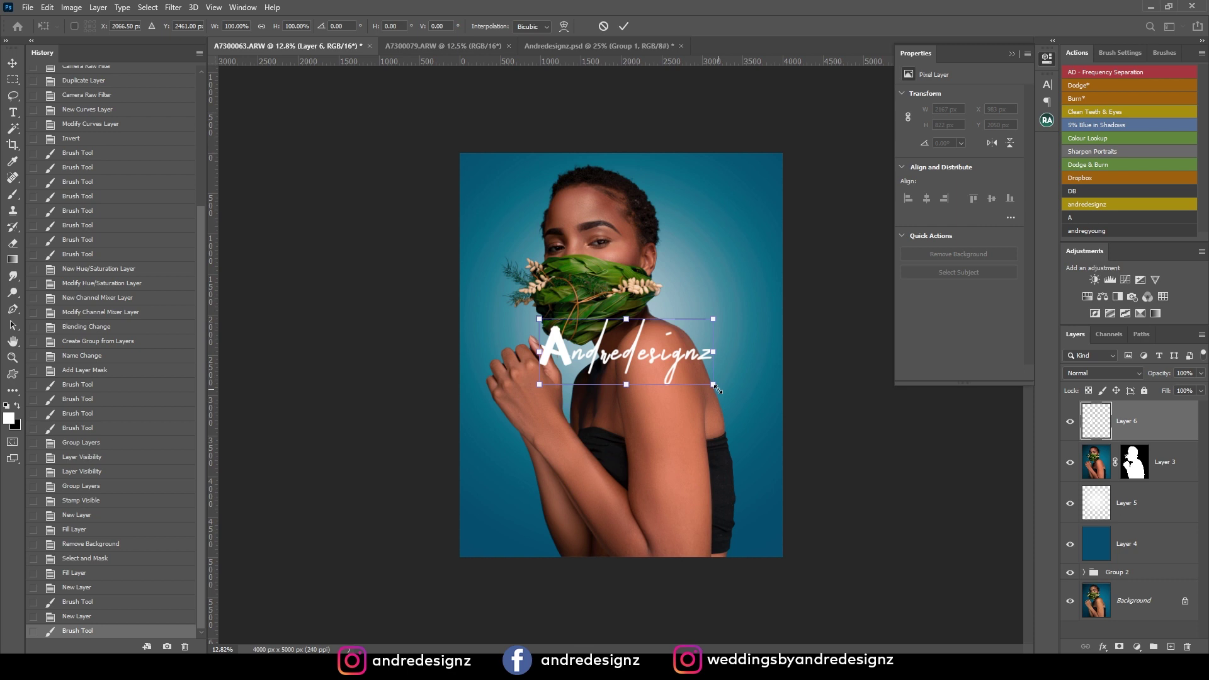
drag(715, 387, 670, 368)
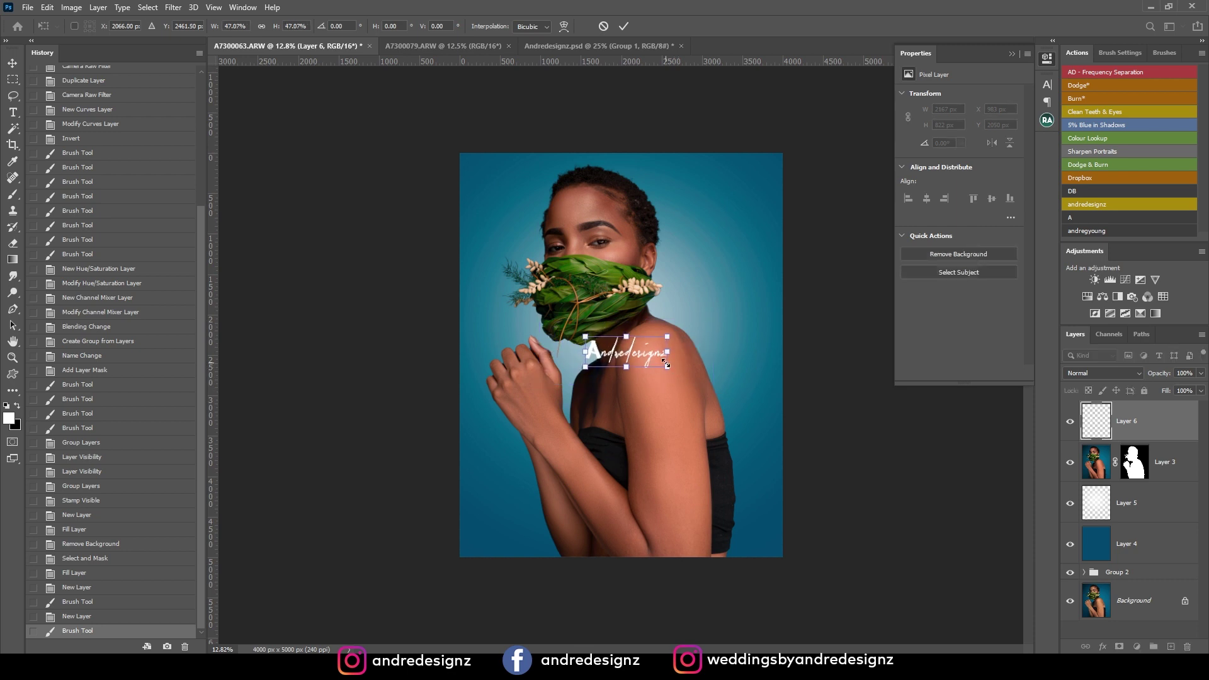
key(Return)
- Move the logo onto the backdrop beside the model's neck, above her shoulder, and scale it down to about 76%
click(12, 63)
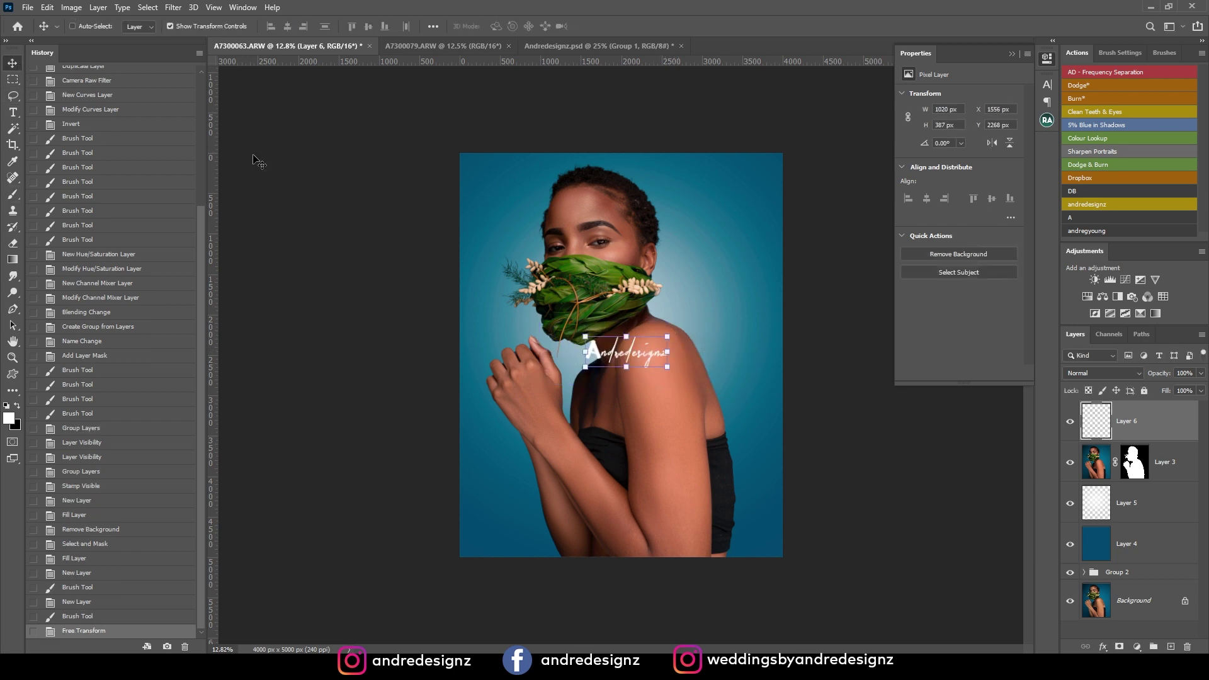
mouse_move(649, 358)
mouse_down()
mouse_move(646, 528)
mouse_move(563, 494)
mouse_move(759, 326)
mouse_move(733, 307)
mouse_up()
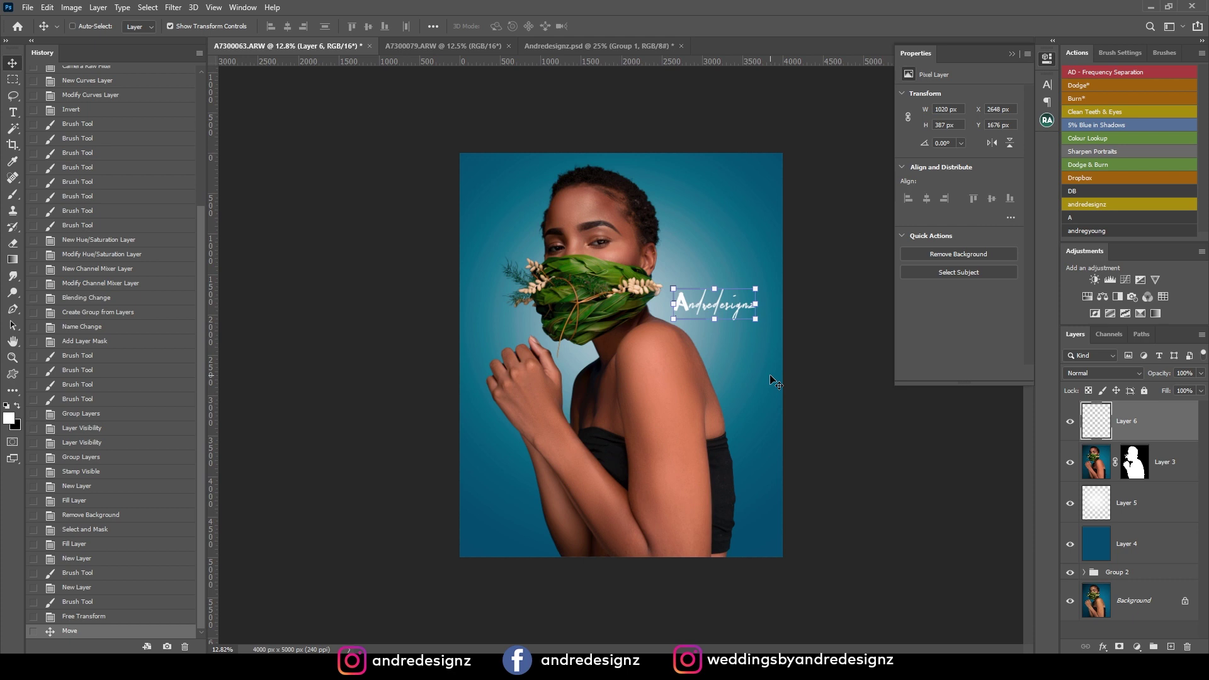
drag(759, 321, 736, 311)
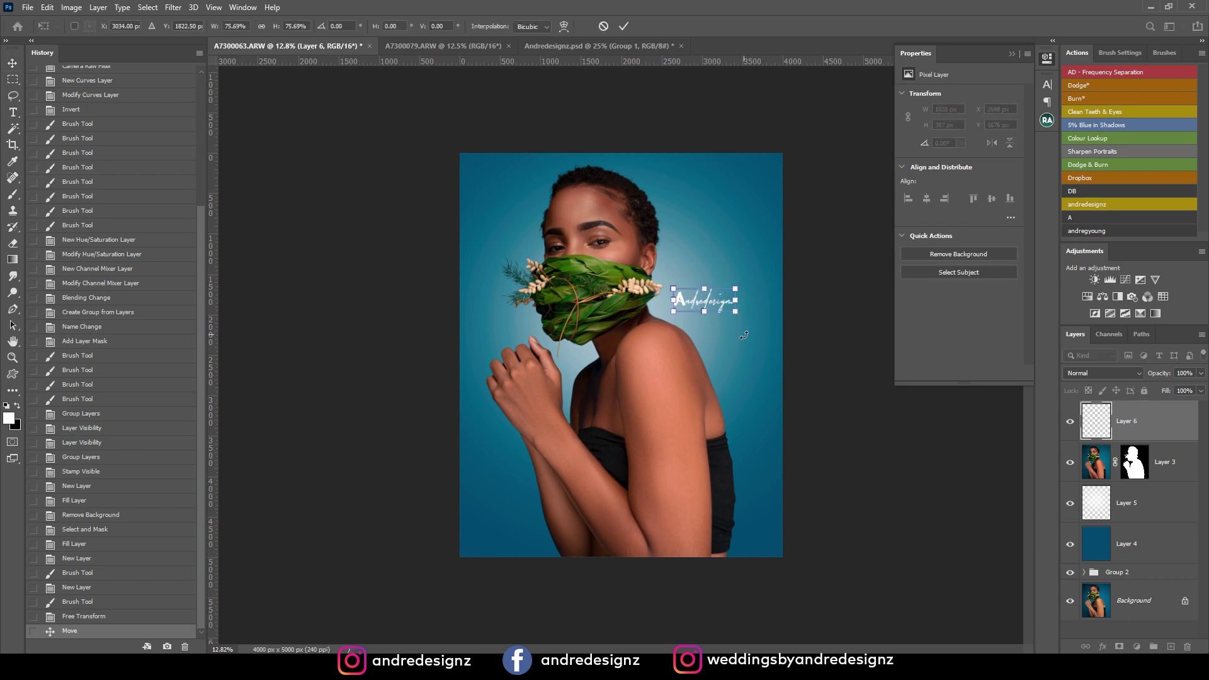
key(Return)
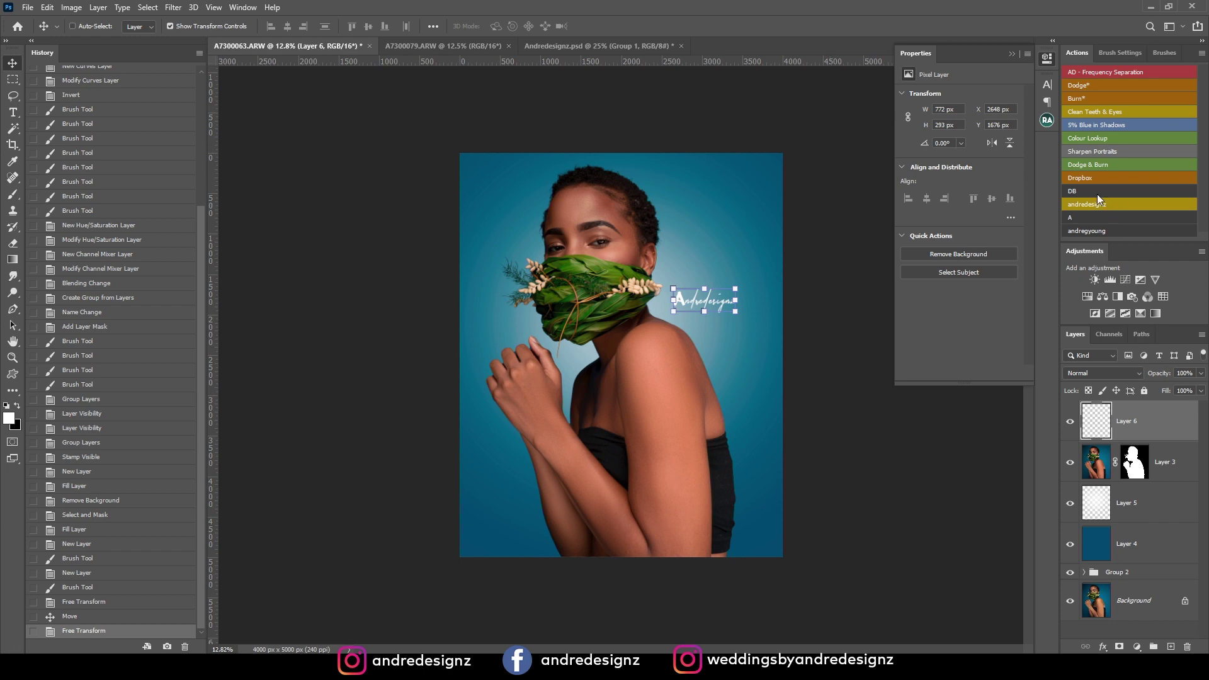